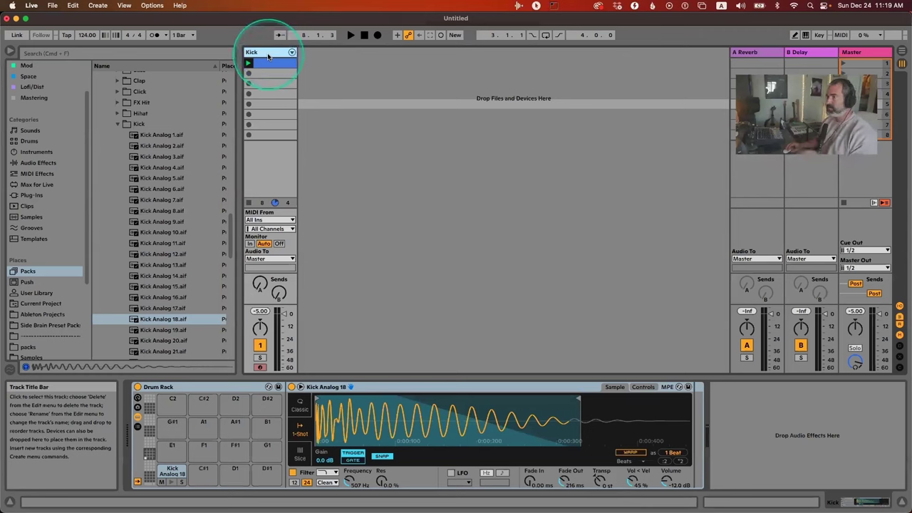
# Insert a new MIDI track after the Kick track and load the Wavetable instrument onto it.
pyautogui.press('super+shift+t')
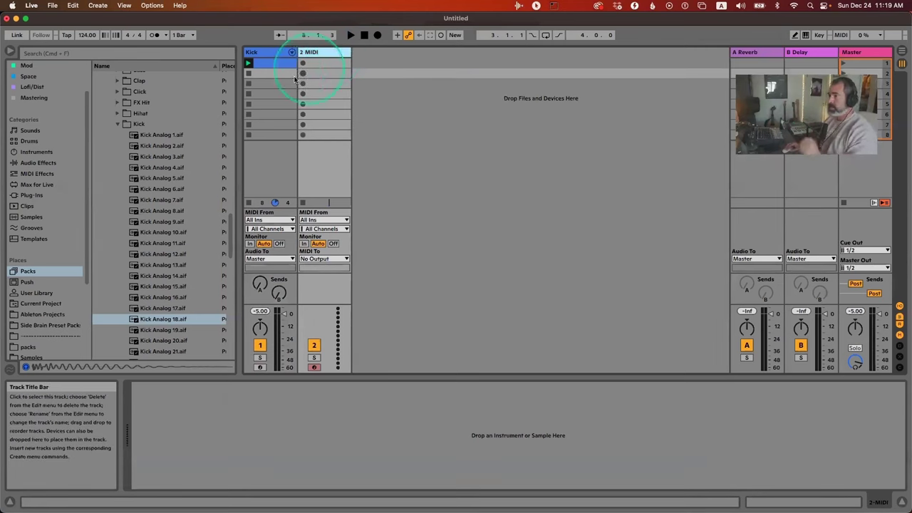
pyautogui.click(37, 152)
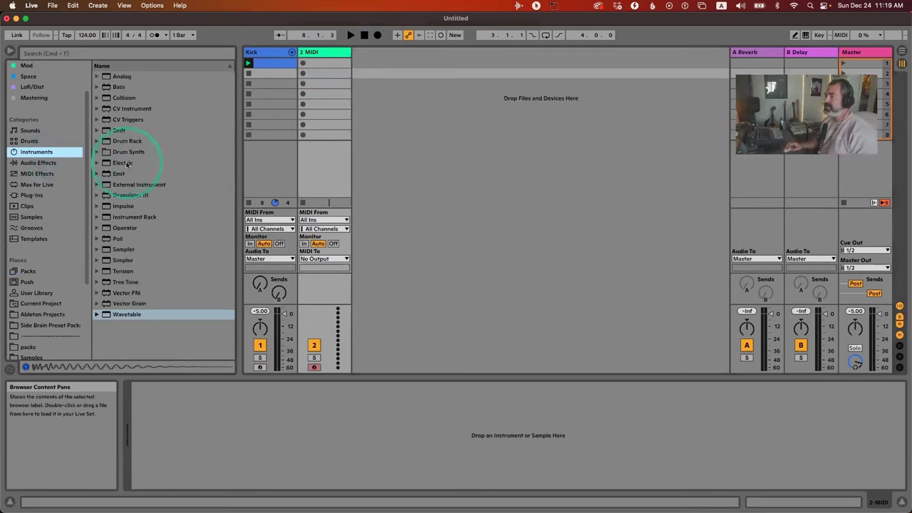
pyautogui.click(142, 316)
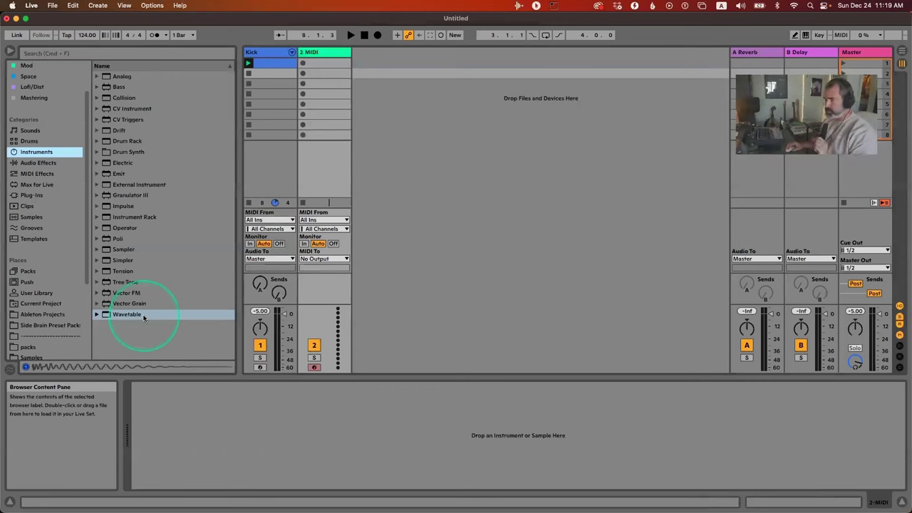
pyautogui.moveTo(117, 316); pyautogui.dragTo(325, 102)
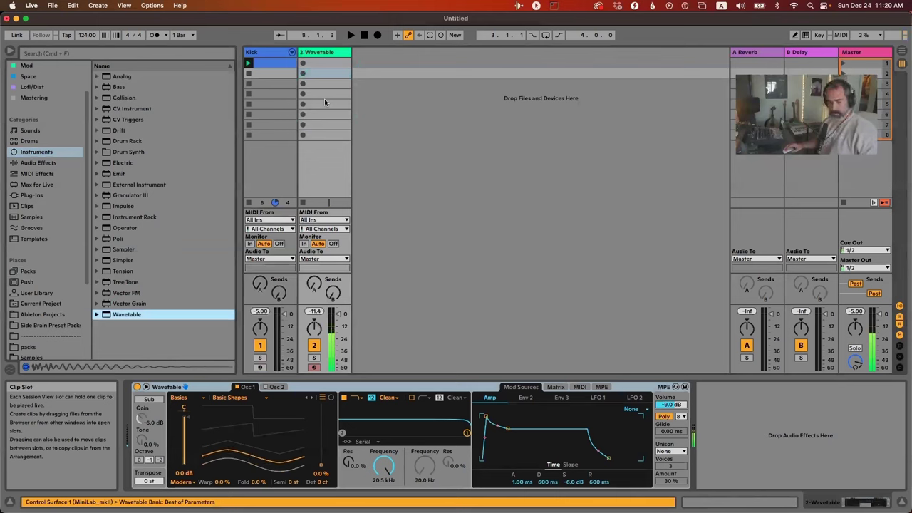
pyautogui.click(335, 142)
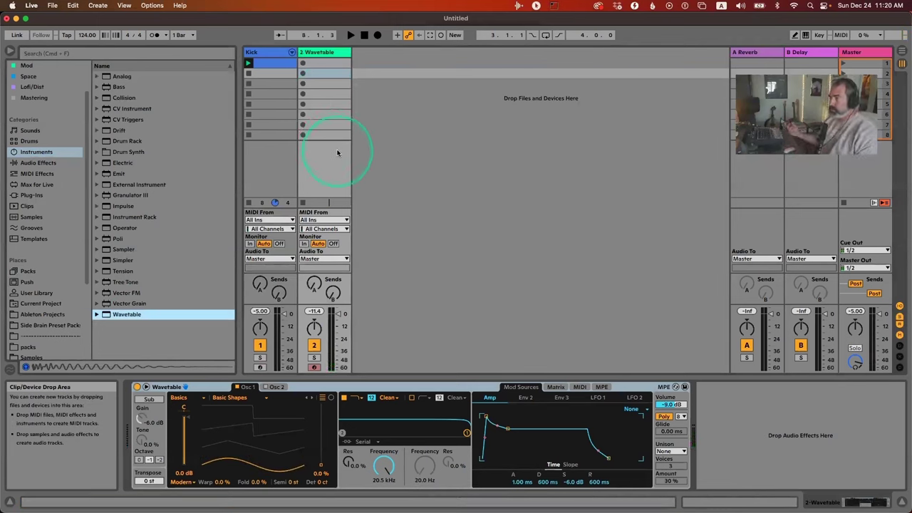
pyautogui.click(348, 96)
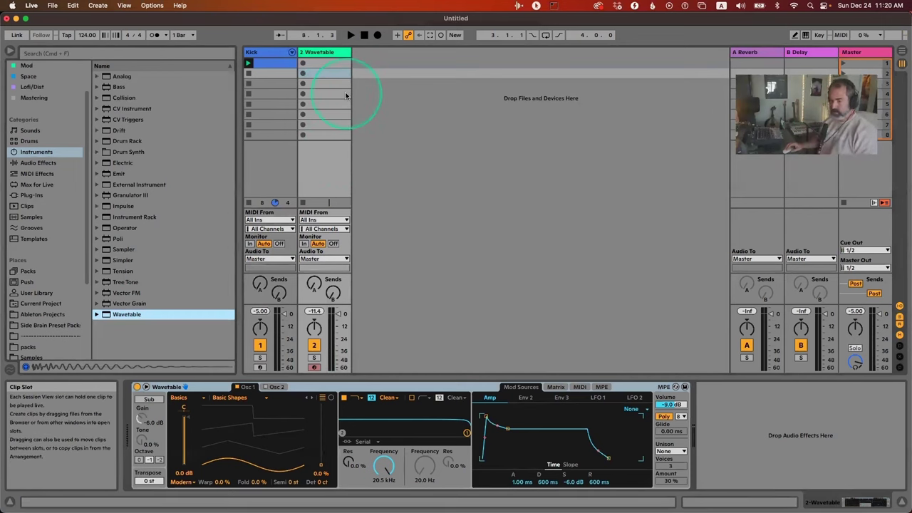
pyautogui.click(326, 64)
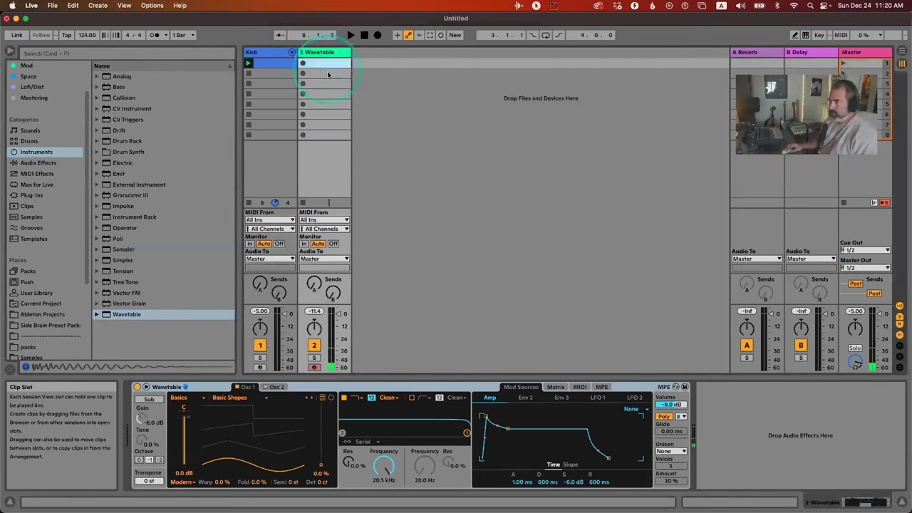
pyautogui.click(326, 83)
pyautogui.click(323, 63)
pyautogui.click(320, 53)
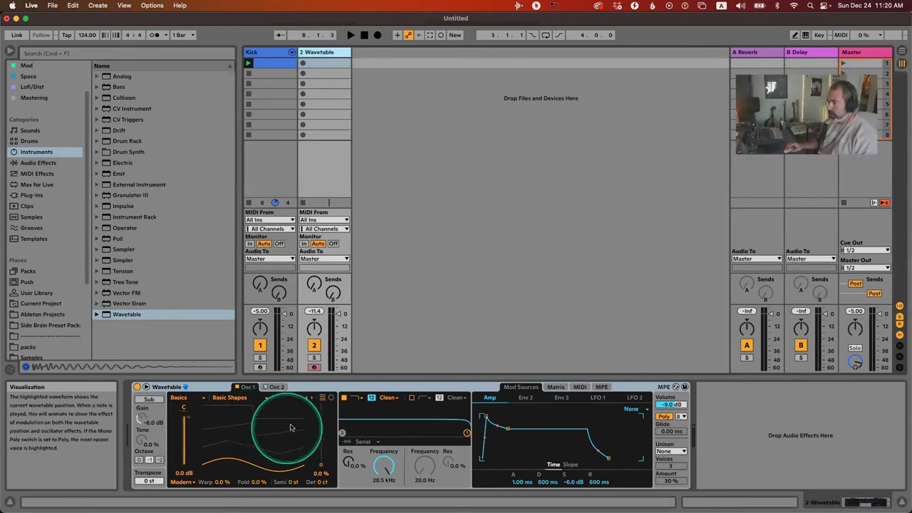
pyautogui.moveTo(291, 427)
pyautogui.mouseDown()
pyautogui.moveTo(262, 429)
pyautogui.moveTo(302, 418)
pyautogui.mouseUp()
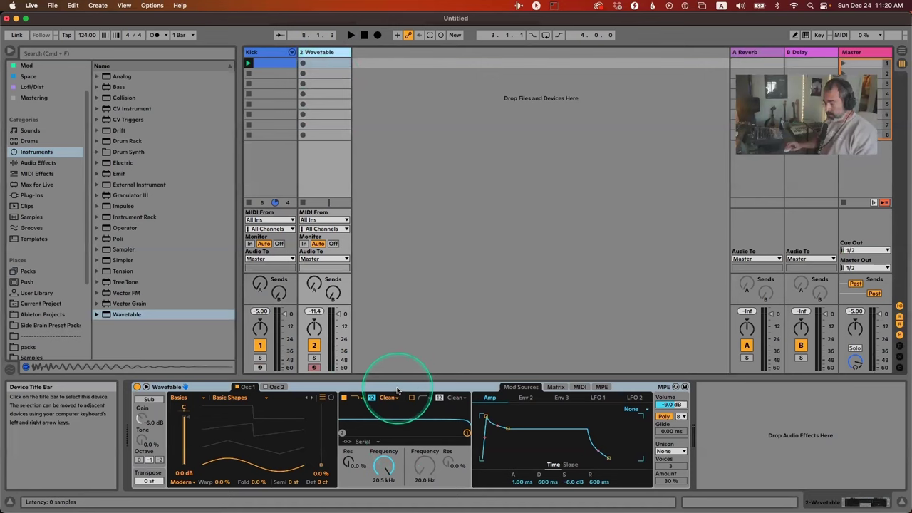
pyautogui.moveTo(411, 390); pyautogui.dragTo(518, 228)
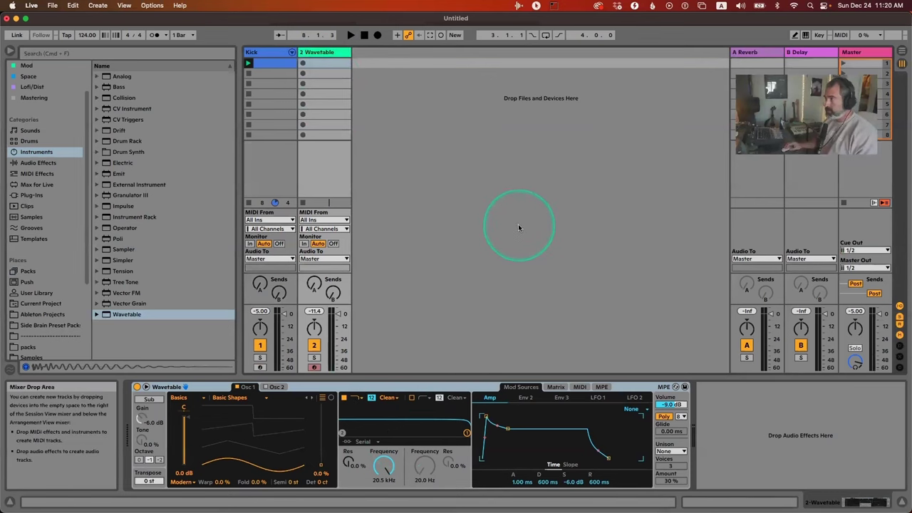
pyautogui.click(556, 5)
pyautogui.click(574, 62)
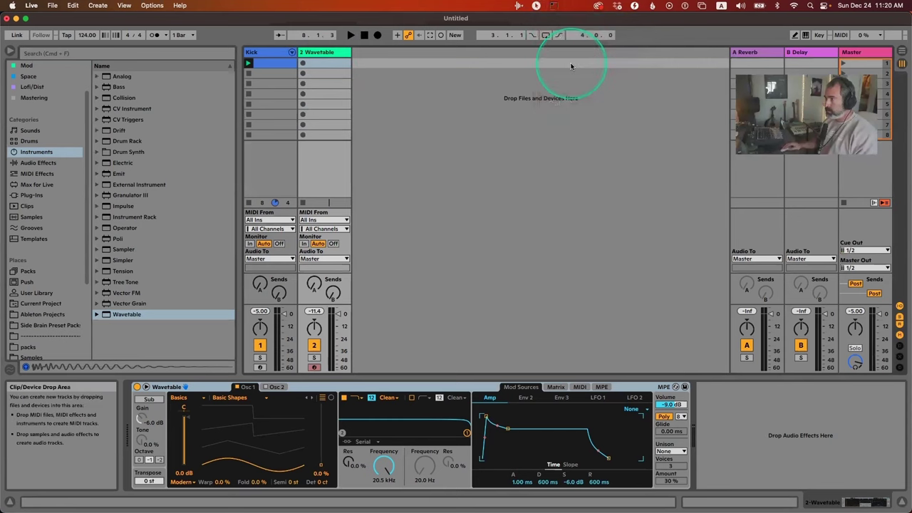
pyautogui.click(627, 94)
pyautogui.click(563, 161)
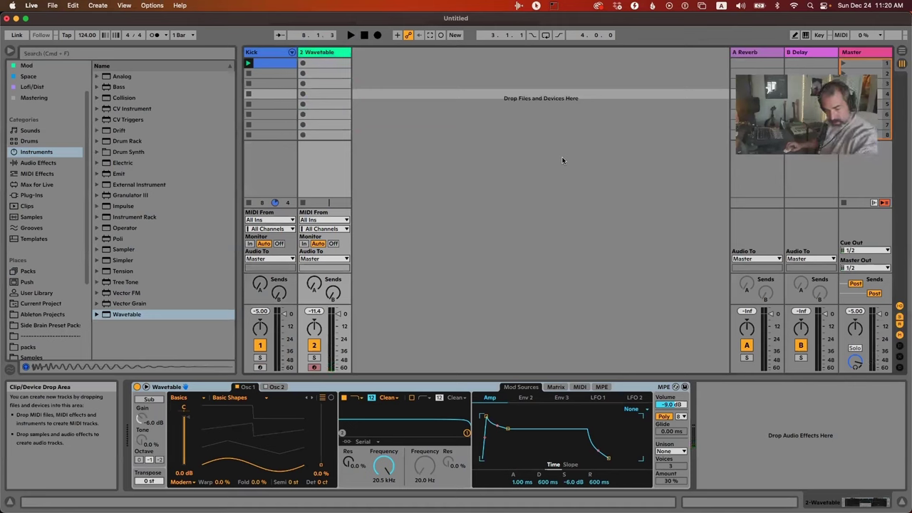
pyautogui.click(562, 160)
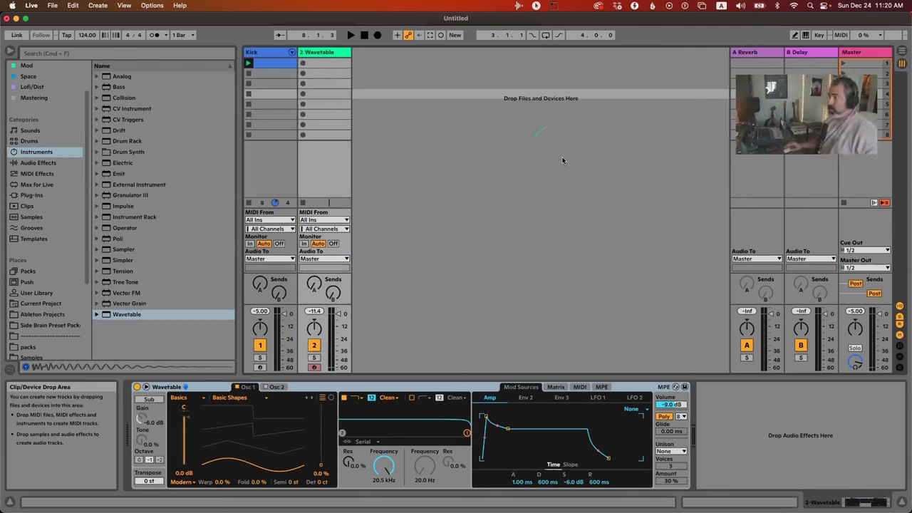
pyautogui.doubleClick(325, 63)
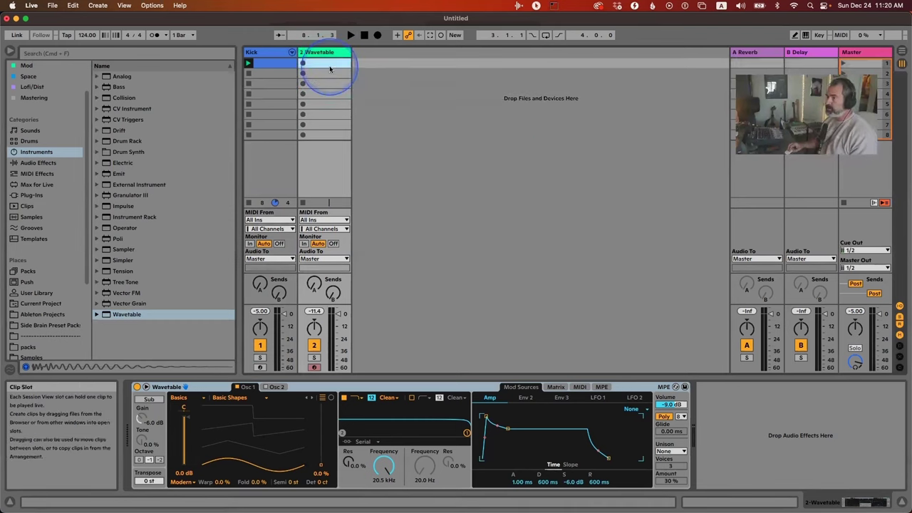
pyautogui.hotkey('shift', 'Tab')
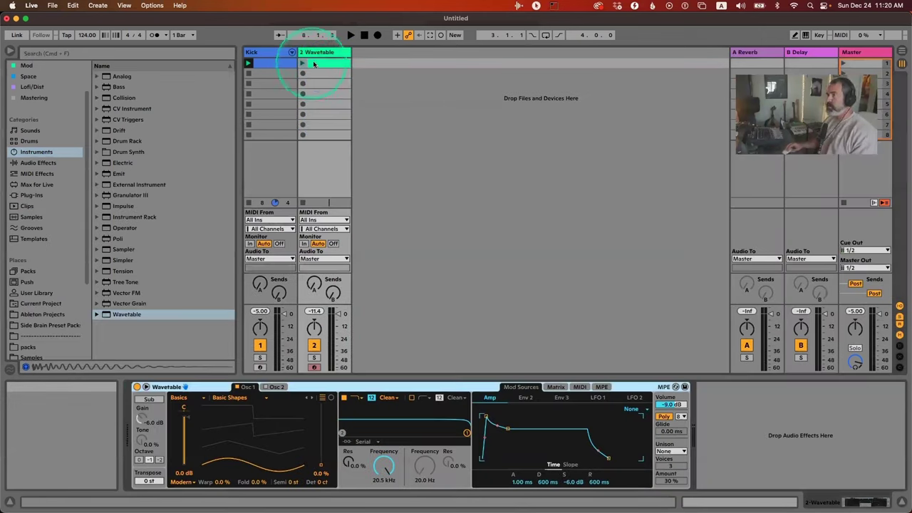
pyautogui.click(314, 64)
pyautogui.press('Delete')
# Search the MIDI effects for "techno" and load Techno Chord Generator.adg ahead of Wavetable on the second track.
pyautogui.click(37, 173)
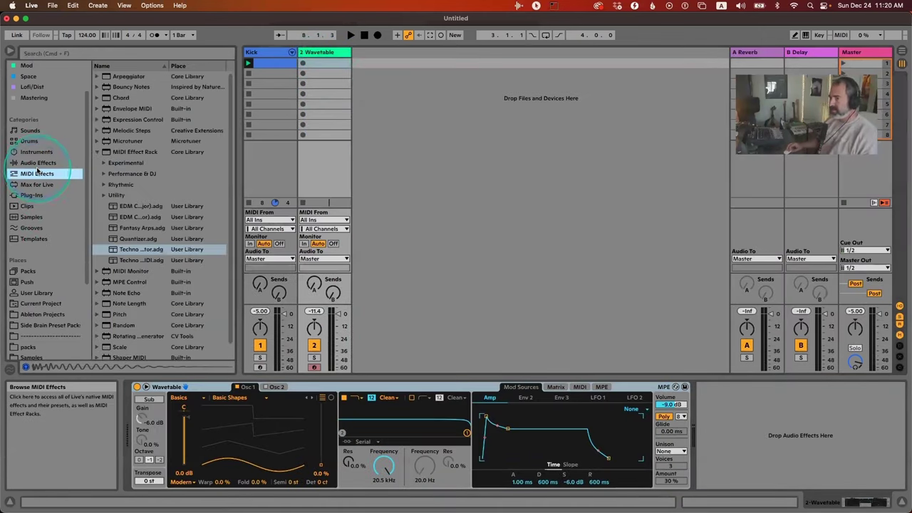
pyautogui.click(59, 52)
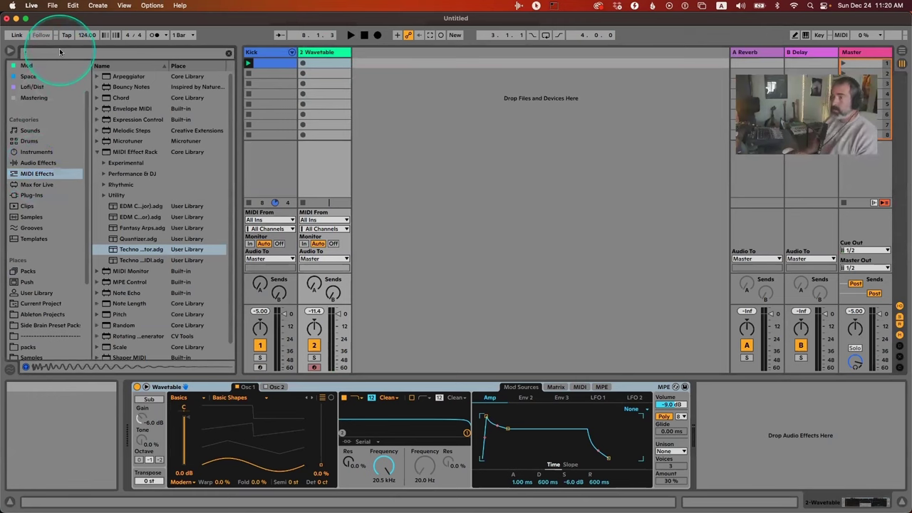
pyautogui.write('techno')
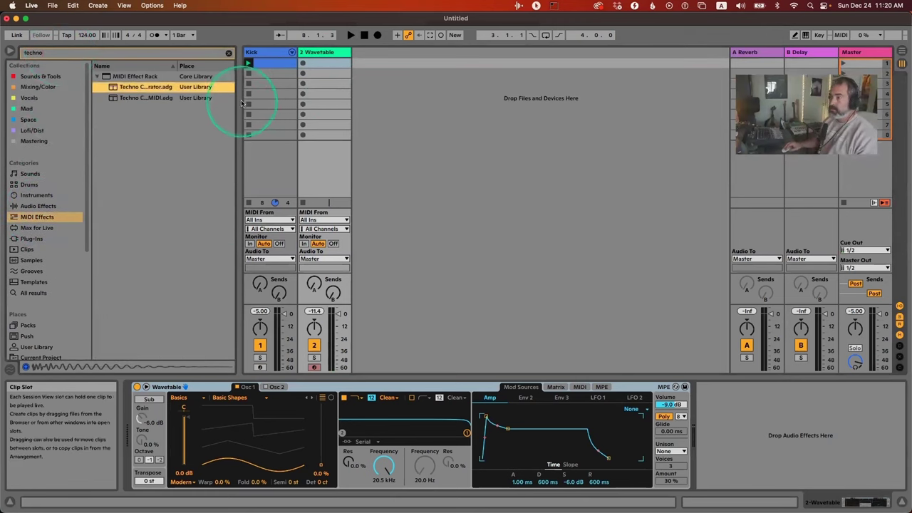
pyautogui.moveTo(236, 106); pyautogui.dragTo(352, 105)
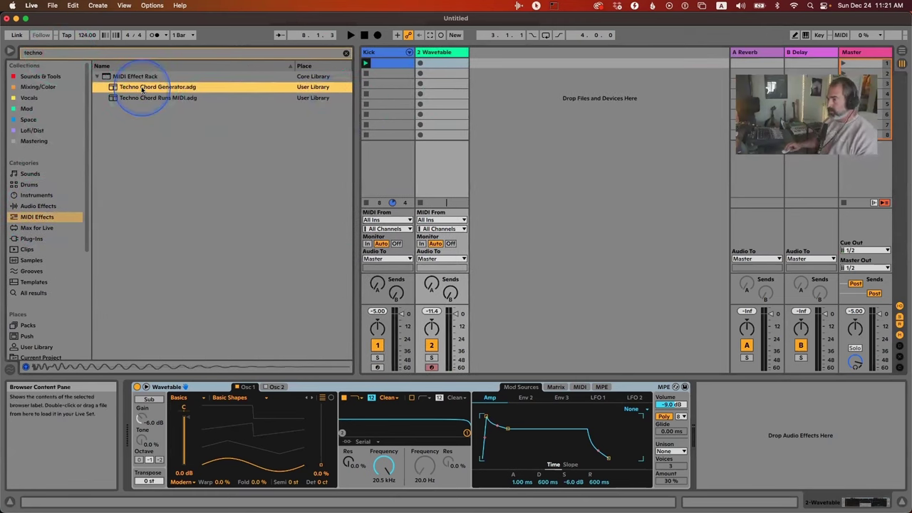
pyautogui.moveTo(140, 95); pyautogui.dragTo(142, 417)
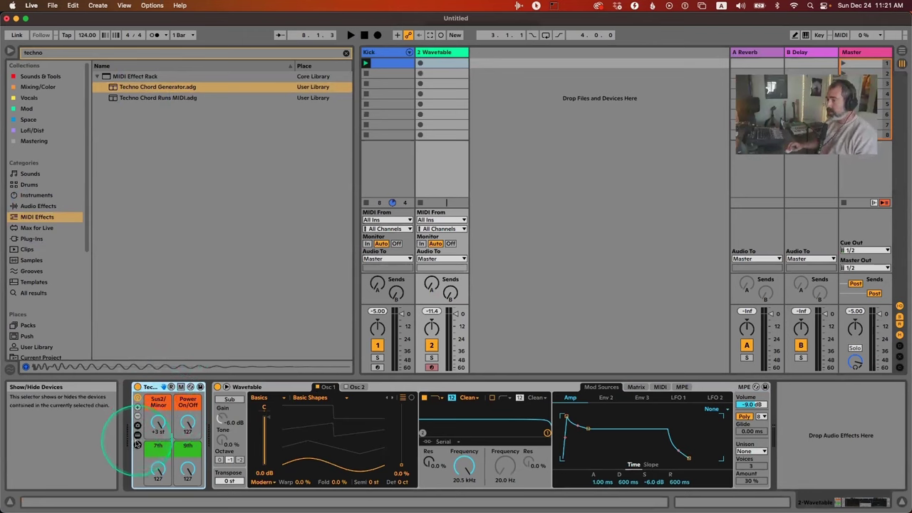
# Examine the 7th, 9th and Power chains inside the Techno Chord Generator rack and collapse the rack again.
pyautogui.click(137, 435)
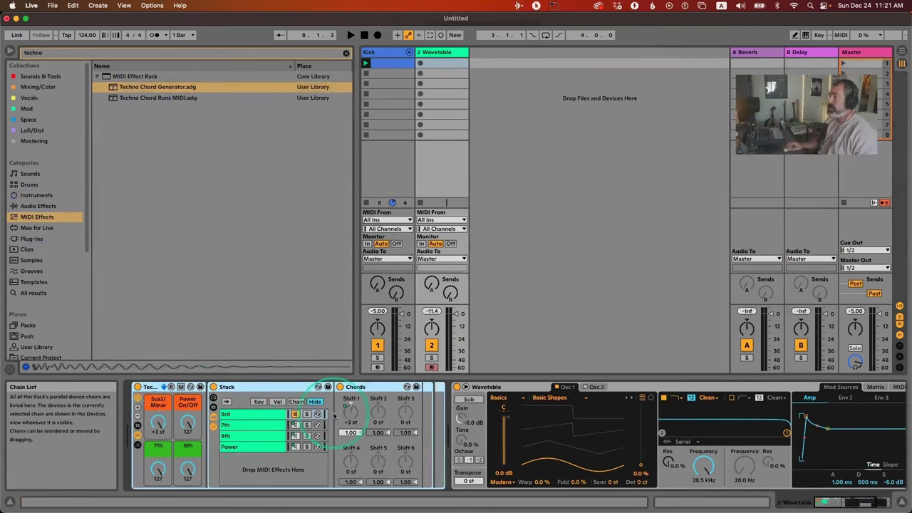
pyautogui.click(248, 427)
pyautogui.click(249, 436)
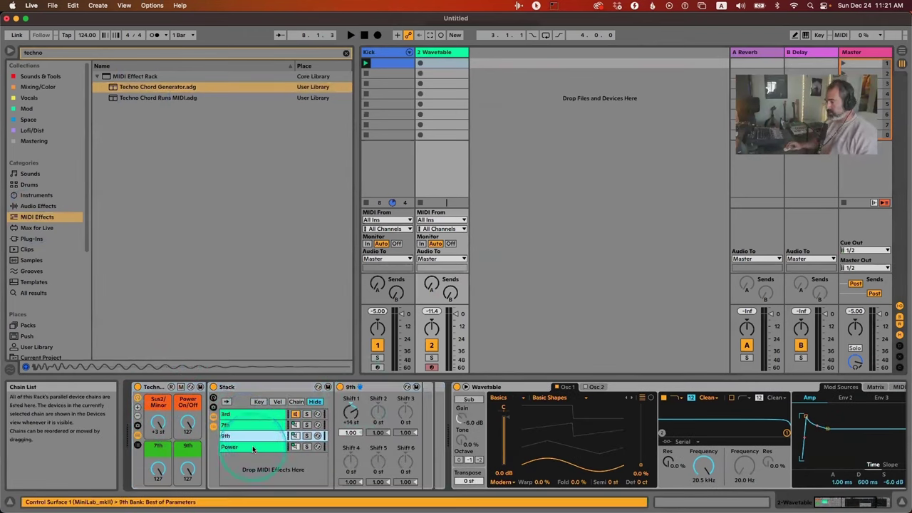
pyautogui.click(252, 447)
pyautogui.click(137, 445)
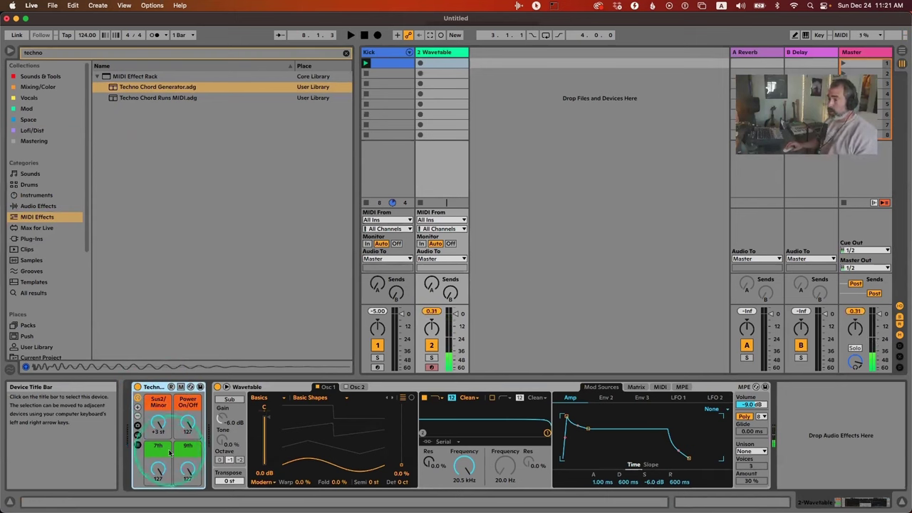
# Audition the chord rack with its 7th, 9th and Power On/Off macros turned down, and return all three to 127.
pyautogui.moveTo(158, 468); pyautogui.dragTo(188, 475)
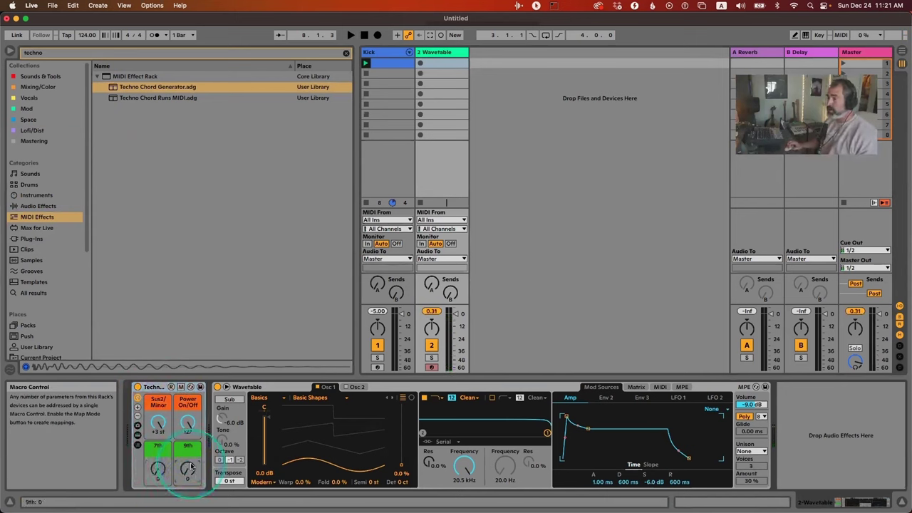
pyautogui.moveTo(186, 423); pyautogui.dragTo(184, 424)
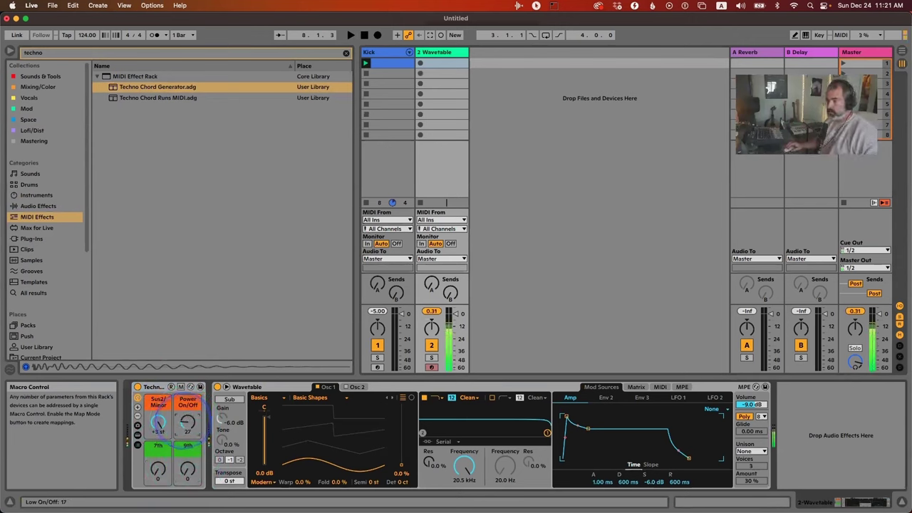
pyautogui.moveTo(184, 423); pyautogui.dragTo(184, 409)
pyautogui.moveTo(158, 468); pyautogui.dragTo(192, 470)
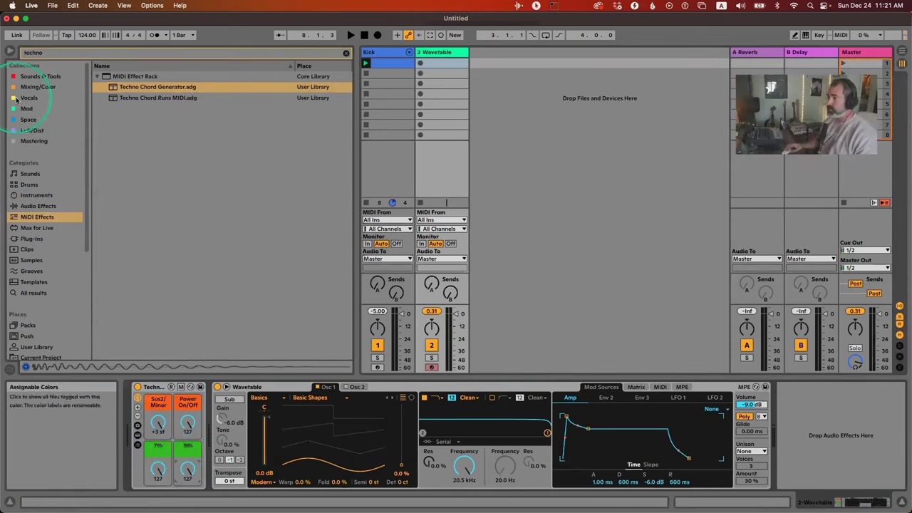
# Hide the browser and create a one-bar MIDI clip in the Wavetable track's first slot with a sixteenth D3 note at 1.1.3.
pyautogui.click(10, 51)
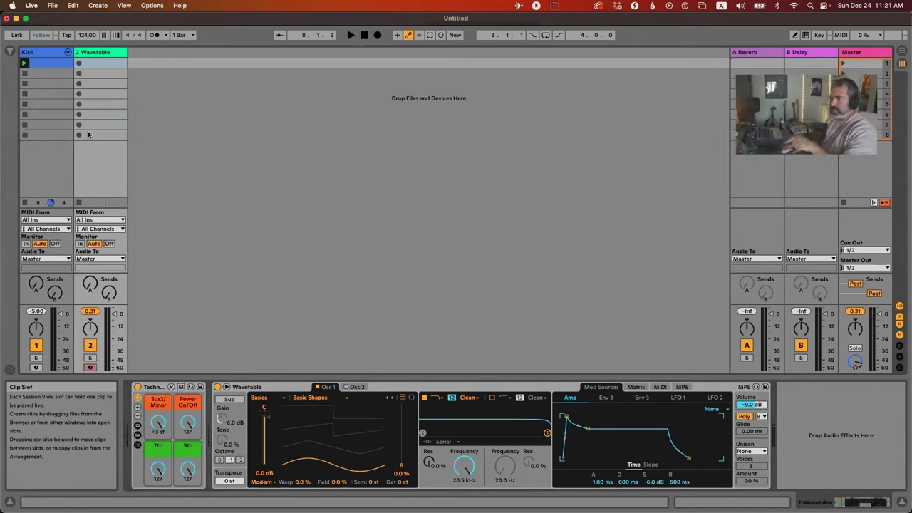
pyautogui.doubleClick(99, 67)
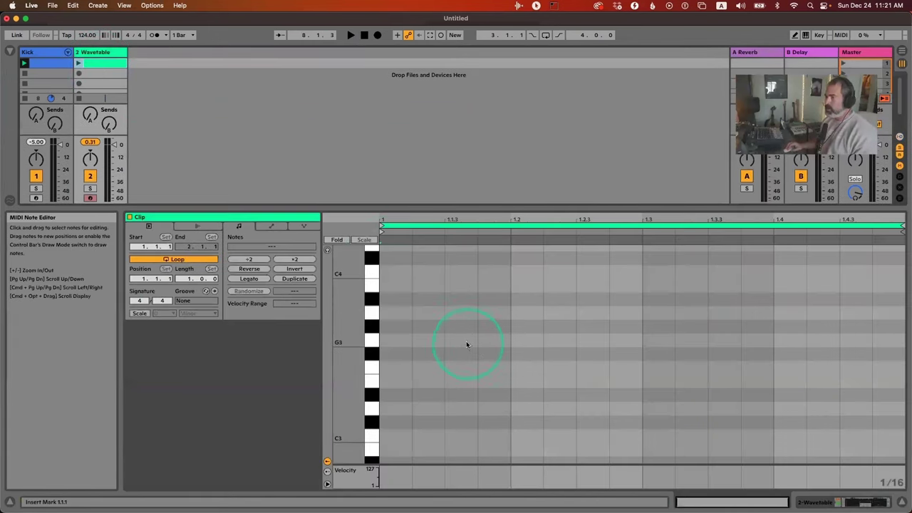
pyautogui.doubleClick(464, 408)
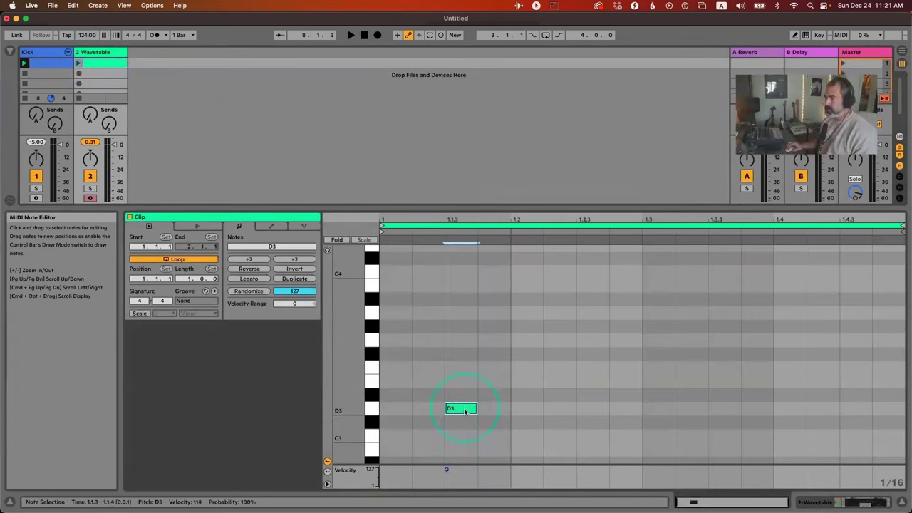
# Play the new chord clip with the kick, lower the Wavetable track's volume to -5.0 dB and stop playback.
pyautogui.click(78, 63)
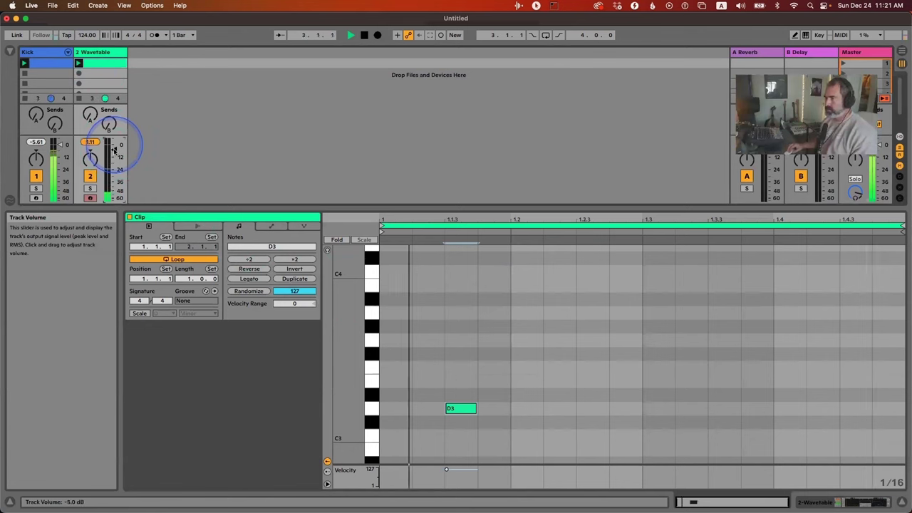
pyautogui.hotkey('shift', 'Tab')
pyautogui.press('space')
pyautogui.hotkey('shift', 'Tab')
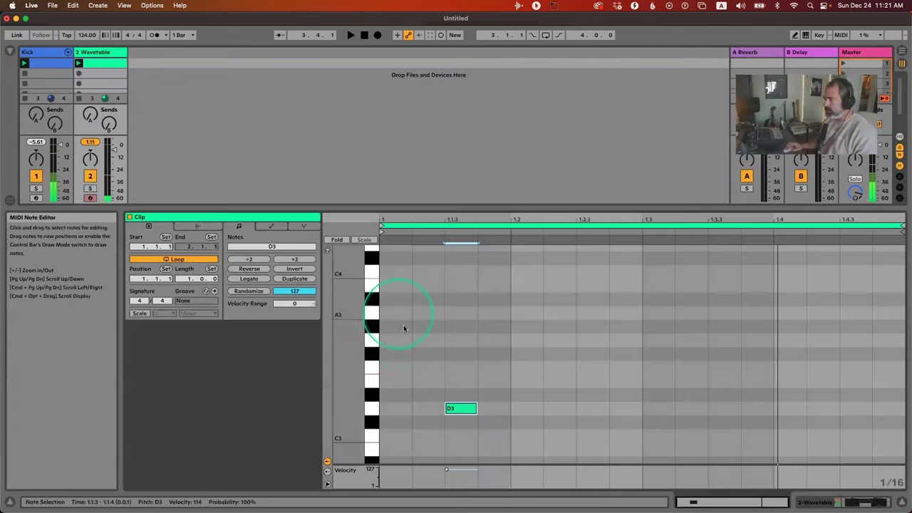
pyautogui.hotkey('shift', 'Tab')
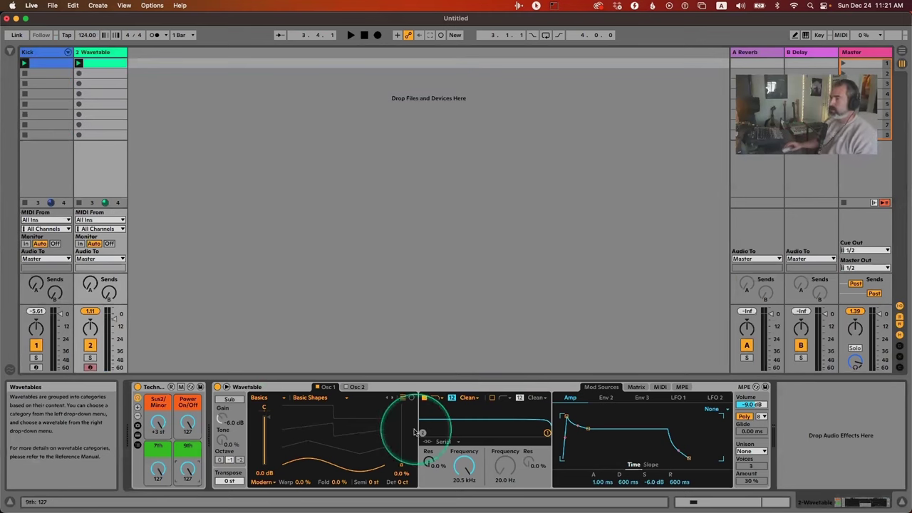
# Set the wave position of Wavetable's oscillator 1 to 66% and start playback to hear the Basic Shapes sound.
pyautogui.click(338, 298)
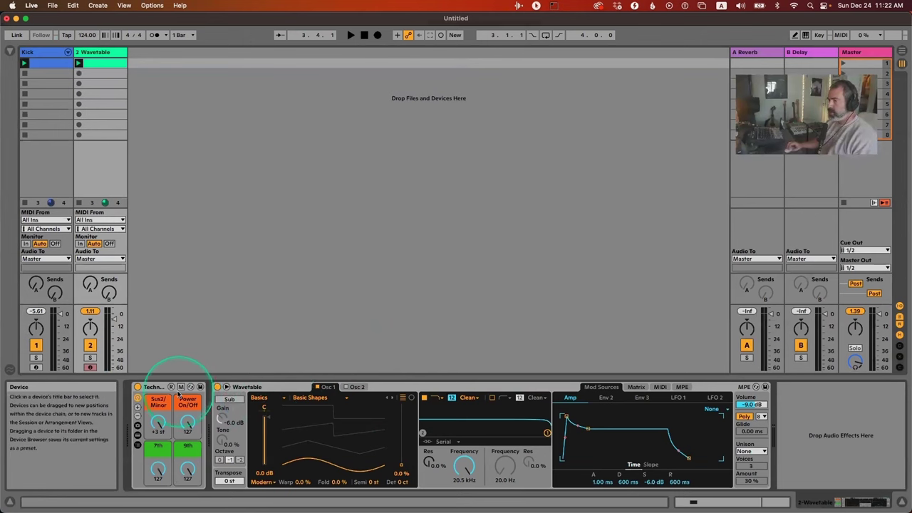
pyautogui.click(253, 389)
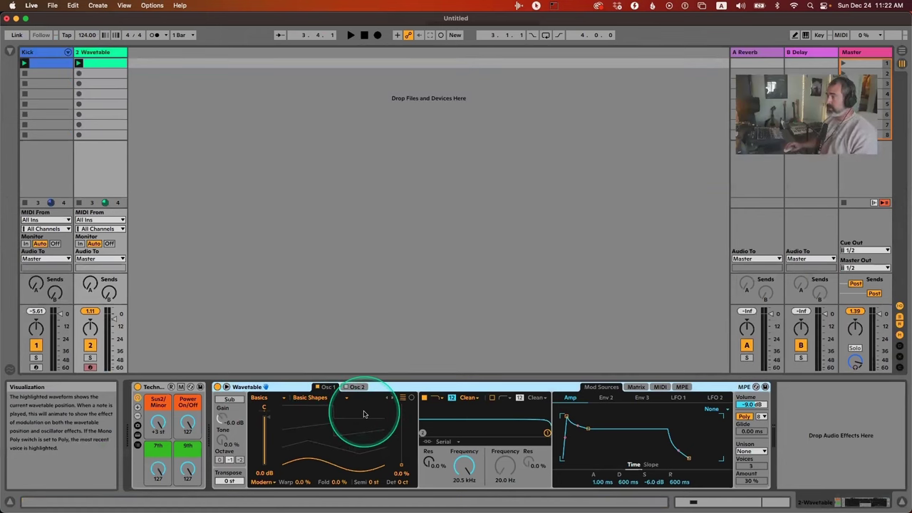
pyautogui.moveTo(389, 458); pyautogui.dragTo(396, 458)
pyautogui.press('space')
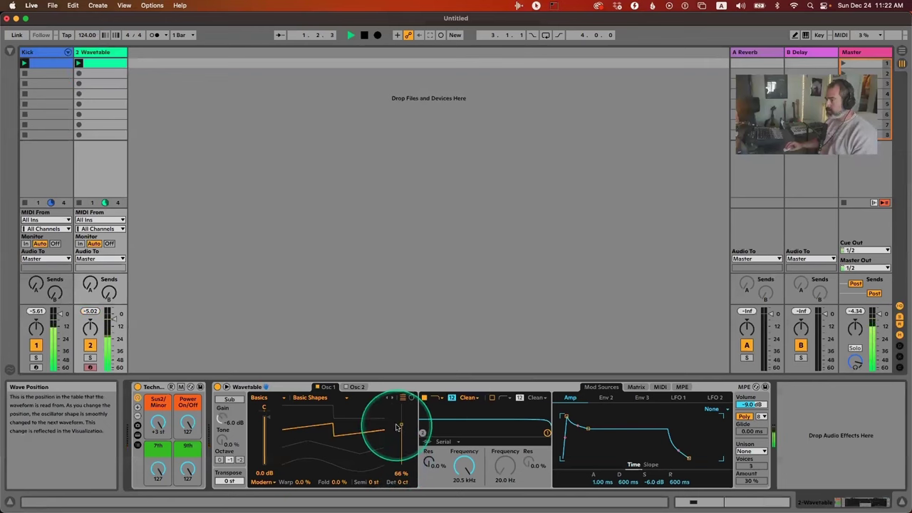
# Stop playback, lower filter 1's frequency to 390 Hz, and give the amp envelope a 375 ms decay with -inf dB sustain.
pyautogui.press('space')
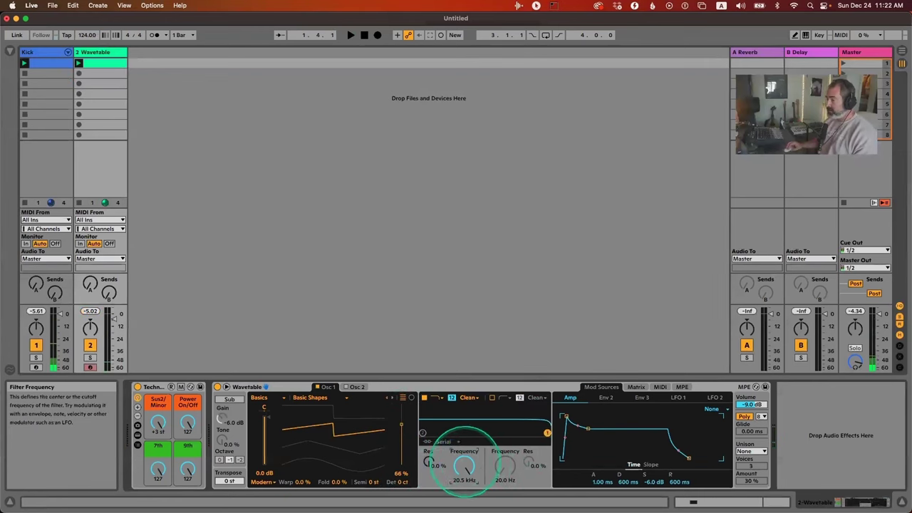
pyautogui.moveTo(464, 462); pyautogui.dragTo(465, 482)
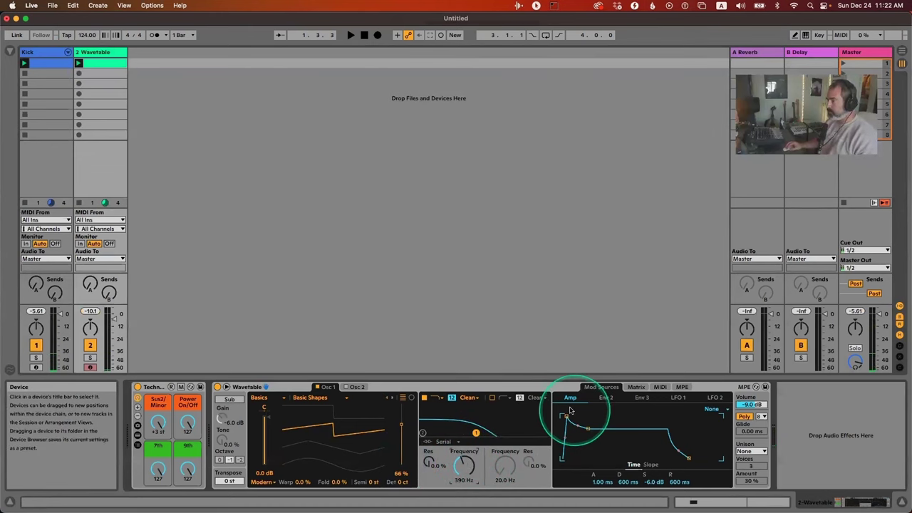
pyautogui.moveTo(588, 432); pyautogui.dragTo(586, 456)
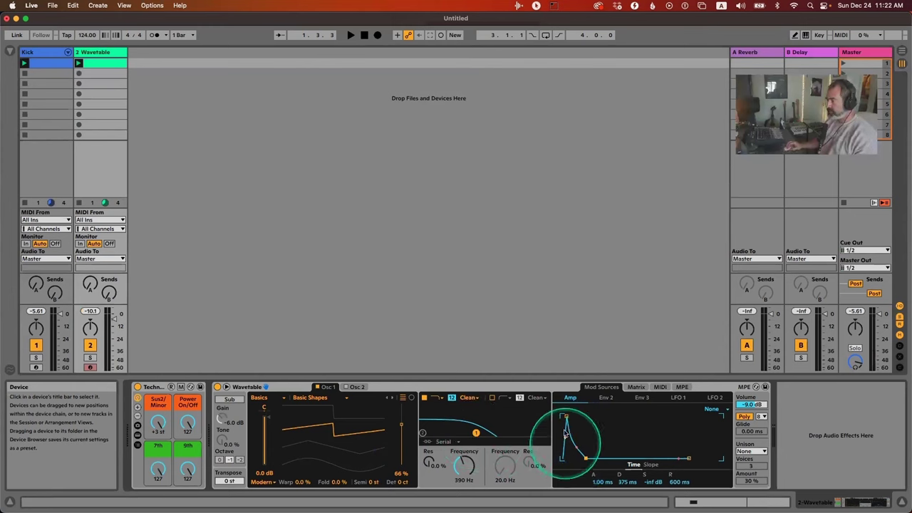
pyautogui.press('space')
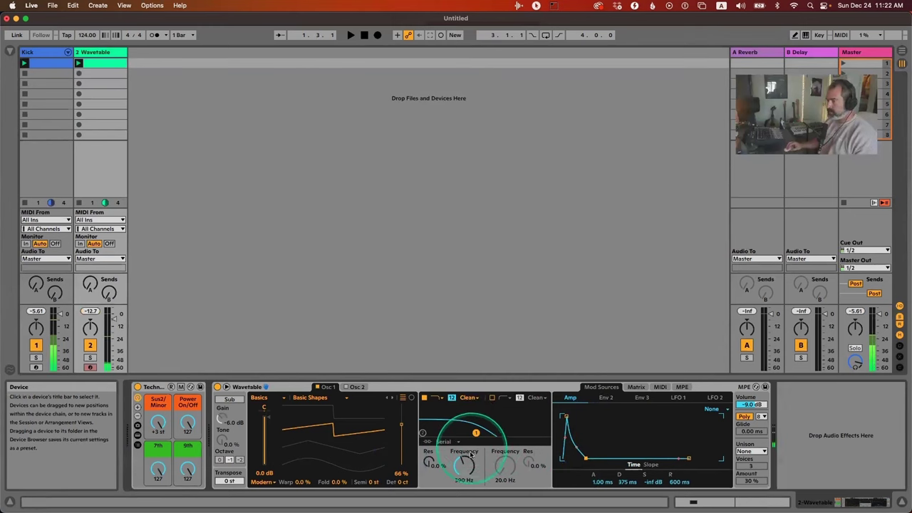
# Raise filter 1's frequency to 1.72 kHz during playback and shorten the amp envelope's decay to 259 ms.
pyautogui.moveTo(464, 472); pyautogui.dragTo(464, 463)
pyautogui.moveTo(585, 458); pyautogui.dragTo(584, 459)
pyautogui.press('space')
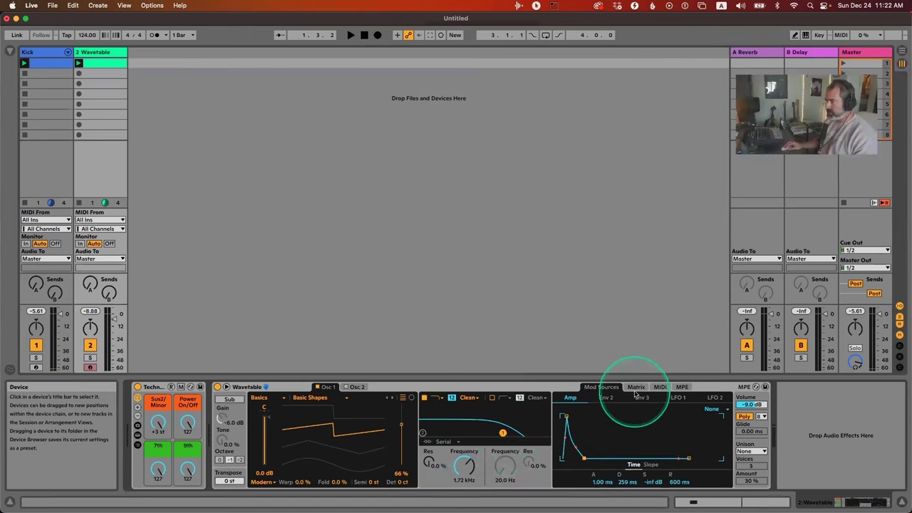
pyautogui.click(528, 421)
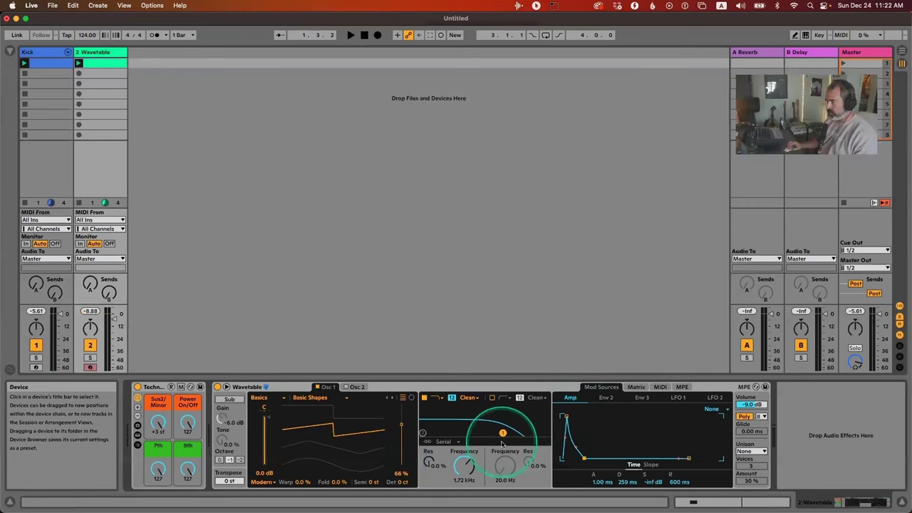
# Lower filter 1's frequency to 313 Hz and open Wavetable's modulation matrix.
pyautogui.moveTo(459, 467); pyautogui.dragTo(463, 499)
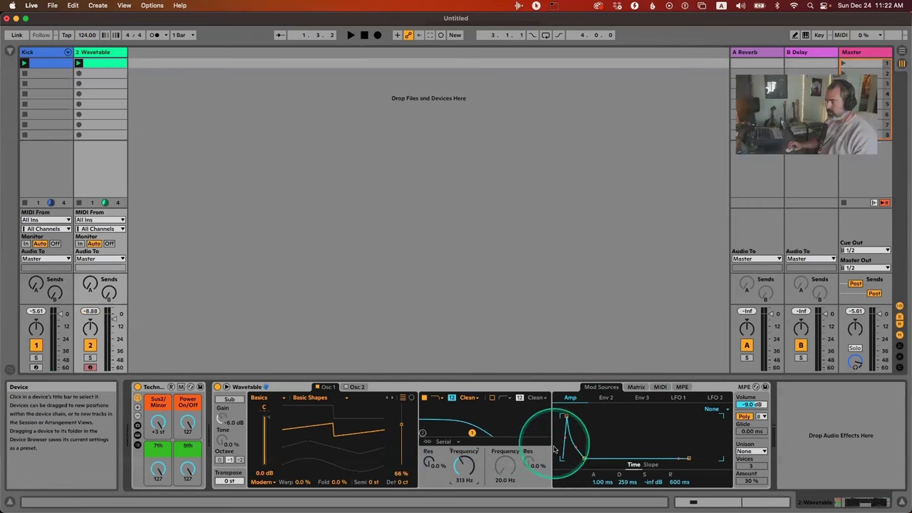
pyautogui.click(636, 387)
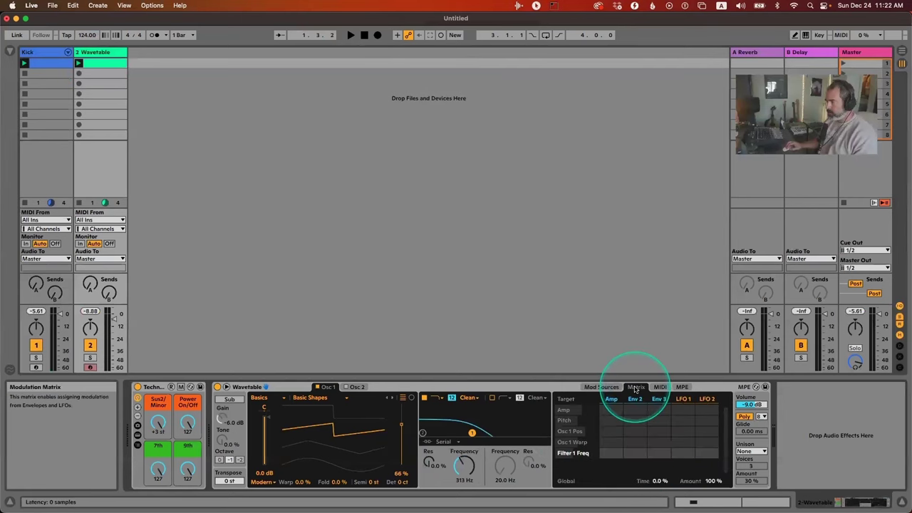
pyautogui.click(602, 388)
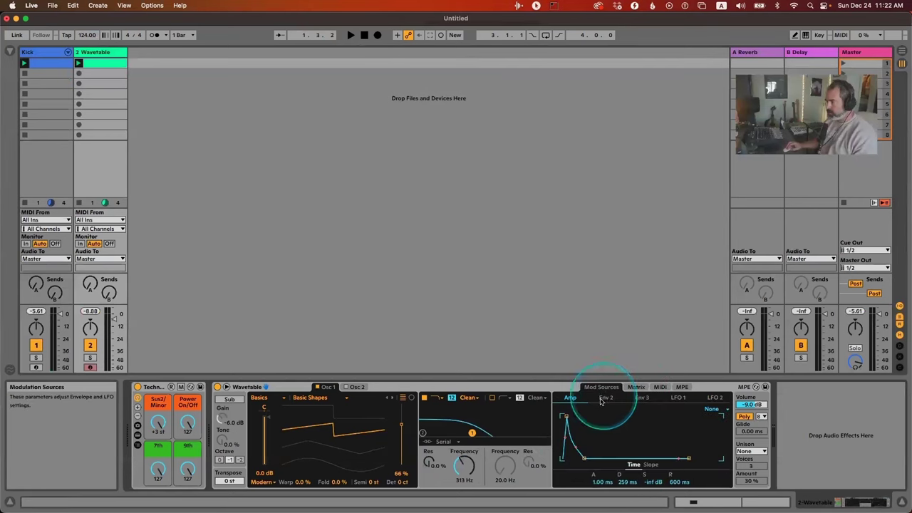
pyautogui.click(629, 388)
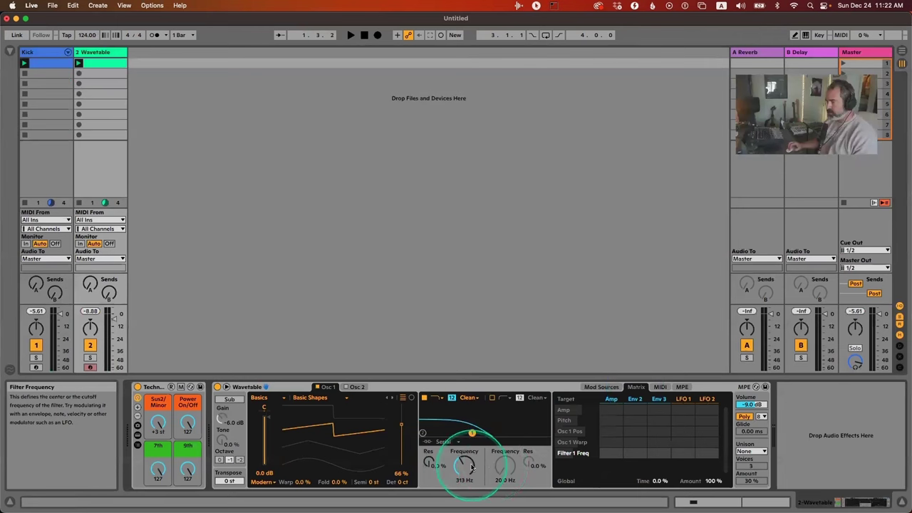
# Target filter 1's frequency in the modulation matrix and set its modulation by the amp envelope to 58.
pyautogui.click(505, 464)
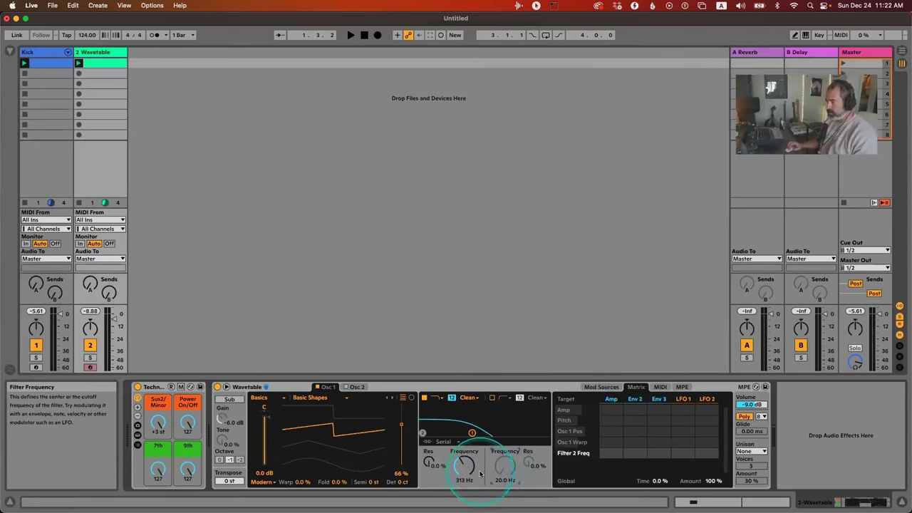
pyautogui.click(429, 463)
pyautogui.click(463, 466)
pyautogui.click(498, 471)
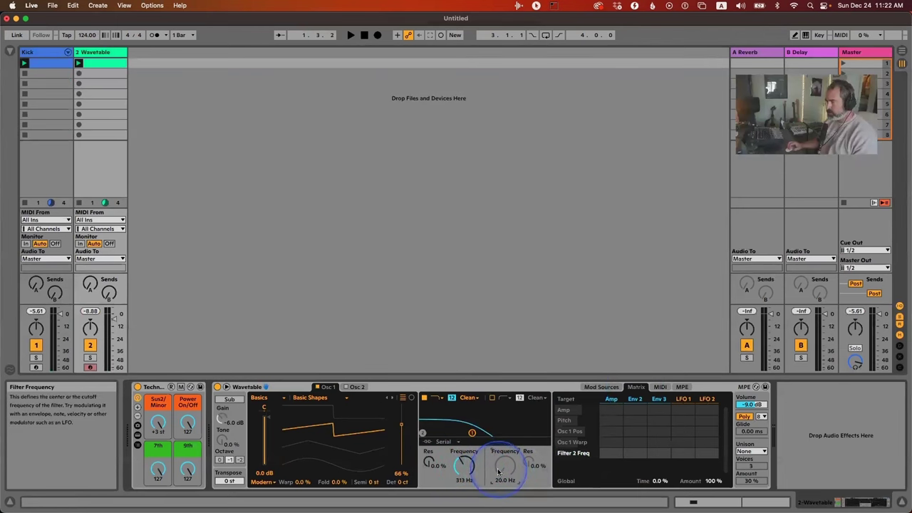
pyautogui.click(529, 465)
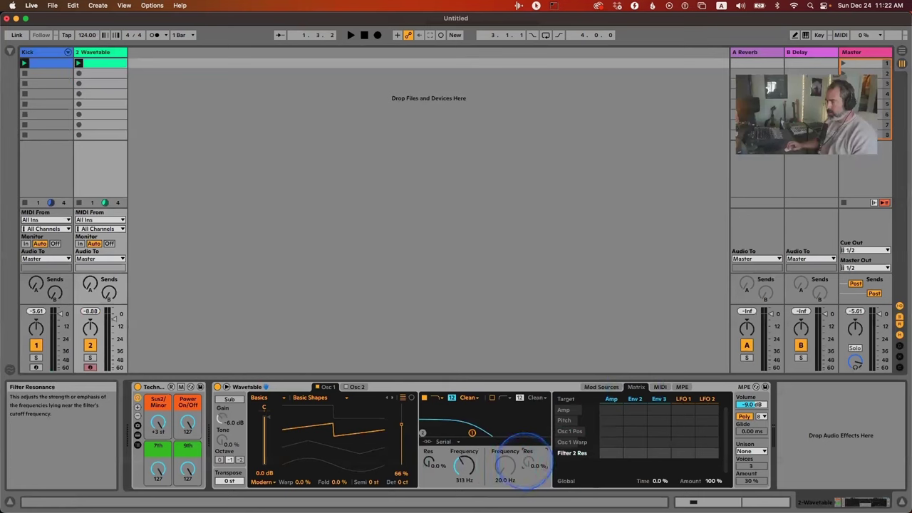
pyautogui.click(463, 464)
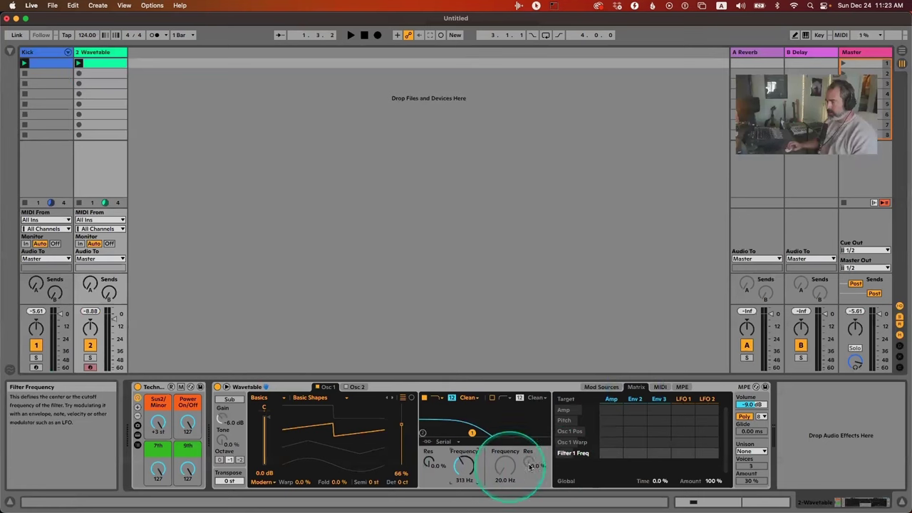
pyautogui.moveTo(607, 452); pyautogui.dragTo(601, 451)
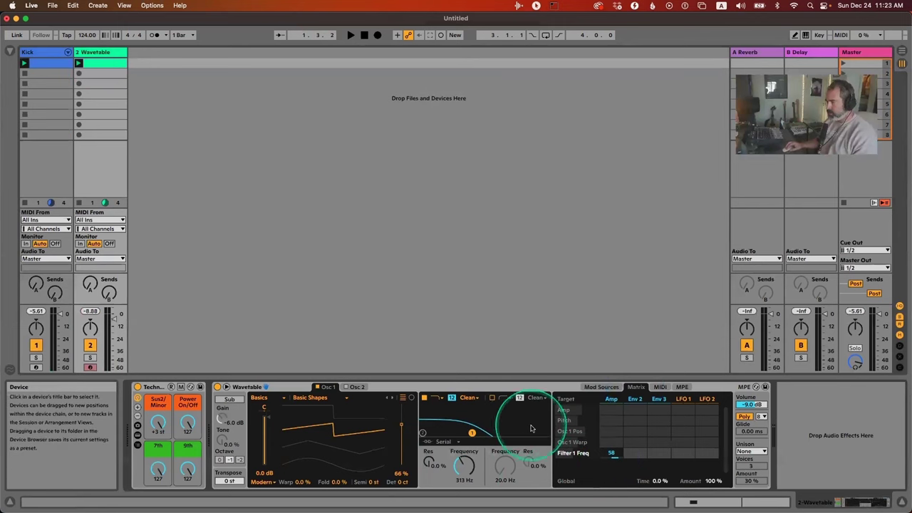
# Reduce the amp envelope's modulation of filter 1's frequency to 38 while listening, and switch filter 1 to the 24 dB slope.
pyautogui.press('space')
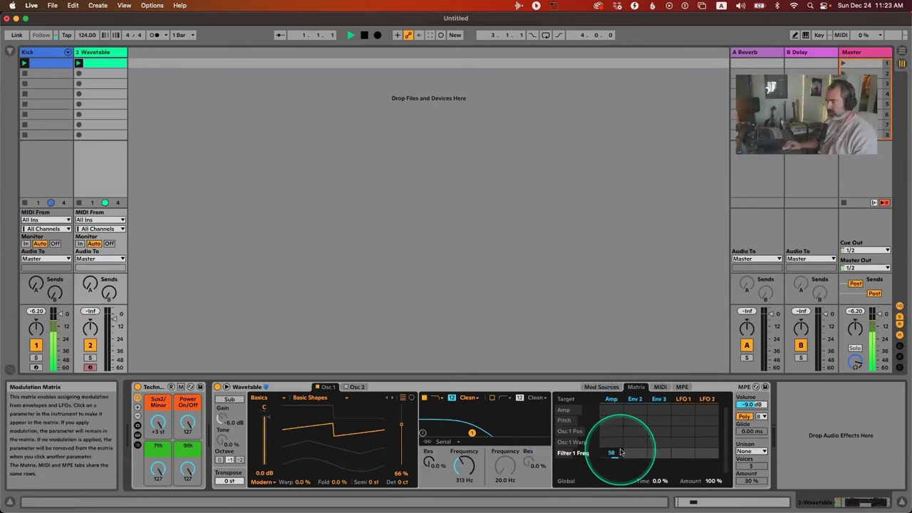
pyautogui.moveTo(611, 453); pyautogui.dragTo(610, 454)
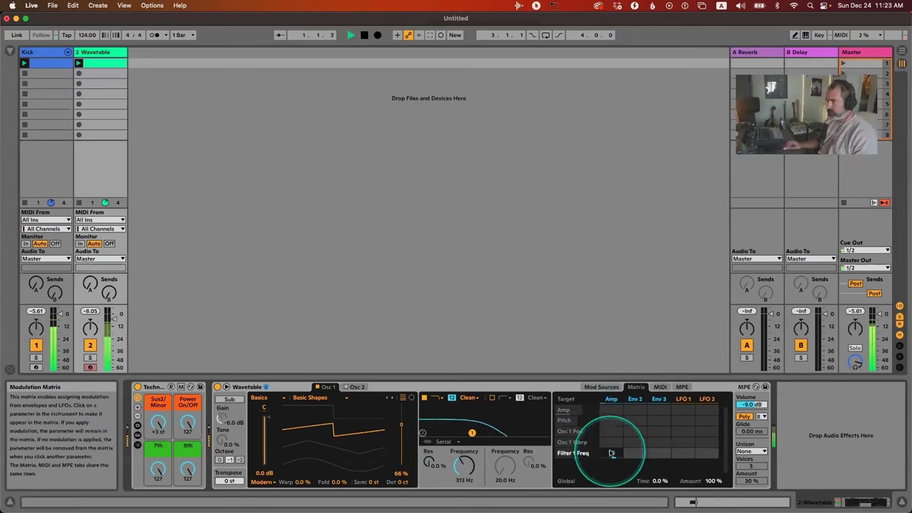
pyautogui.click(611, 453)
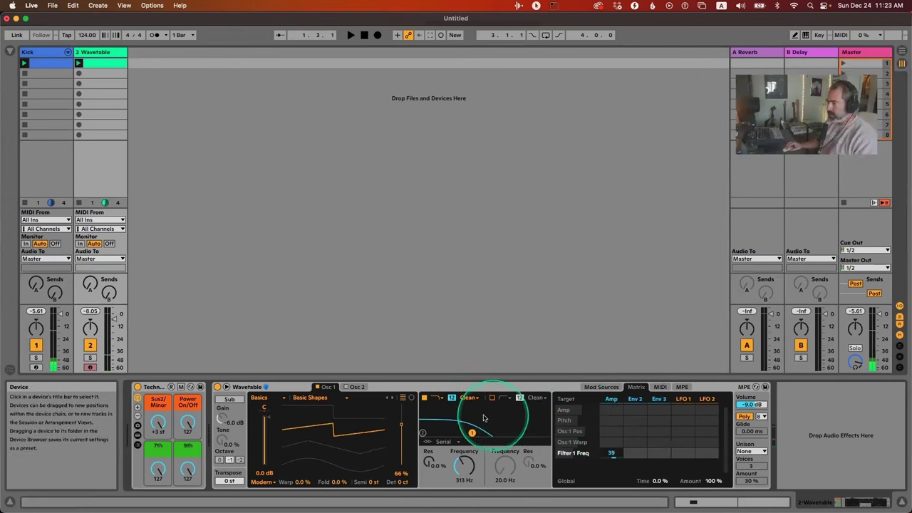
pyautogui.click(451, 397)
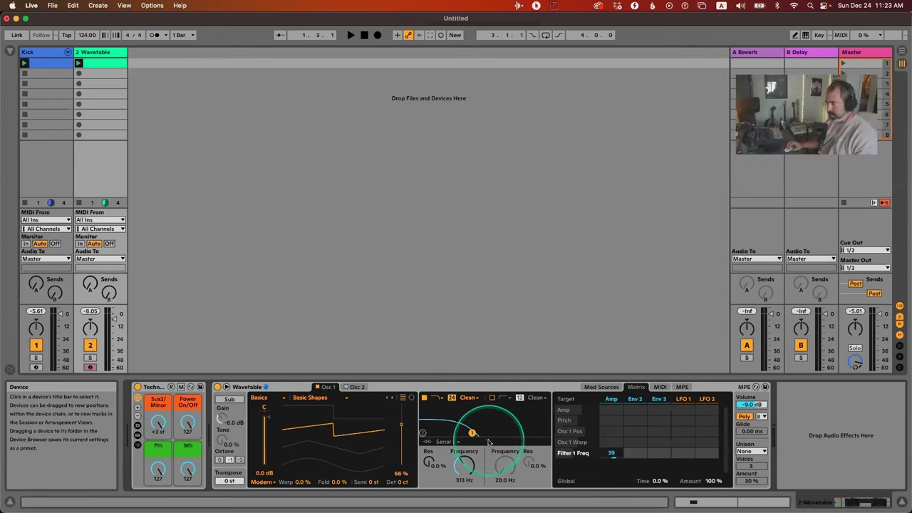
pyautogui.press('space')
pyautogui.moveTo(611, 454); pyautogui.dragTo(611, 456)
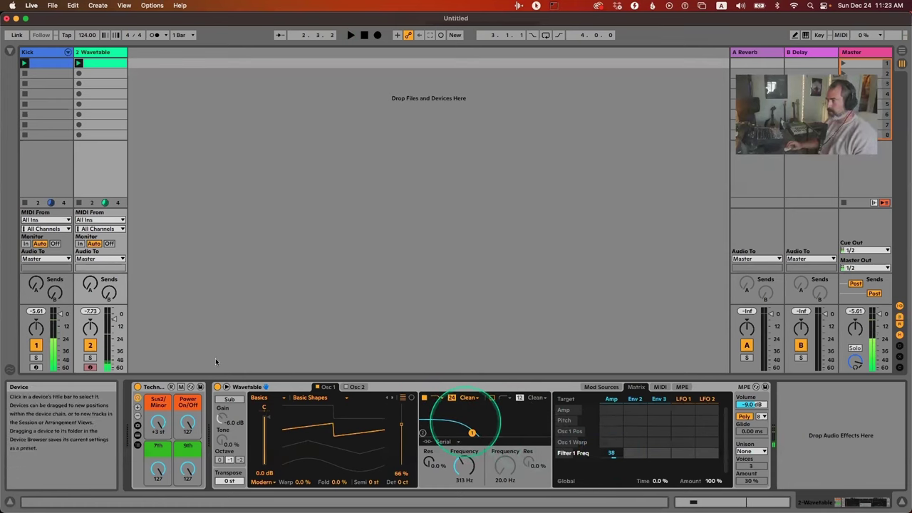
# Deactivate the Kick track and play the chord stab on its own.
pyautogui.click(36, 345)
pyautogui.press('space')
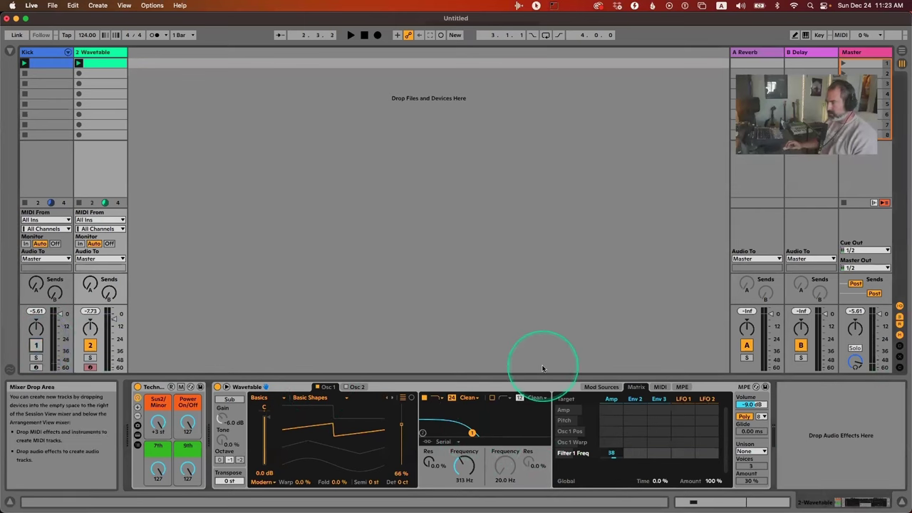
pyautogui.press('space')
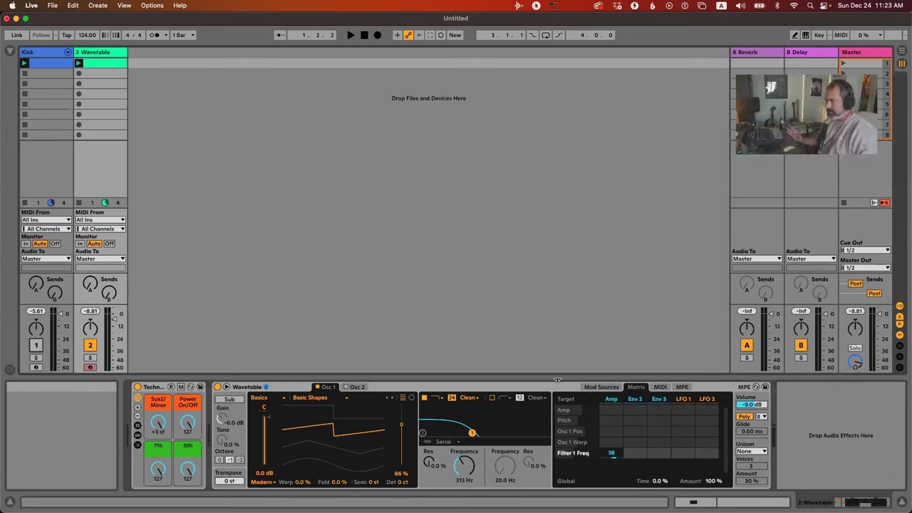
# Set Wavetable's unison mode to Random Note, keeping 3 voices and a 30% amount, and play the result.
pyautogui.click(748, 451)
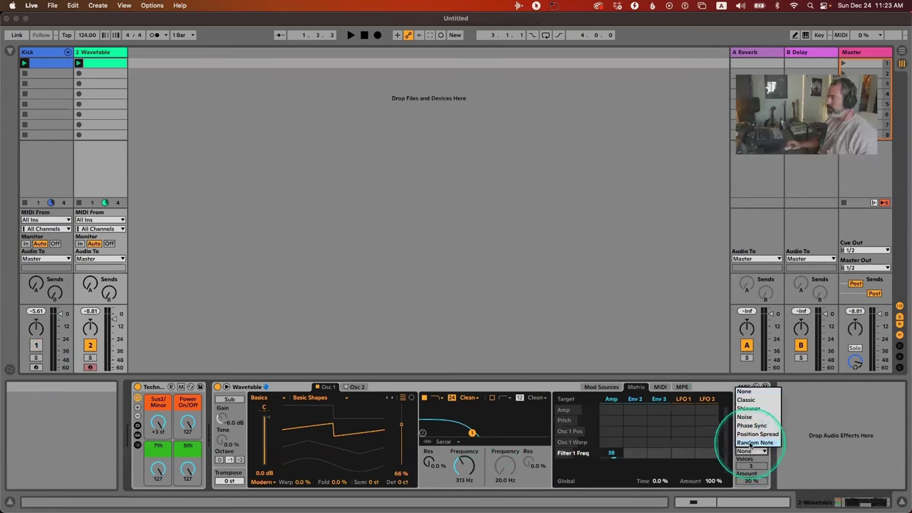
pyautogui.click(750, 442)
pyautogui.click(748, 468)
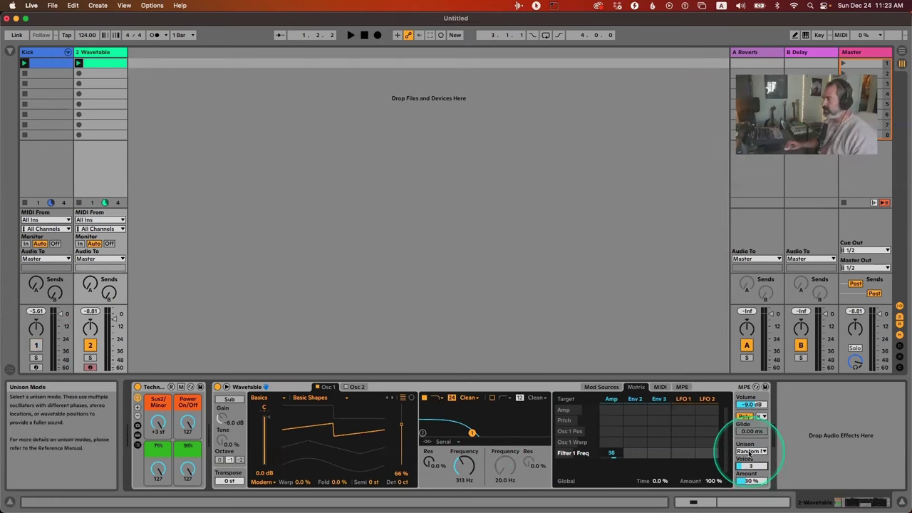
pyautogui.click(751, 451)
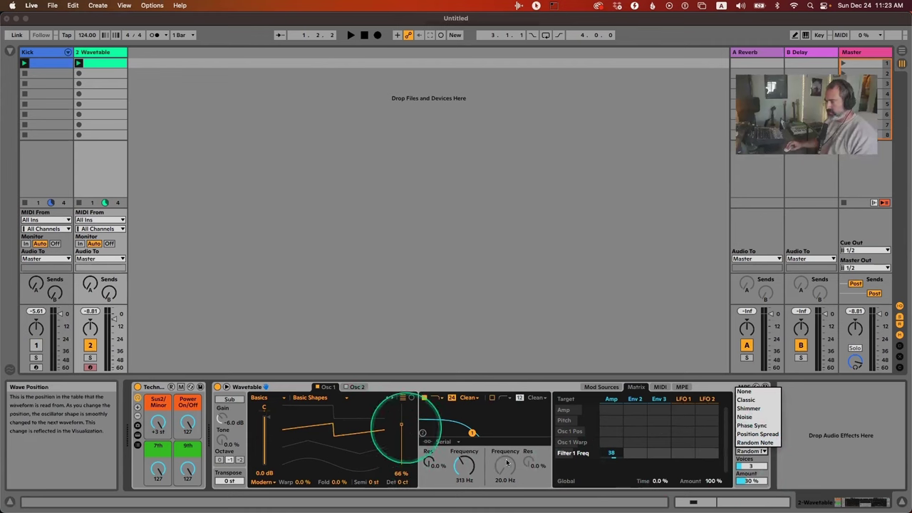
pyautogui.click(751, 443)
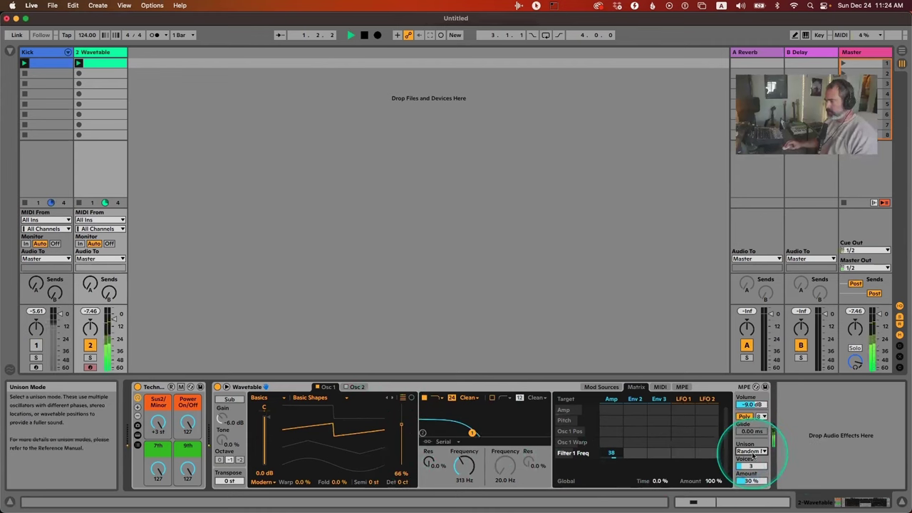
# Compare the chord with unison set to None, and return the unison mode to Random Note.
pyautogui.click(757, 452)
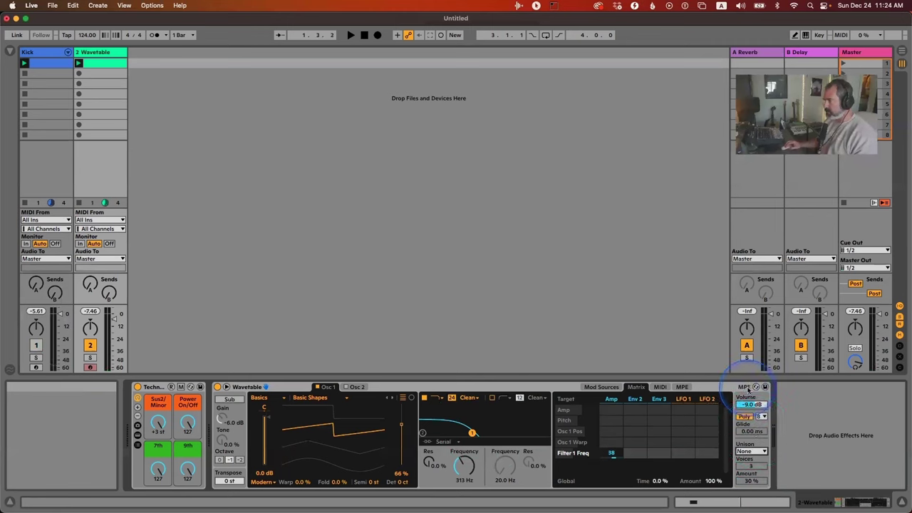
pyautogui.click(751, 451)
pyautogui.click(754, 443)
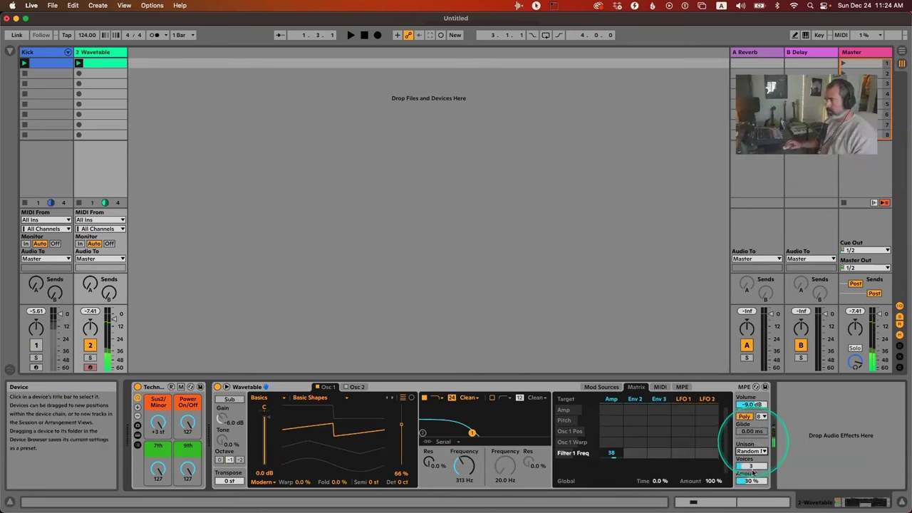
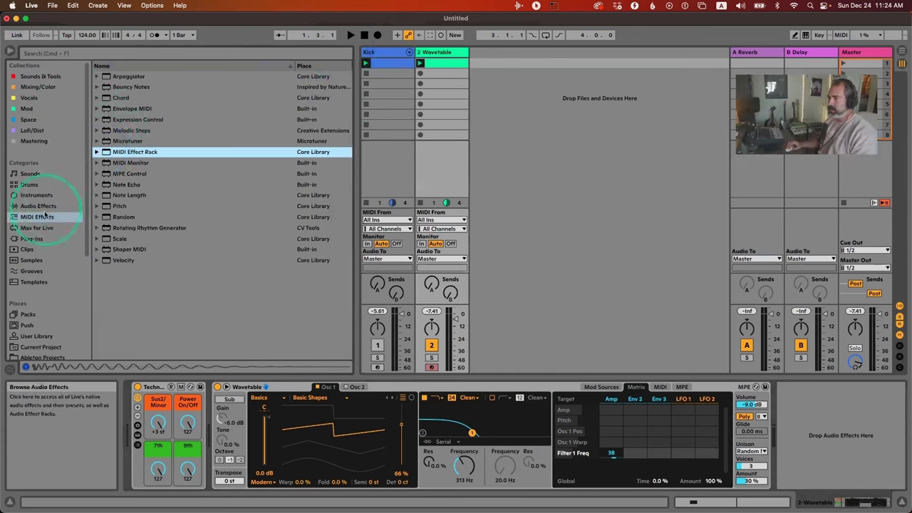
# Find Echo among the Delay & Loop audio effects and add it after Wavetable in the device chain.
pyautogui.click(42, 206)
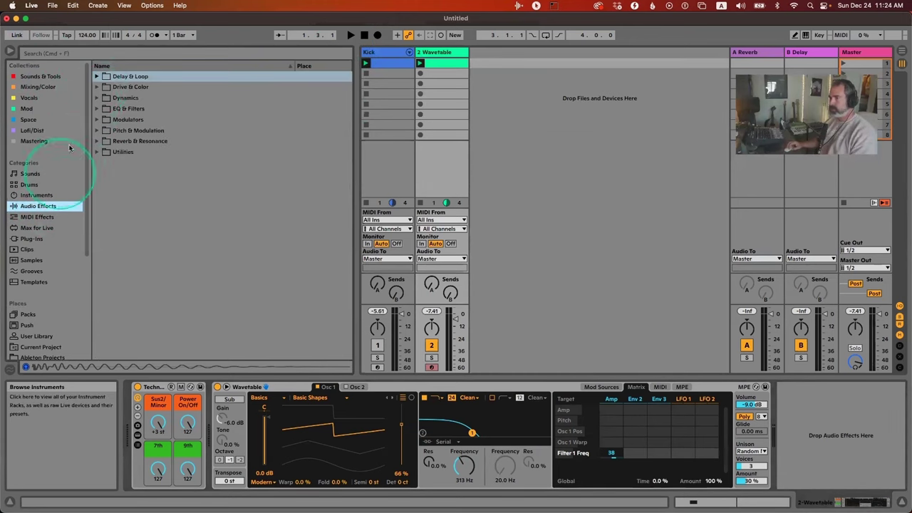
pyautogui.click(98, 76)
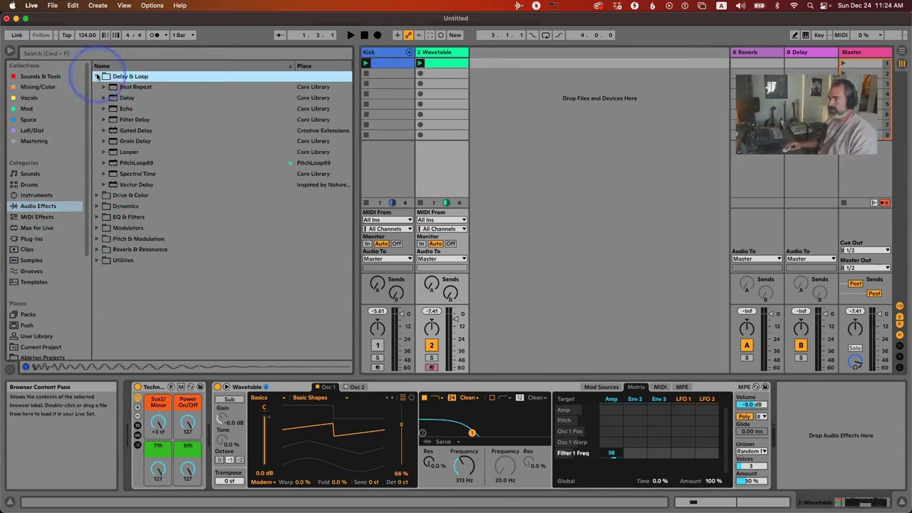
pyautogui.click(126, 109)
pyautogui.click(128, 98)
pyautogui.click(130, 110)
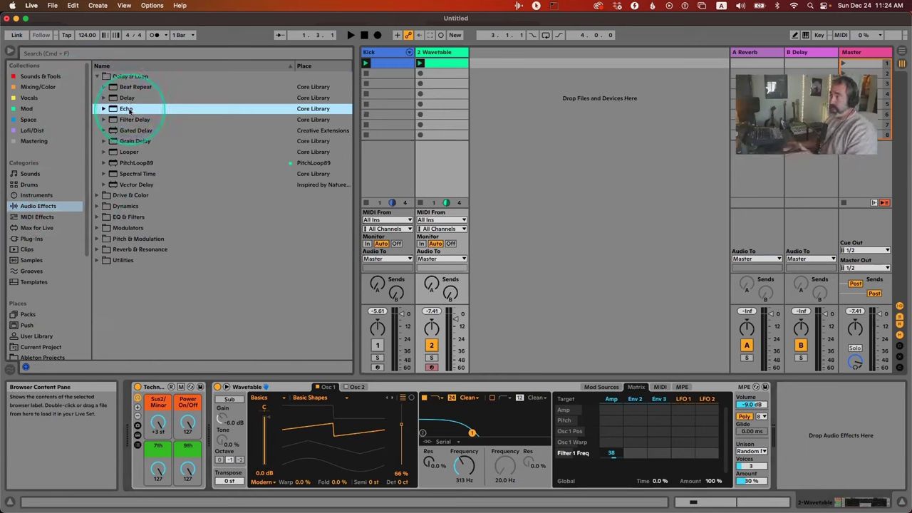
pyautogui.moveTo(125, 110); pyautogui.dragTo(798, 410)
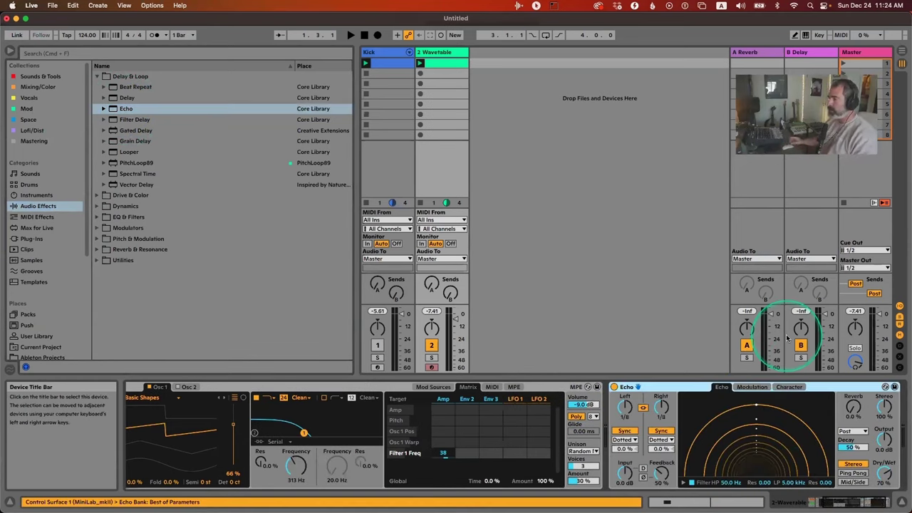
pyautogui.hscroll(-3, 694, 431)
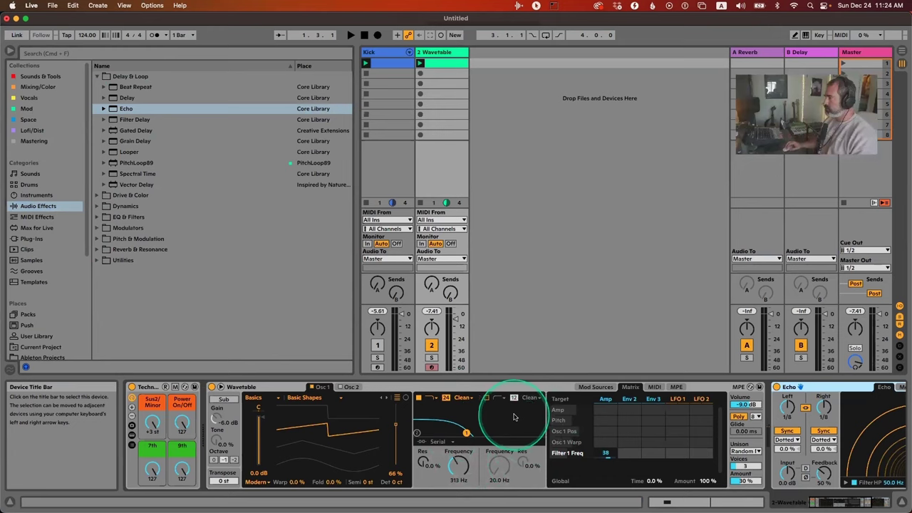
pyautogui.hscroll(3, 514, 417)
pyautogui.hscroll(10, 659, 395)
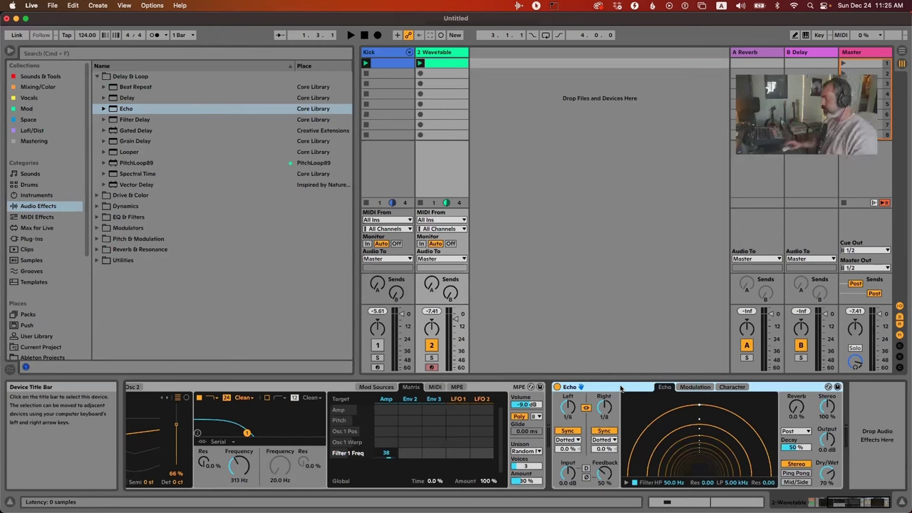
# Try several Dry/Wet levels on Echo while playing the chord, and settle on 29%.
pyautogui.click(621, 389)
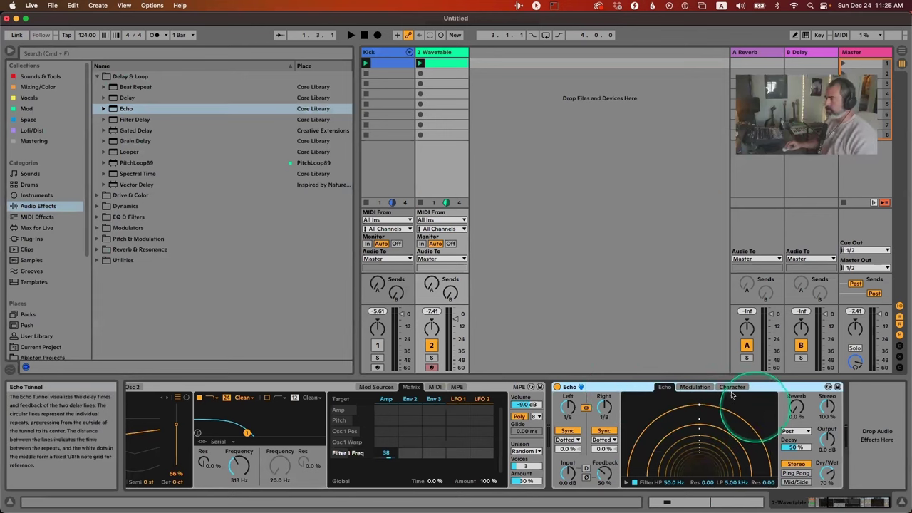
pyautogui.click(627, 392)
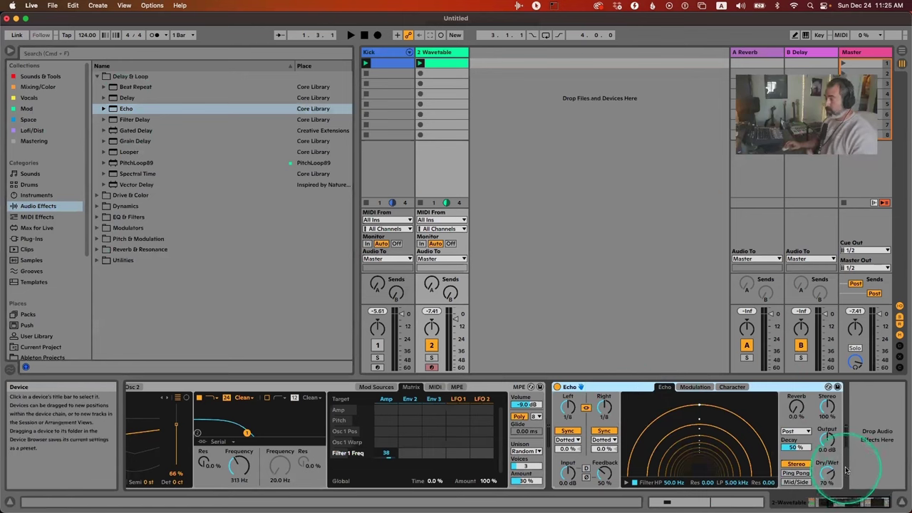
pyautogui.moveTo(829, 472)
pyautogui.mouseDown()
pyautogui.moveTo(831, 481)
pyautogui.moveTo(828, 473)
pyautogui.mouseUp()
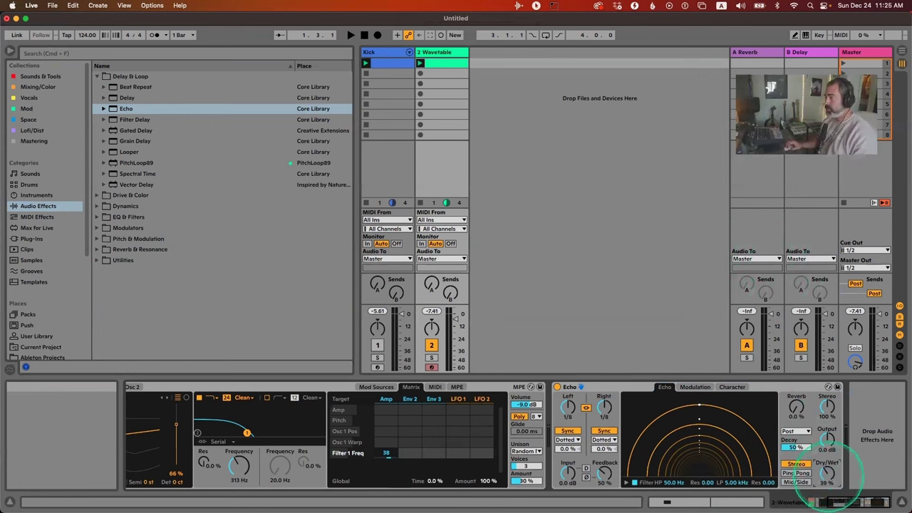
pyautogui.moveTo(828, 476); pyautogui.dragTo(827, 435)
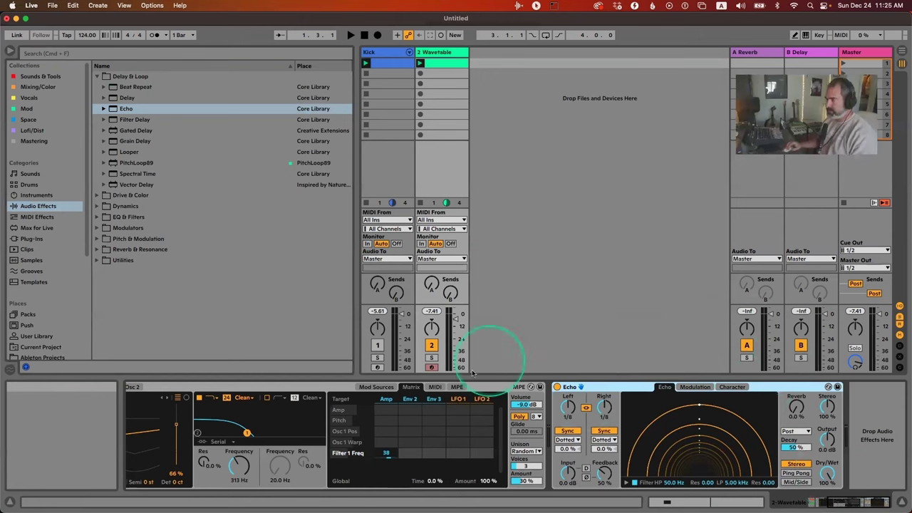
pyautogui.click(829, 475)
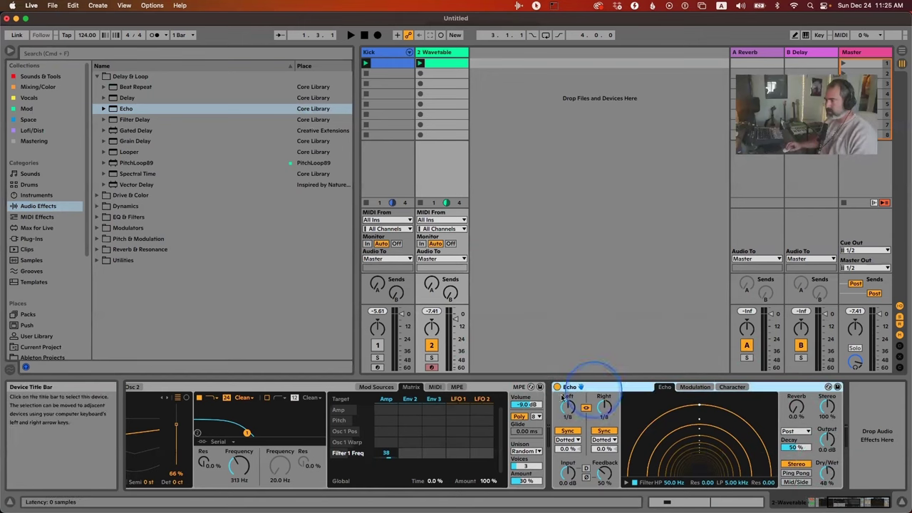
pyautogui.click(484, 183)
pyautogui.moveTo(828, 472)
pyautogui.mouseDown()
pyautogui.moveTo(828, 492)
pyautogui.moveTo(828, 473)
pyautogui.mouseUp()
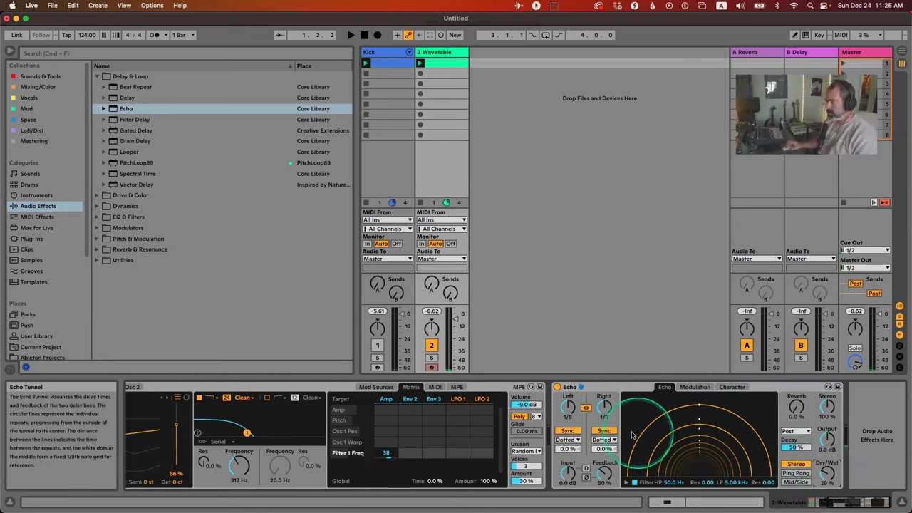
# Set the sync mode of Echo's linked left and right delays to Notes.
pyautogui.click(581, 411)
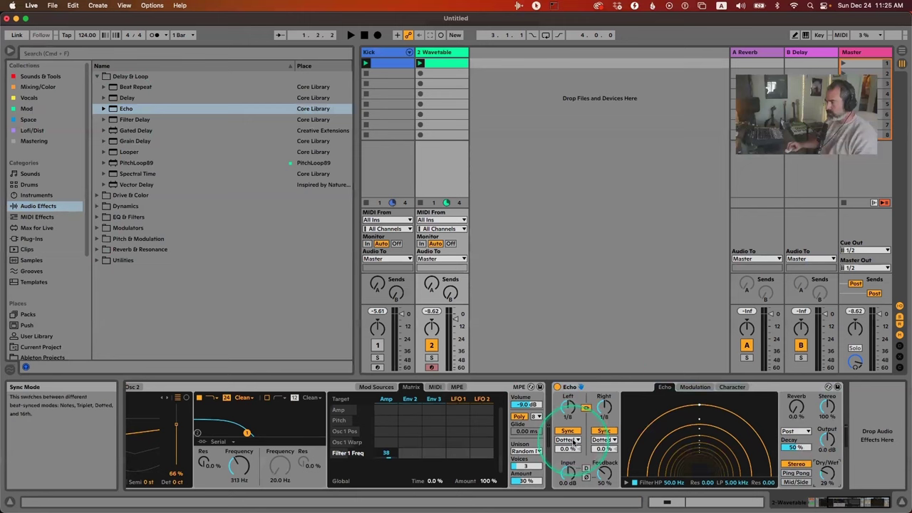
pyautogui.click(573, 440)
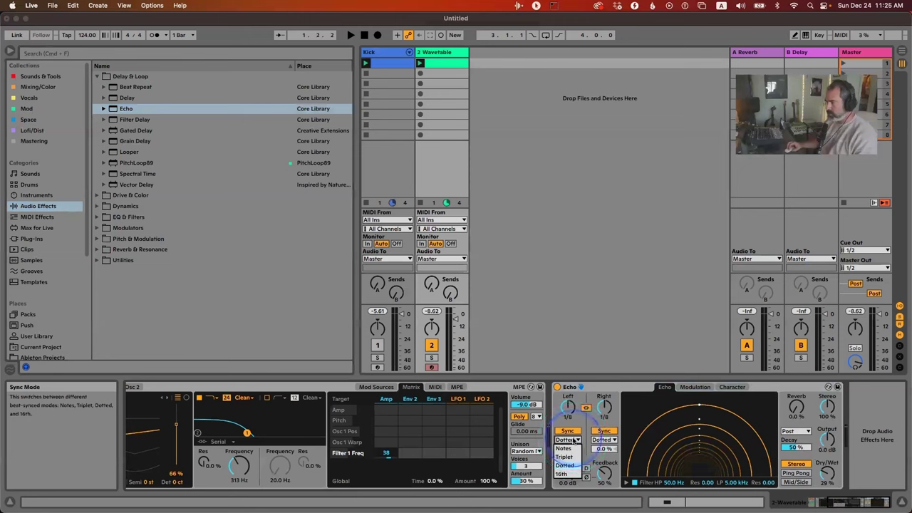
pyautogui.click(570, 448)
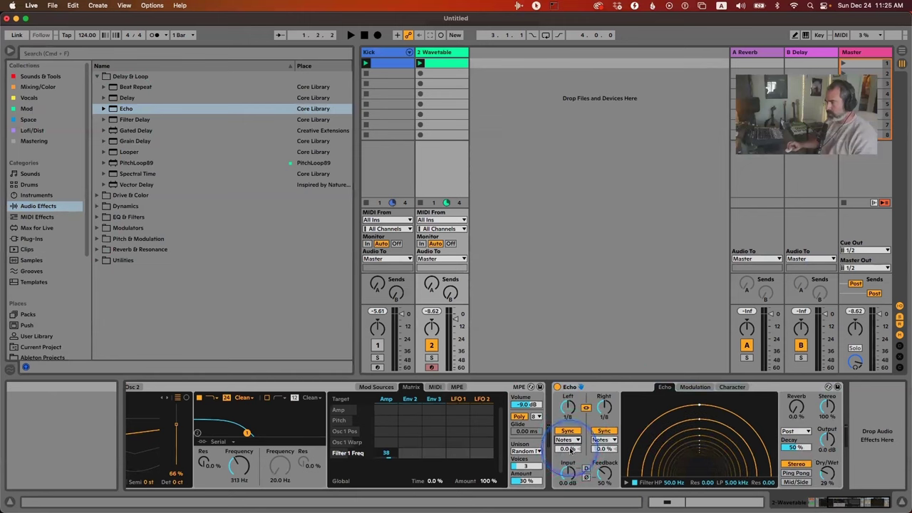
# Unlink Echo's left and right delays, try the right one at 1/4 in Notes mode, and return it to 1/8.
pyautogui.click(586, 407)
pyautogui.moveTo(604, 409); pyautogui.dragTo(606, 406)
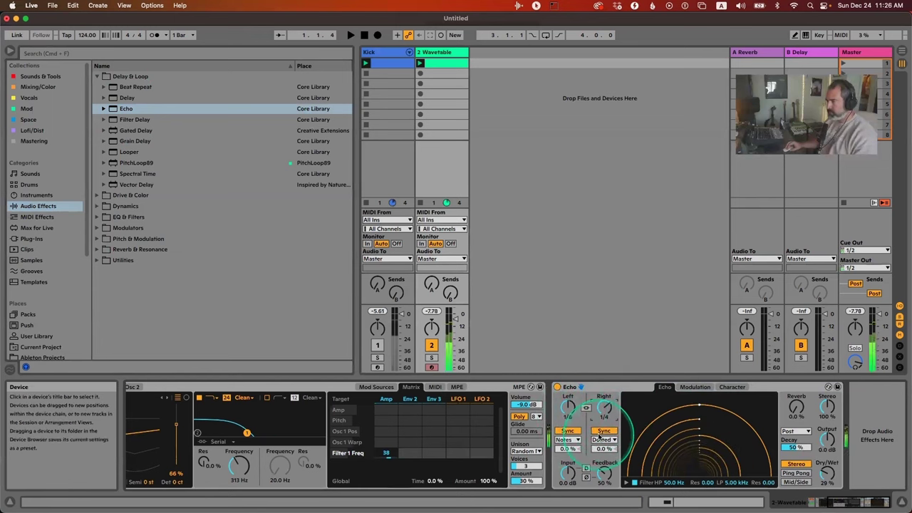
pyautogui.click(602, 440)
pyautogui.click(602, 449)
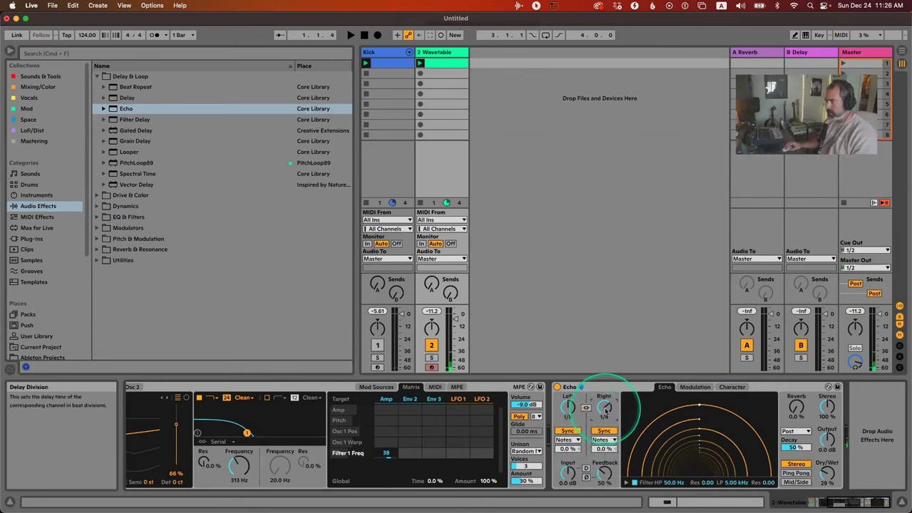
pyautogui.moveTo(604, 405); pyautogui.dragTo(605, 415)
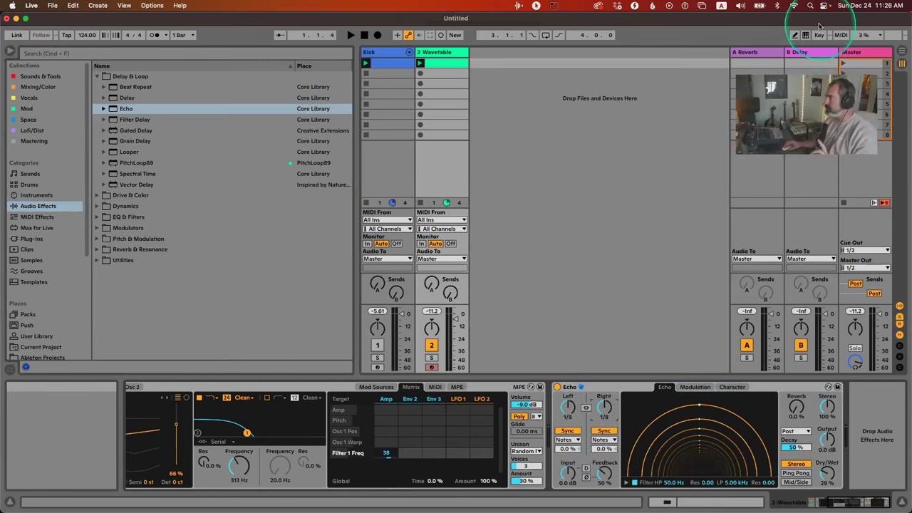
pyautogui.moveTo(231, 20); pyautogui.dragTo(201, 12)
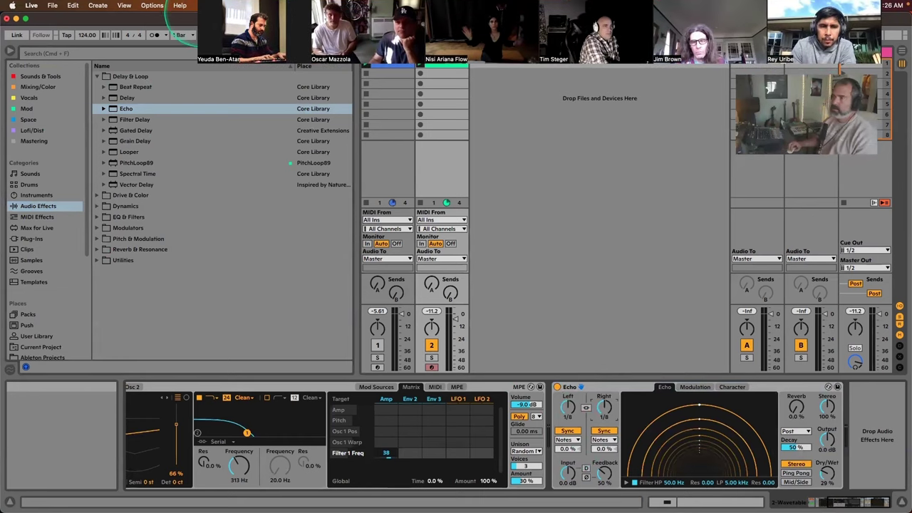
pyautogui.click(201, 12)
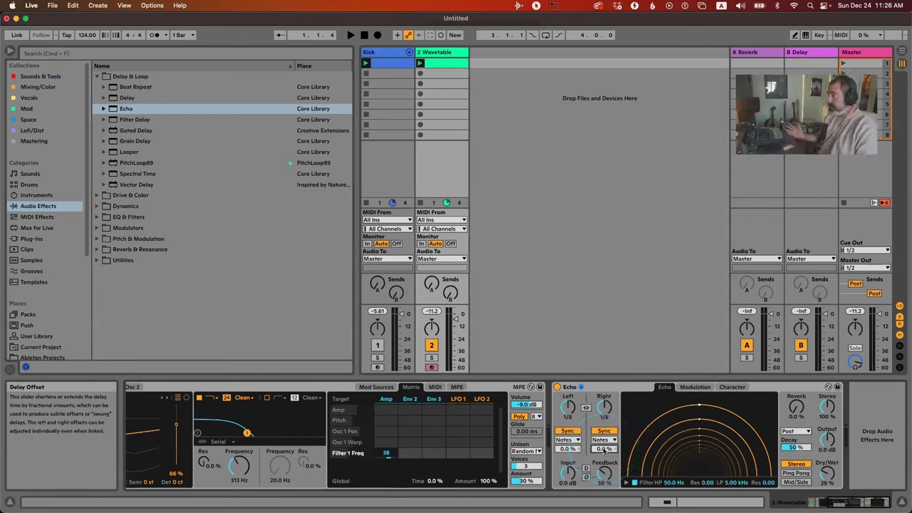
# Try opposite delay offsets in Echo, ending with -0.5% for the left channel and 0.5% for the right.
pyautogui.moveTo(564, 451); pyautogui.dragTo(604, 449)
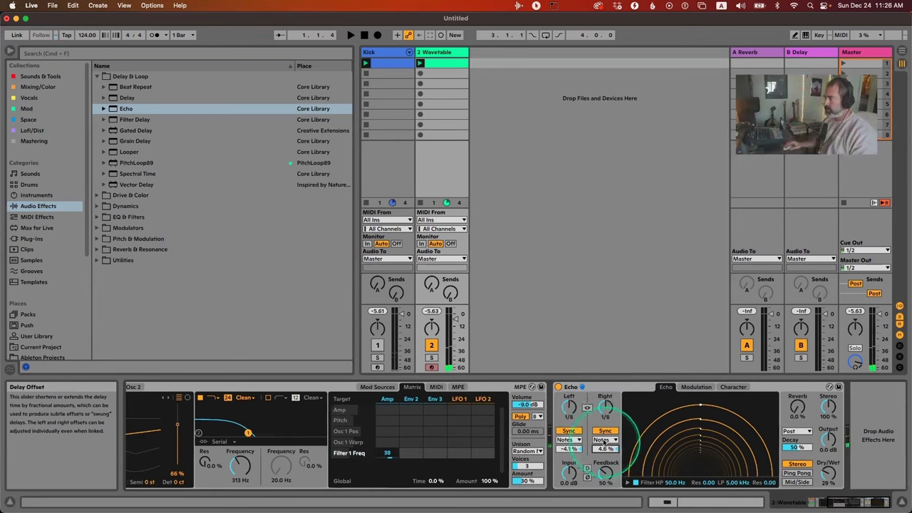
pyautogui.moveTo(569, 449); pyautogui.dragTo(568, 446)
pyautogui.write('-')
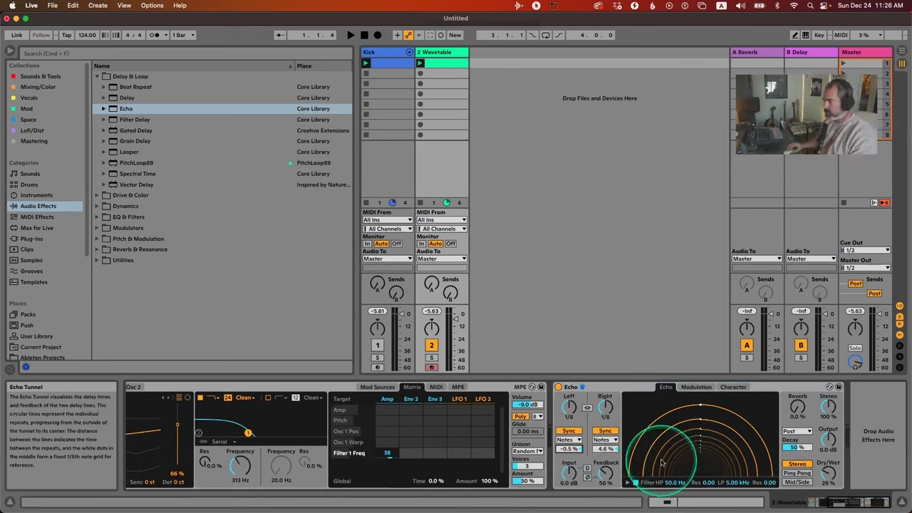
pyautogui.click(610, 451)
pyautogui.write('0.5')
pyautogui.press('Return')
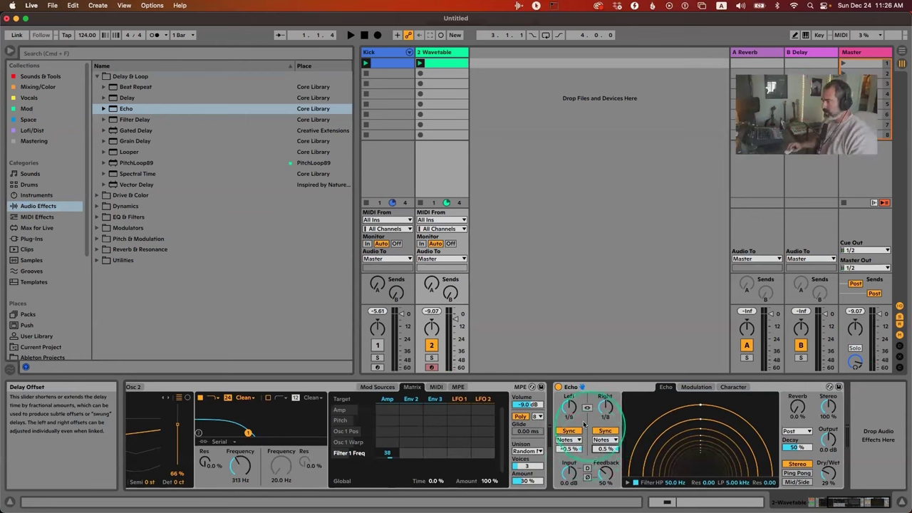
pyautogui.click(860, 410)
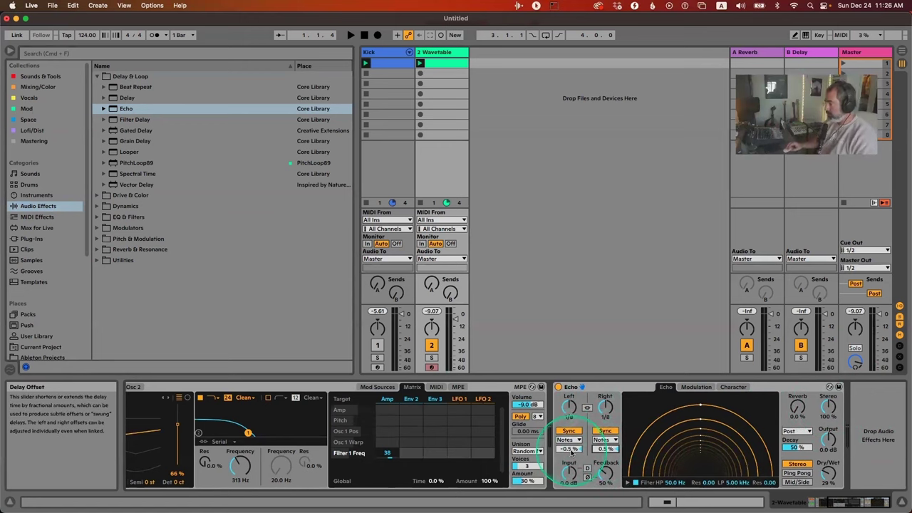
# Try extreme delay offsets of -33% left and 33% right in Echo, and reset both to 0%.
pyautogui.moveTo(564, 450); pyautogui.dragTo(605, 452)
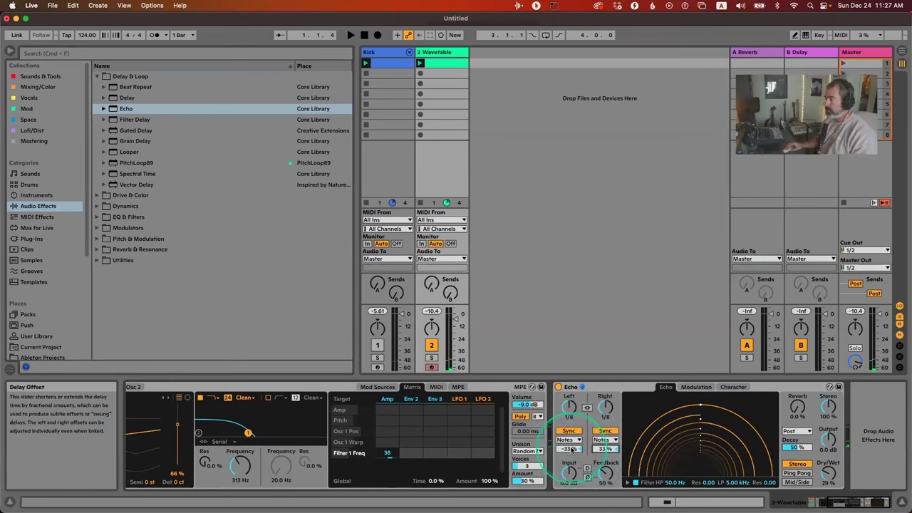
pyautogui.doubleClick(571, 450)
pyautogui.doubleClick(603, 449)
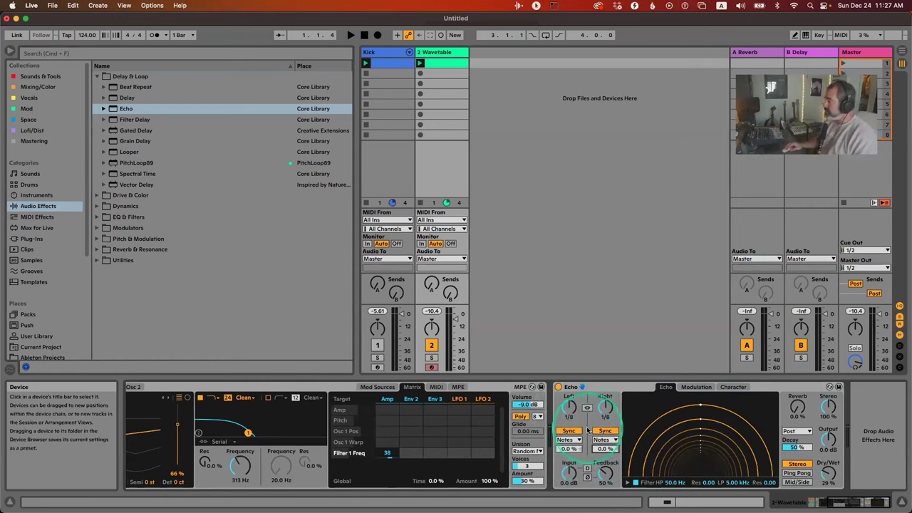
# Raise Echo's feedback to about 96% and play the chord to hear the long repeats.
pyautogui.moveTo(605, 476); pyautogui.dragTo(605, 484)
pyautogui.click(608, 412)
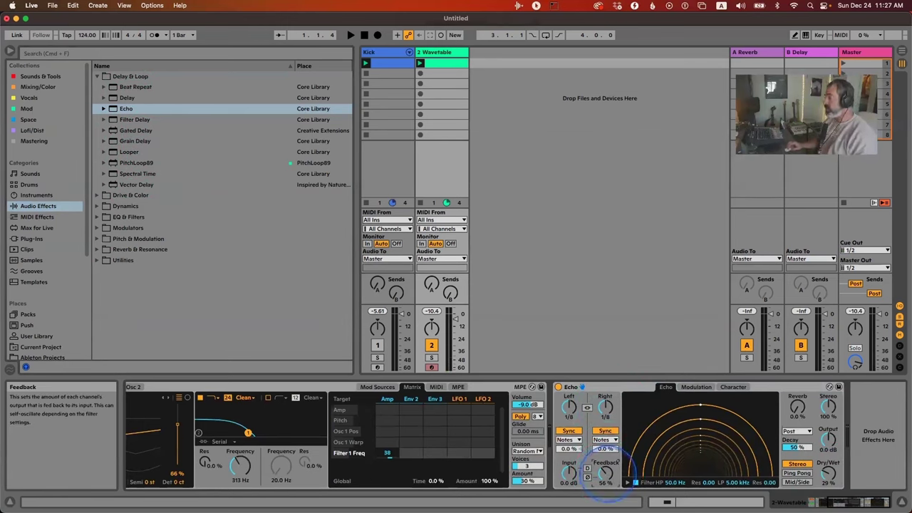
pyautogui.moveTo(604, 485); pyautogui.dragTo(606, 473)
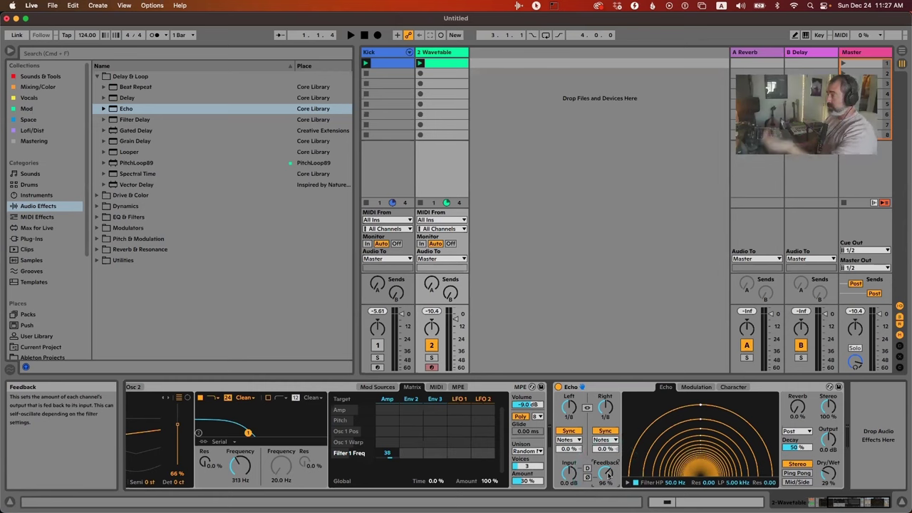
pyautogui.moveTo(607, 473); pyautogui.dragTo(607, 475)
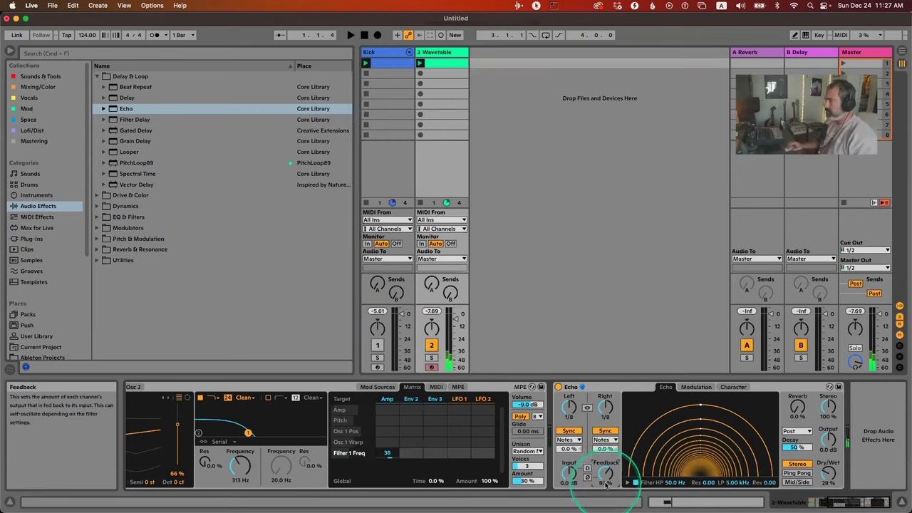
# Lower Echo's feedback to 0%, play the chord, and bring the feedback back up to 56%.
pyautogui.moveTo(605, 474); pyautogui.dragTo(606, 510)
pyautogui.press('space')
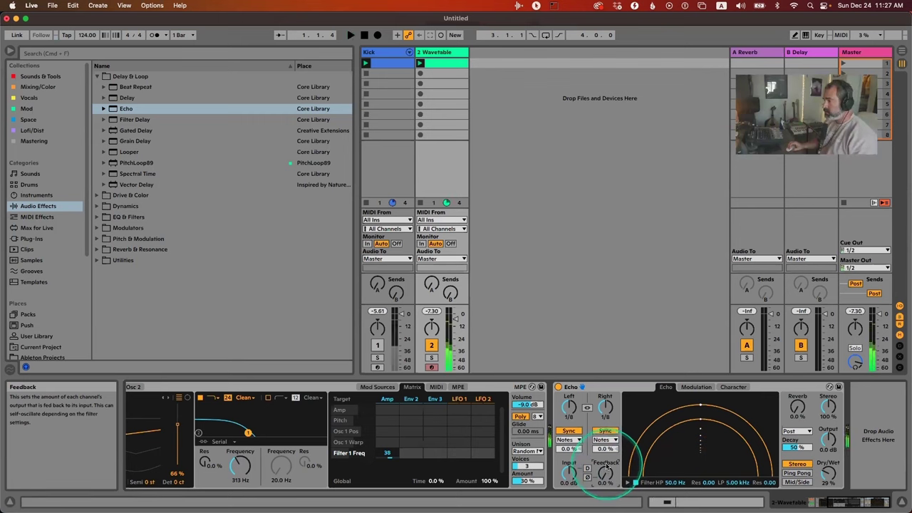
pyautogui.moveTo(604, 473); pyautogui.dragTo(605, 468)
pyautogui.press('space')
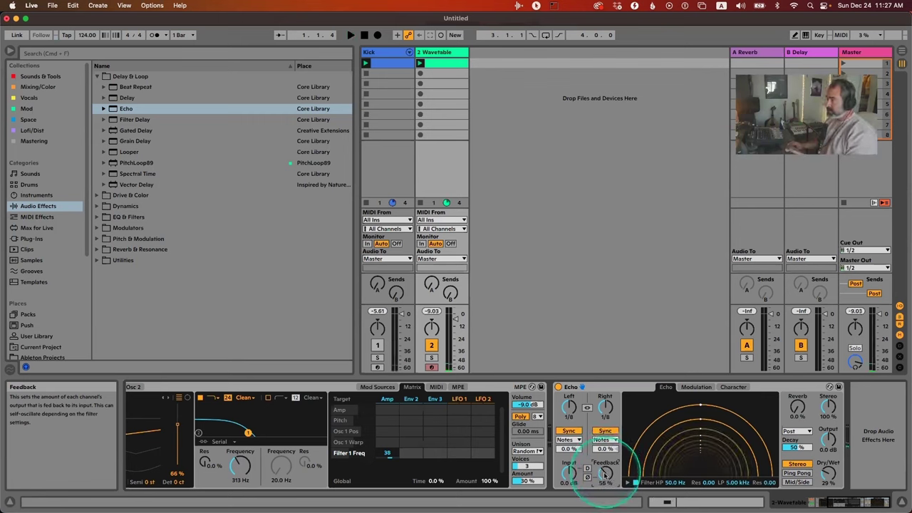
# Push Echo's feedback to 117% to hear the self-oscillation, and reduce it to 13%.
pyautogui.moveTo(604, 474); pyautogui.dragTo(606, 475)
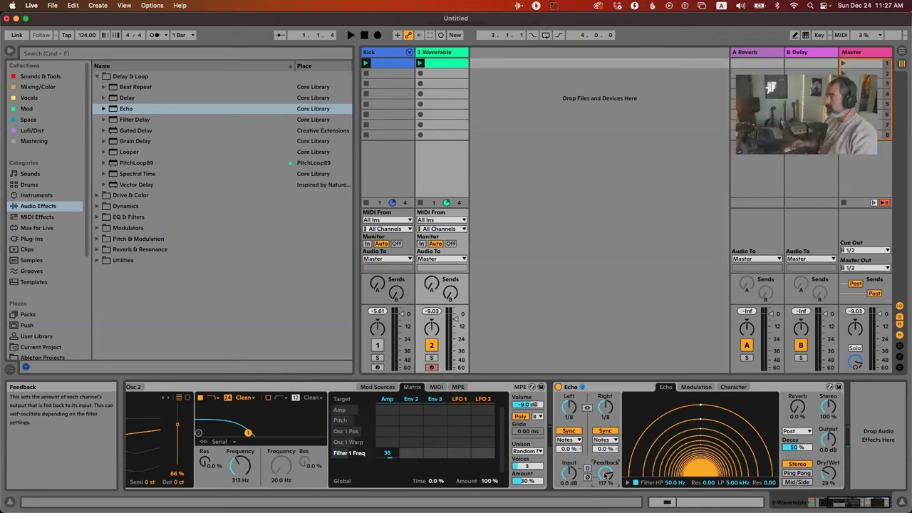
pyautogui.click(739, 461)
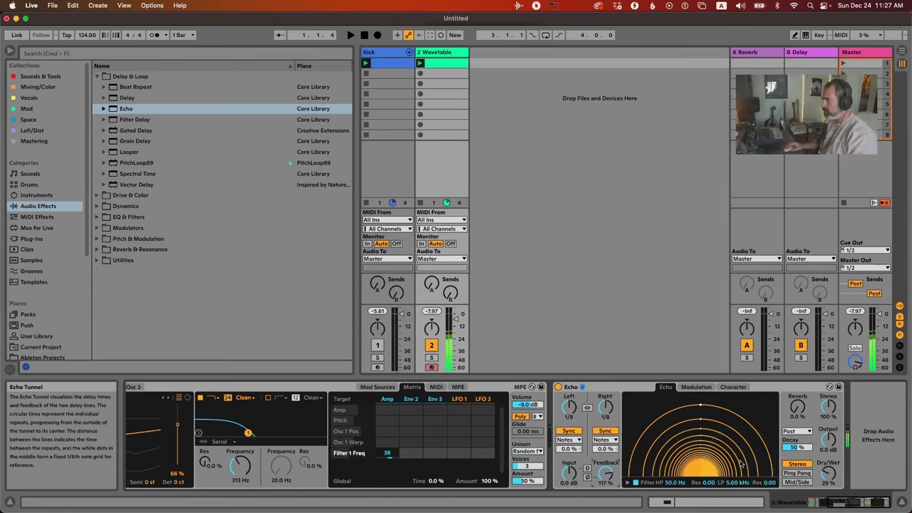
pyautogui.click(669, 426)
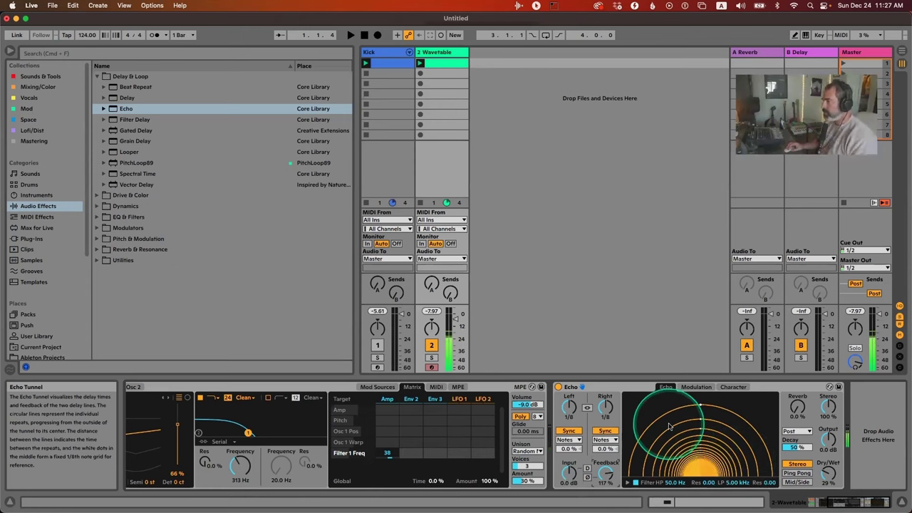
pyautogui.click(606, 473)
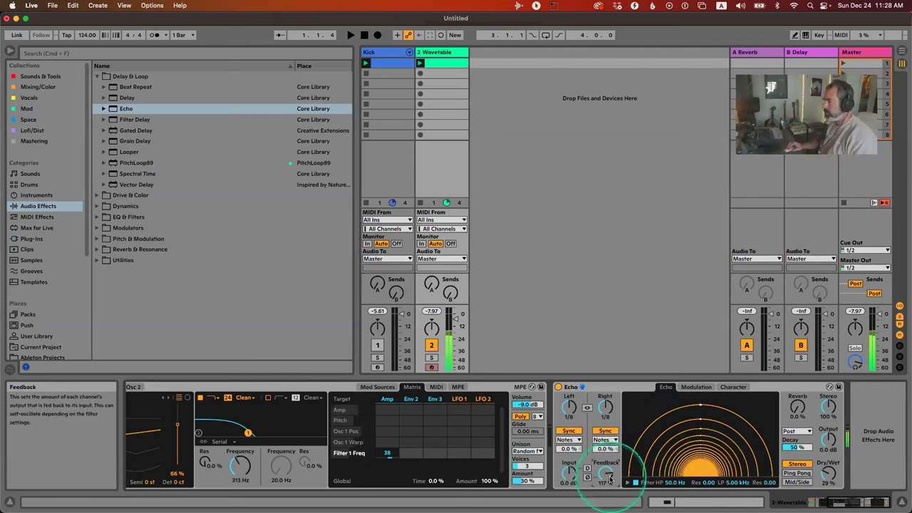
pyautogui.moveTo(606, 474); pyautogui.dragTo(605, 482)
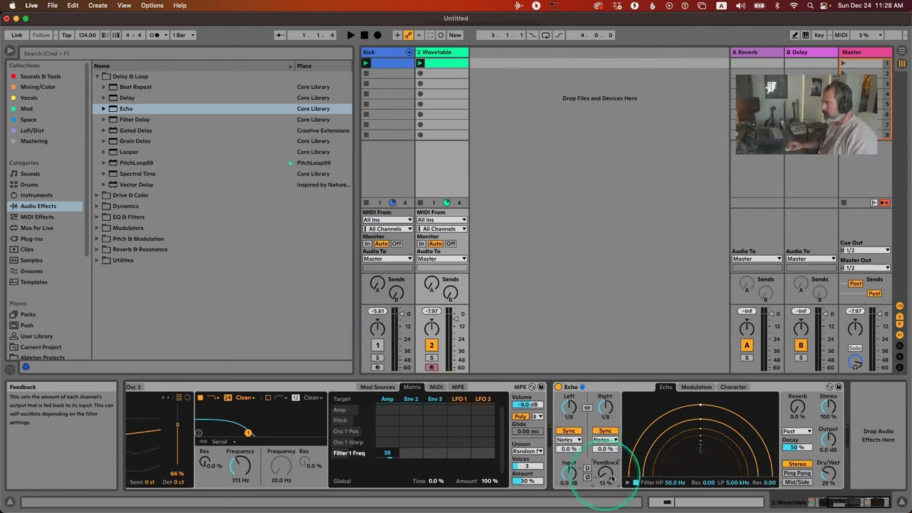
# Raise Echo's Dry/Wet to its maximum and switch off its filter.
pyautogui.hscroll(-3, 594, 408)
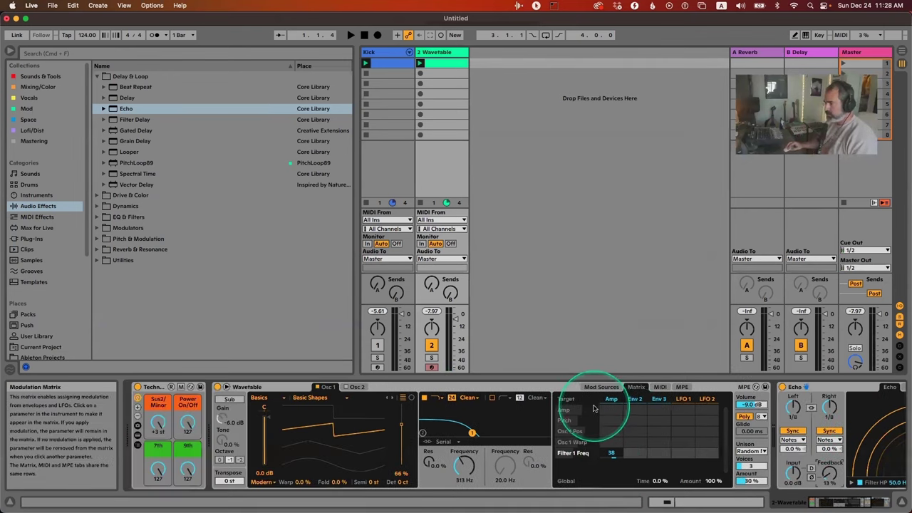
pyautogui.hscroll(3, 723, 401)
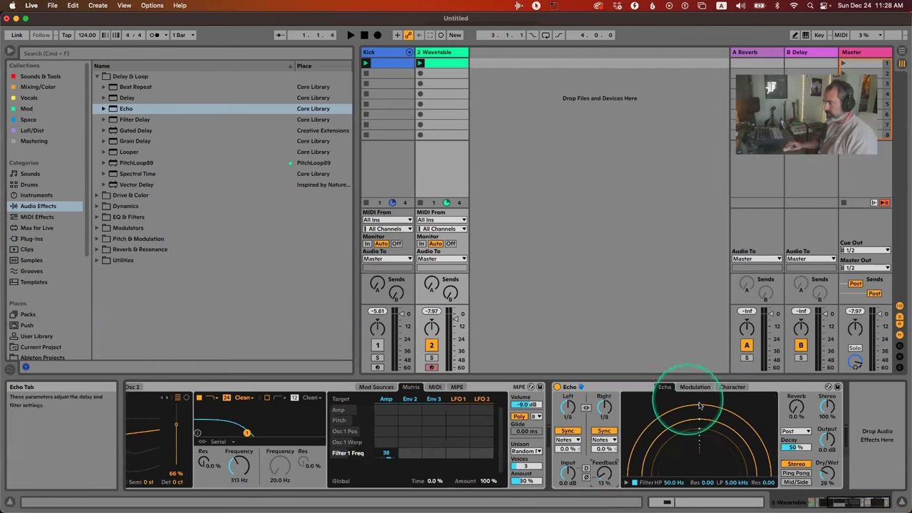
pyautogui.moveTo(827, 480); pyautogui.dragTo(827, 477)
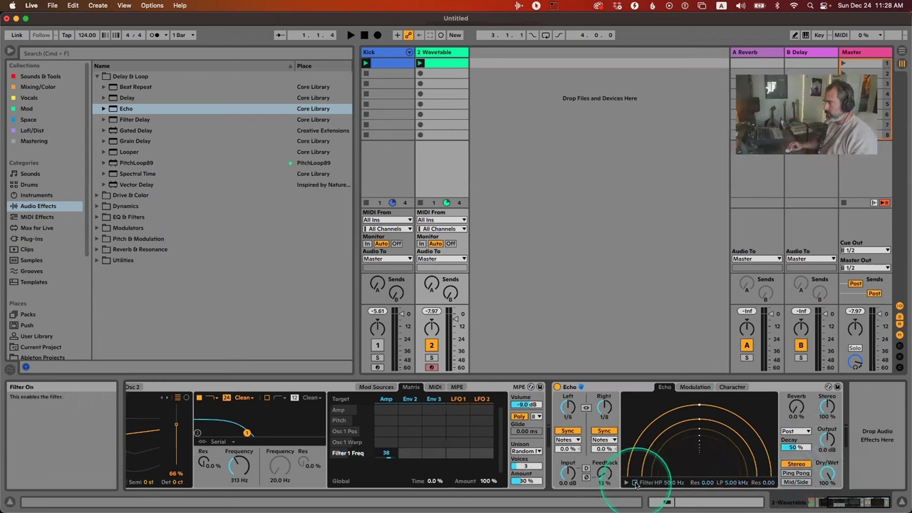
# Set Echo's right delay division to 1 and relink the left and right channels.
pyautogui.moveTo(605, 408); pyautogui.dragTo(604, 385)
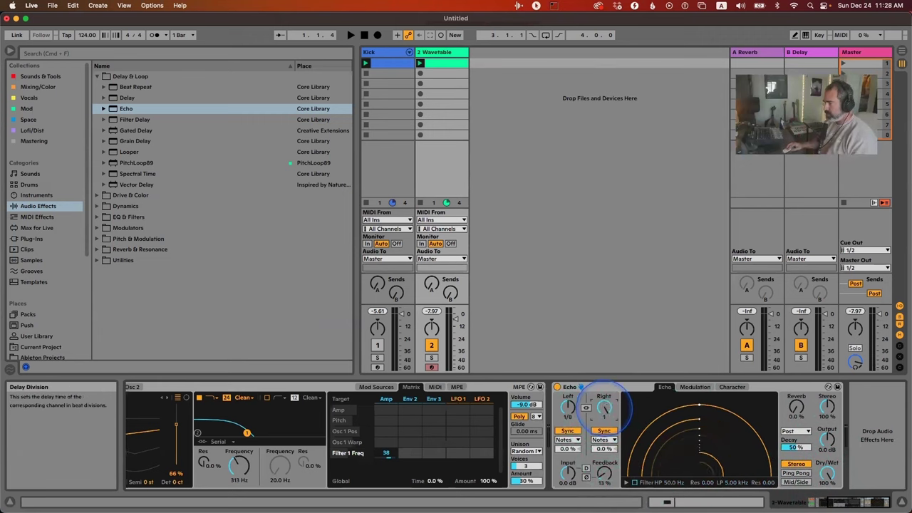
pyautogui.click(586, 408)
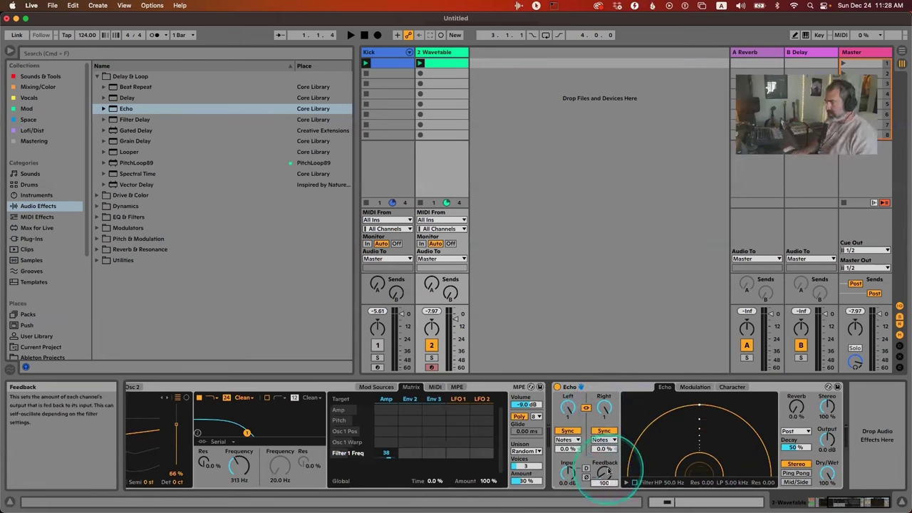
# Set Echo's feedback to 100% and play the chord to hear the endless repeats.
pyautogui.moveTo(608, 472); pyautogui.dragTo(608, 472)
pyautogui.click(609, 394)
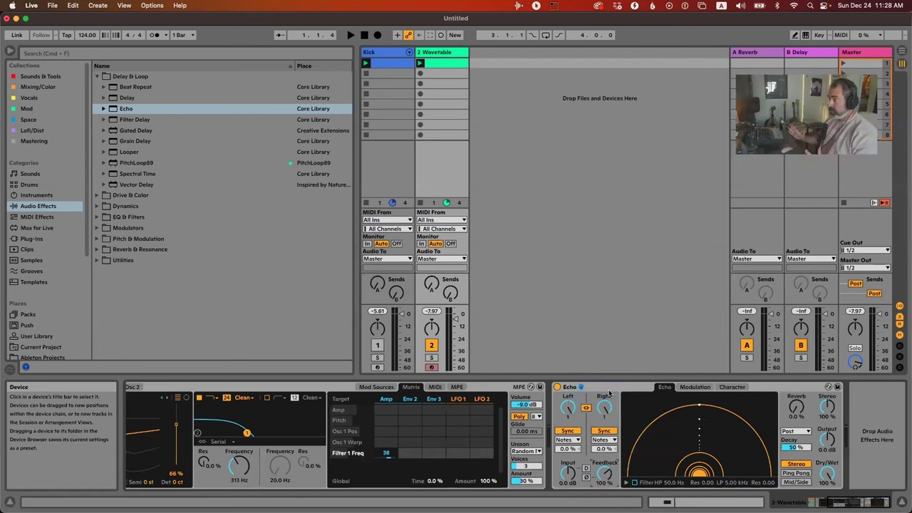
pyautogui.hscroll(-3, 547, 412)
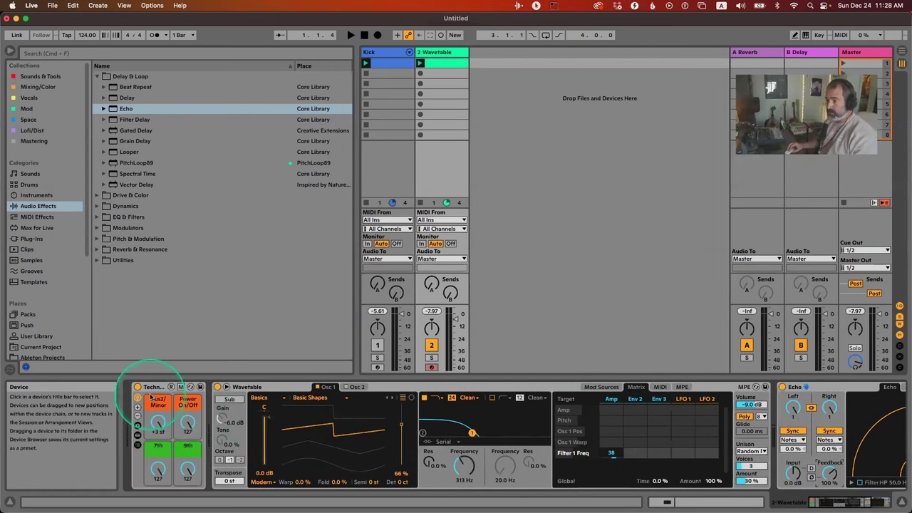
pyautogui.hscroll(3, 336, 400)
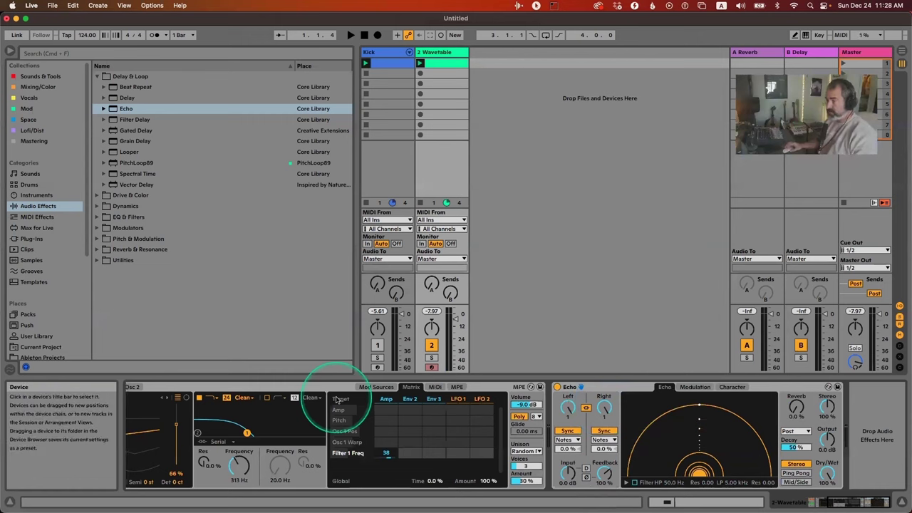
pyautogui.click(597, 388)
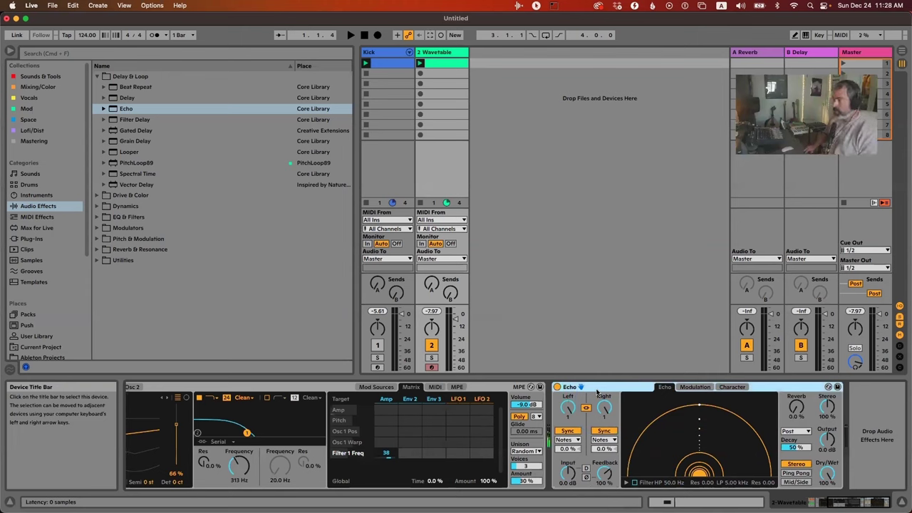
pyautogui.click(597, 391)
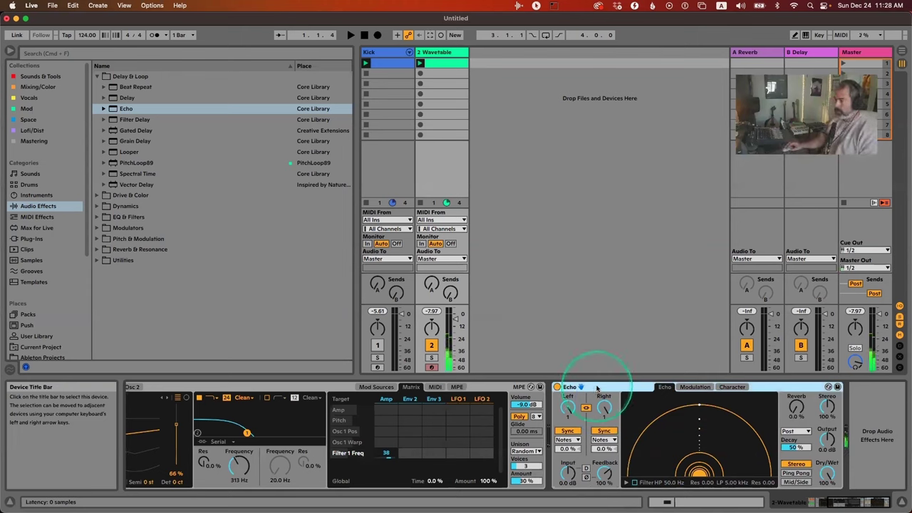
# Set Echo's Dry/Wet to 50%, and clear the repeats by dropping the feedback to 0% before restoring it to 100%.
pyautogui.moveTo(597, 388); pyautogui.dragTo(590, 341)
pyautogui.click(824, 474)
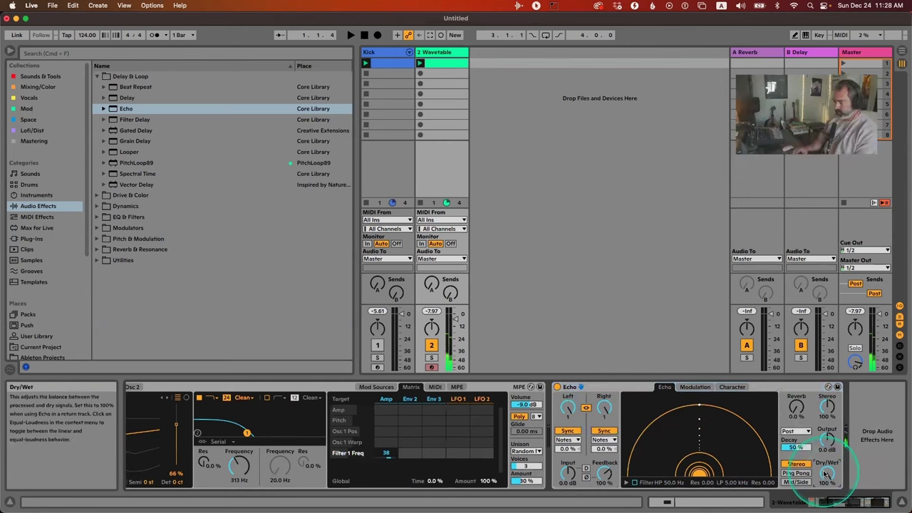
pyautogui.moveTo(605, 474); pyautogui.dragTo(605, 505)
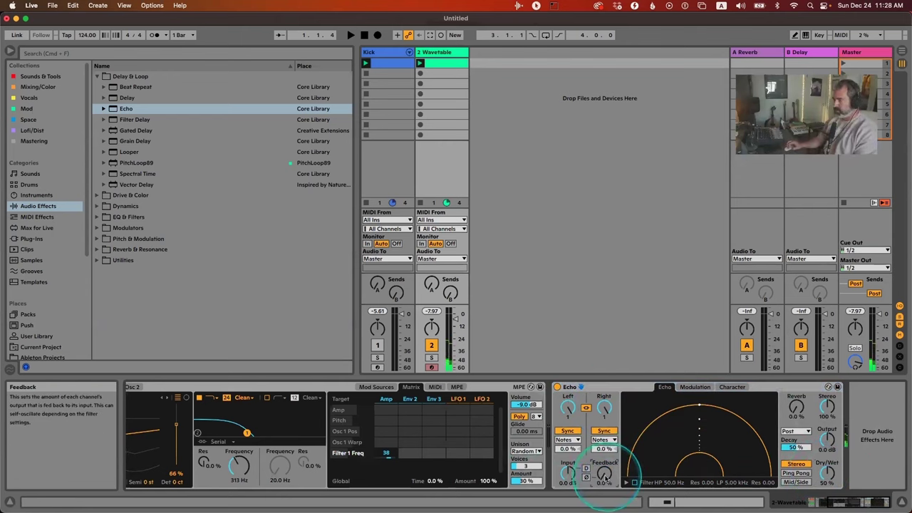
pyautogui.press('Return')
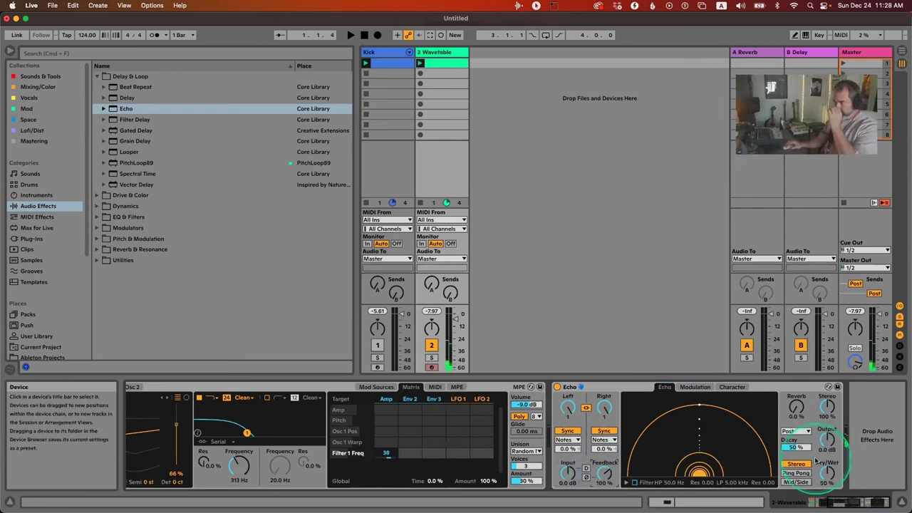
pyautogui.moveTo(607, 472)
pyautogui.mouseDown()
pyautogui.moveTo(606, 507)
pyautogui.moveTo(607, 473)
pyautogui.mouseUp()
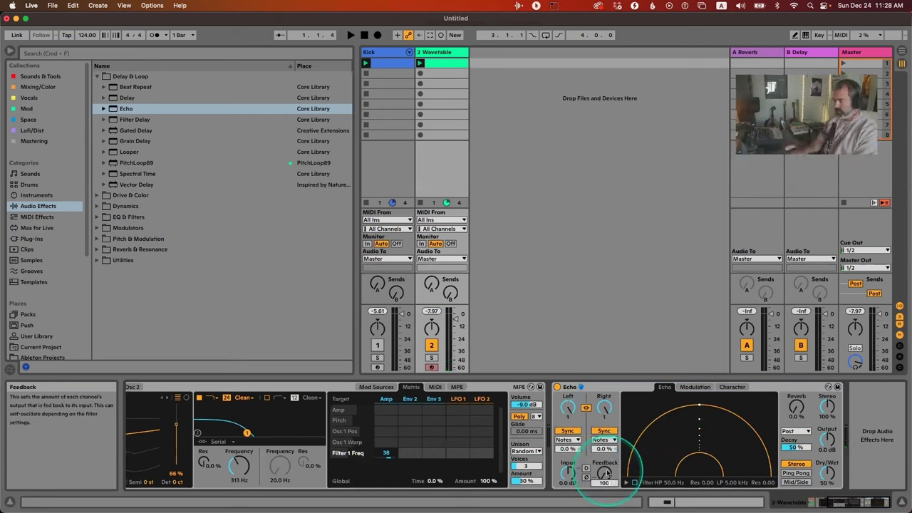
pyautogui.press('Return')
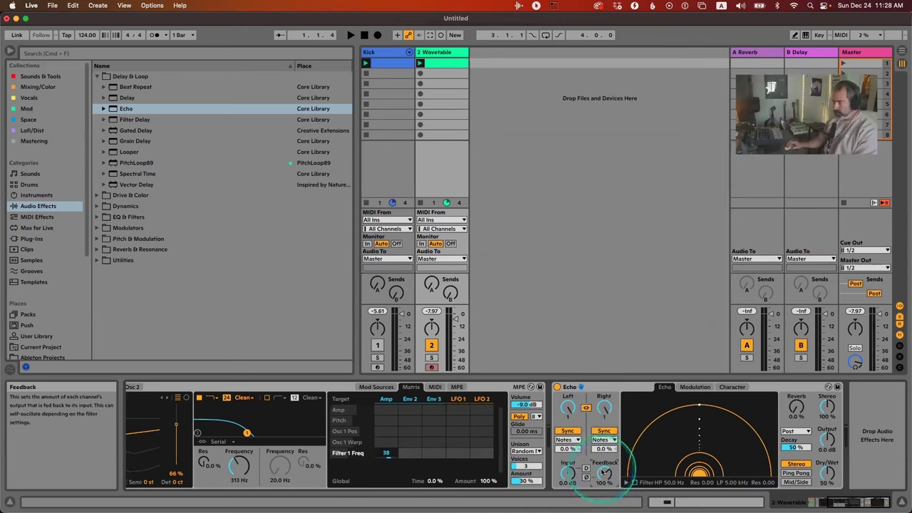
# Raise Echo's reverb amount to 29% while the chord keeps repeating.
pyautogui.click(604, 406)
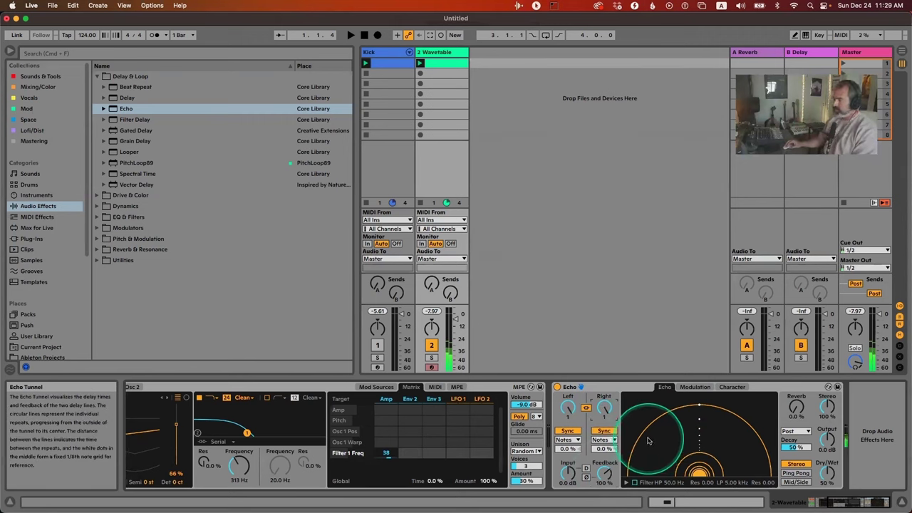
pyautogui.moveTo(797, 410); pyautogui.dragTo(797, 405)
pyautogui.click(604, 408)
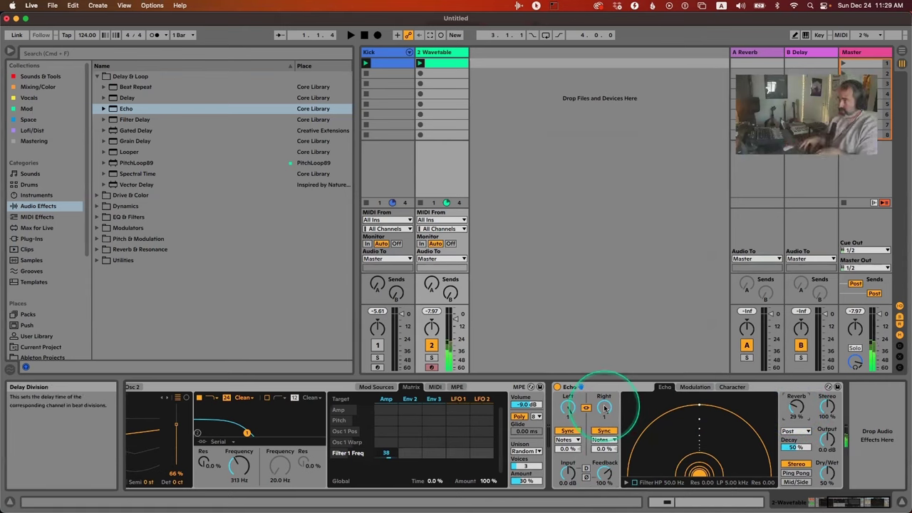
pyautogui.click(604, 408)
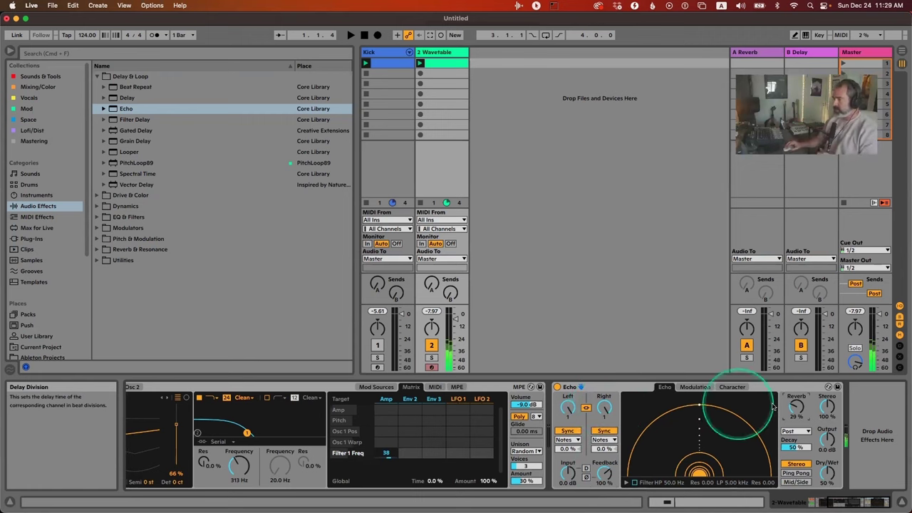
pyautogui.click(828, 482)
pyautogui.click(452, 321)
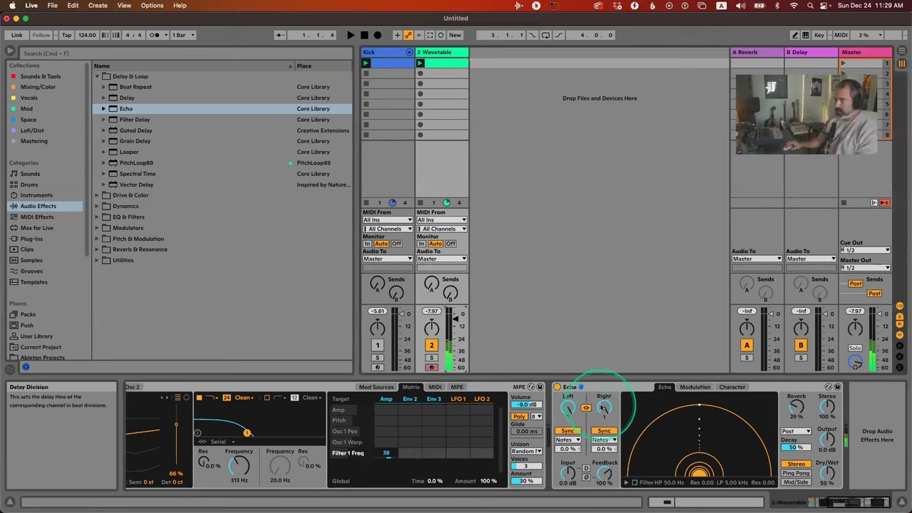
# Bring Echo's feedback down to 0% to stop the repeating chord.
pyautogui.moveTo(601, 406); pyautogui.dragTo(607, 421)
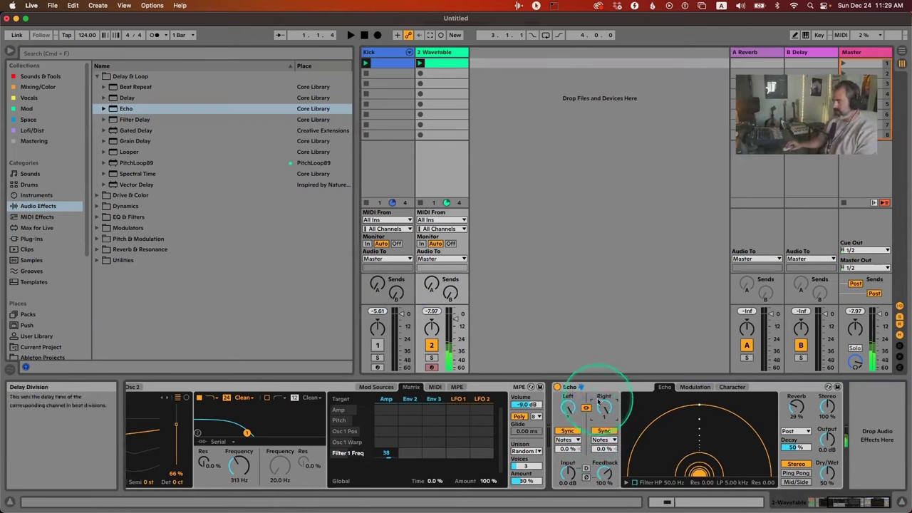
pyautogui.moveTo(602, 472); pyautogui.dragTo(604, 478)
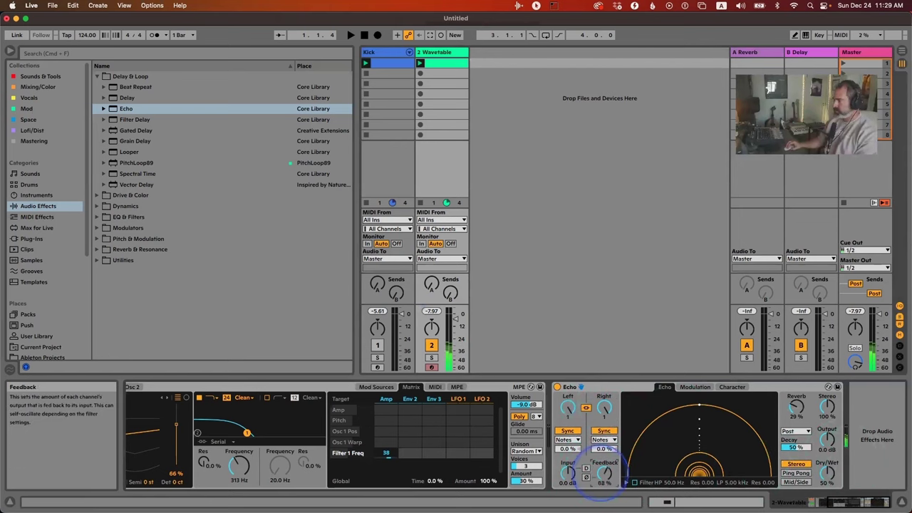
pyautogui.hscroll(-3, 596, 462)
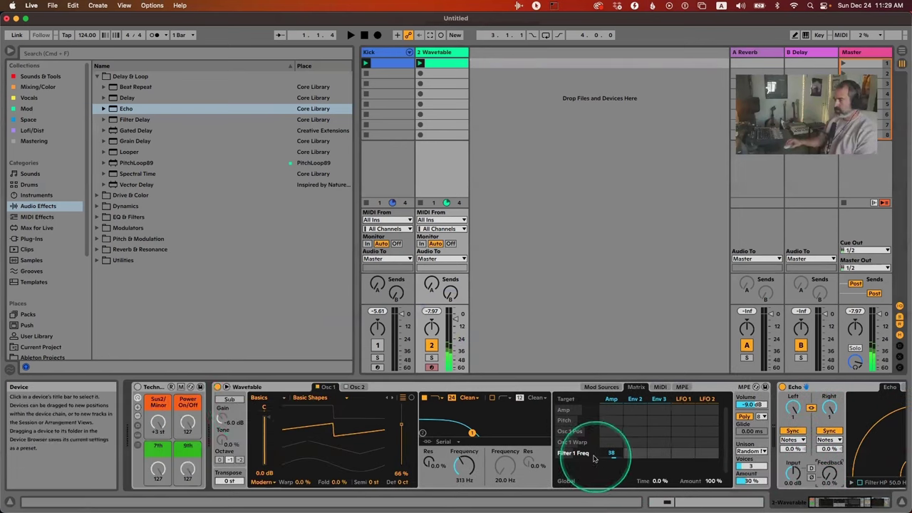
pyautogui.hscroll(5, 525, 421)
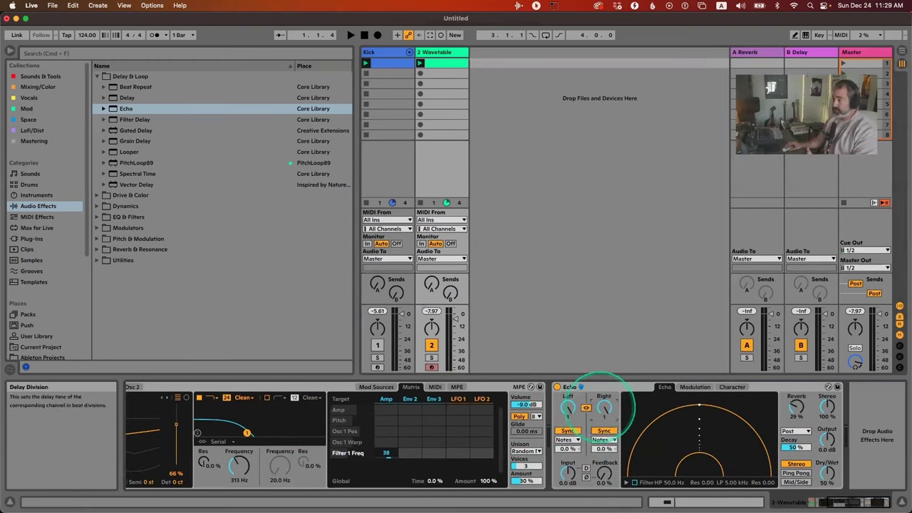
# Set Echo's linked delay divisions to 1/8, play the chord, and raise the feedback to 76%.
pyautogui.click(601, 408)
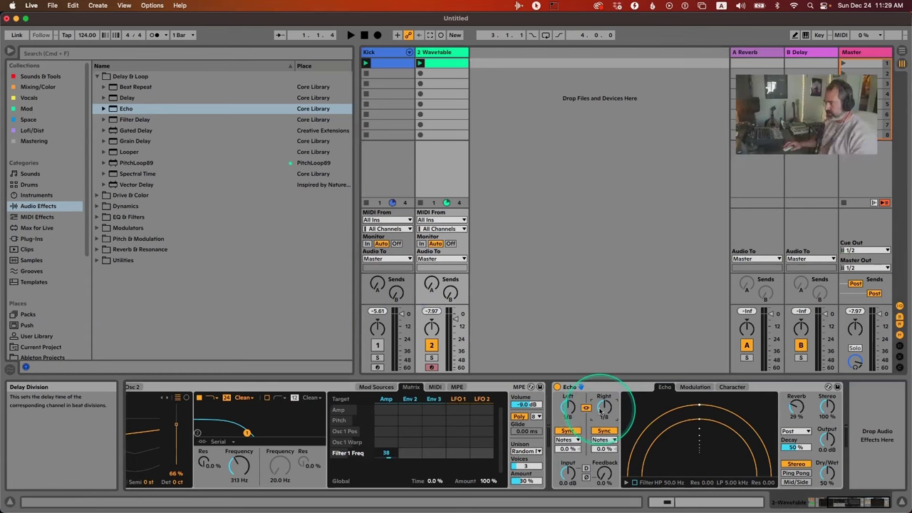
pyautogui.click(604, 450)
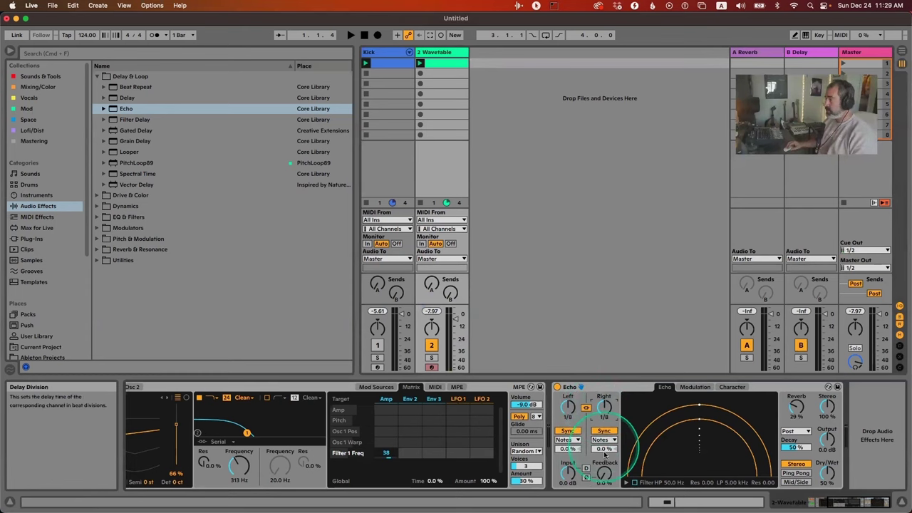
pyautogui.click(604, 473)
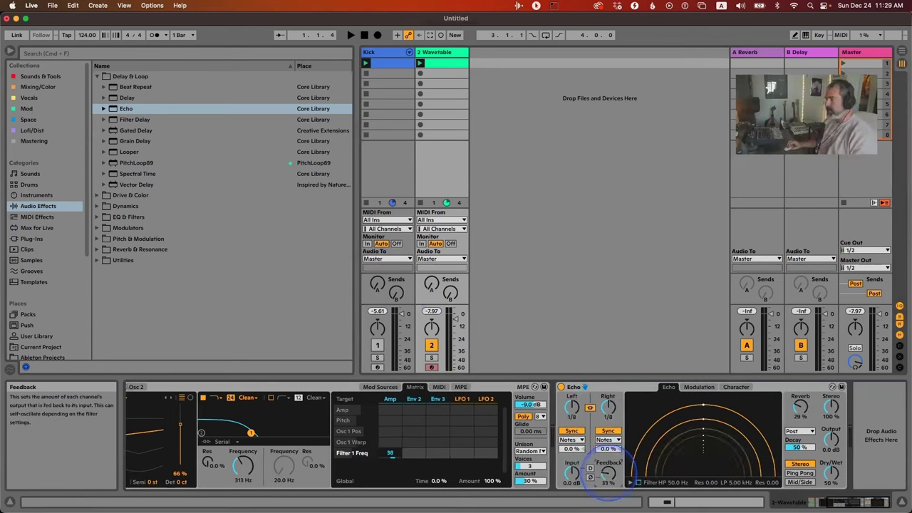
pyautogui.moveTo(606, 474); pyautogui.dragTo(606, 449)
pyautogui.click(609, 473)
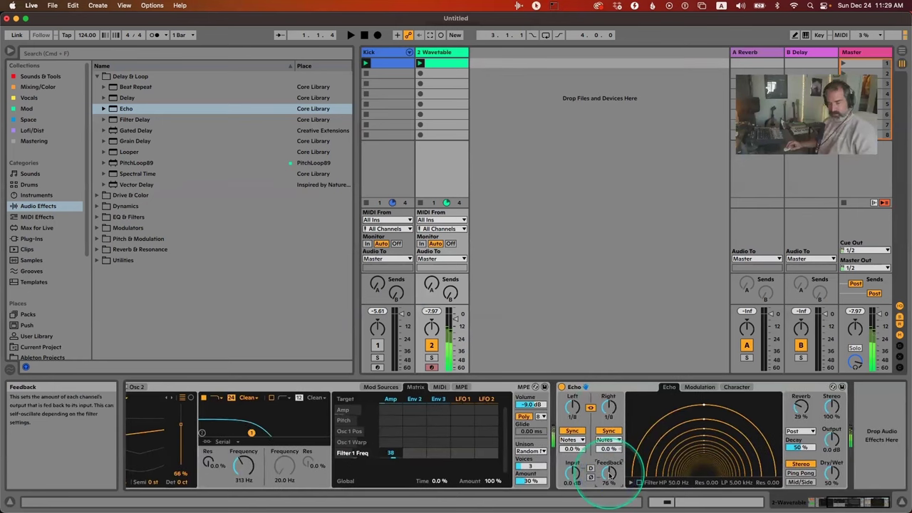
# Delete the adjusted Echo from the Wavetable track and load a fresh Echo with default settings in its place.
pyautogui.click(576, 259)
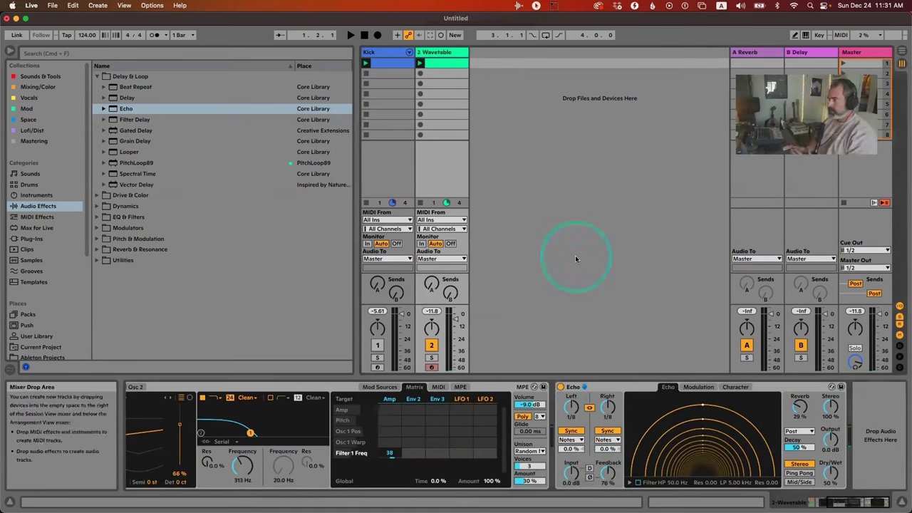
pyautogui.click(601, 386)
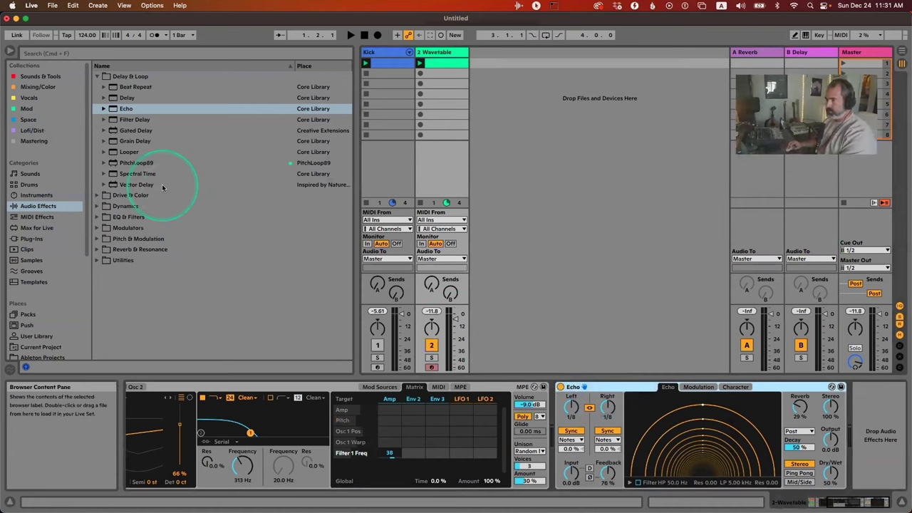
pyautogui.press('BackSpace')
pyautogui.moveTo(122, 110); pyautogui.dragTo(776, 493)
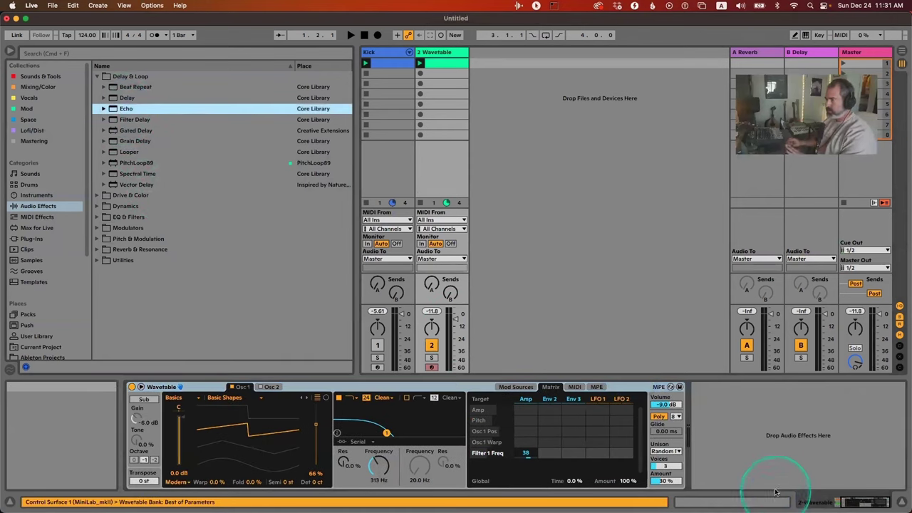
pyautogui.moveTo(122, 140); pyautogui.dragTo(757, 452)
pyautogui.click(673, 401)
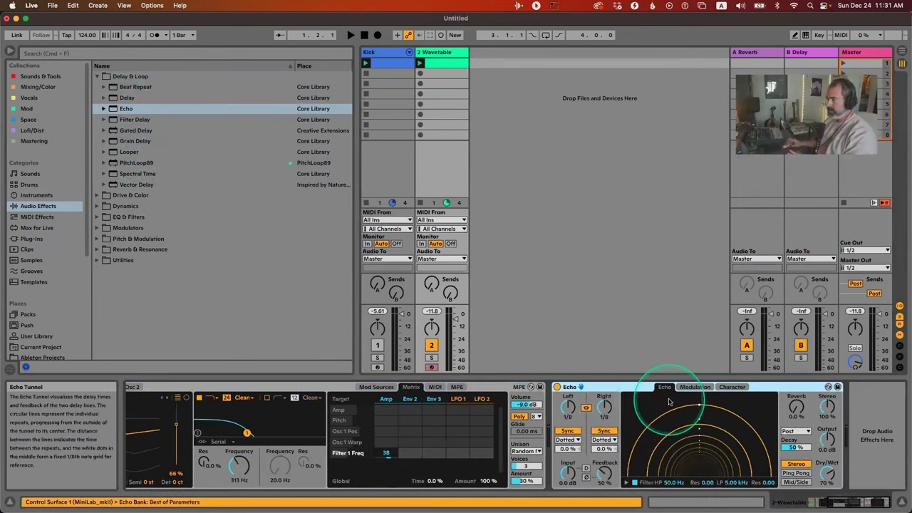
# Lower the new Echo's Dry/Wet to 41% and audition the chord against the kick.
pyautogui.click(828, 473)
pyautogui.moveTo(828, 473); pyautogui.dragTo(828, 471)
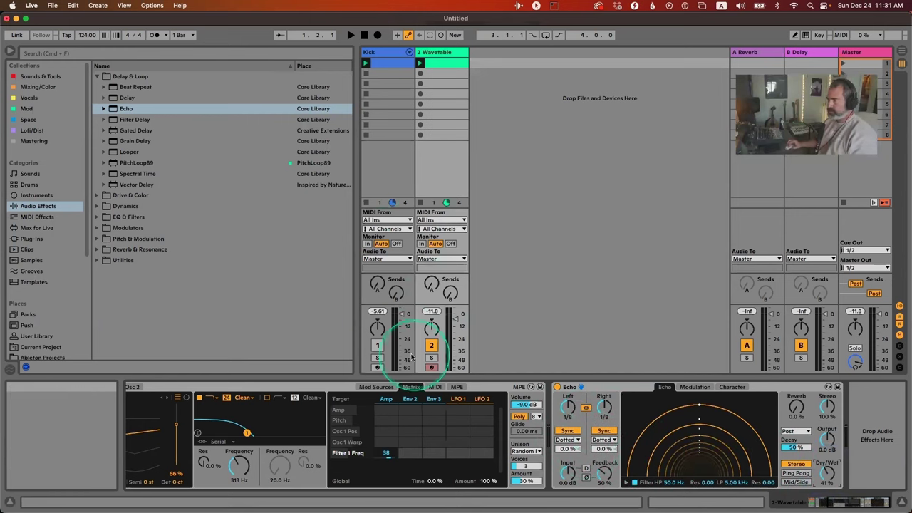
pyautogui.press('space')
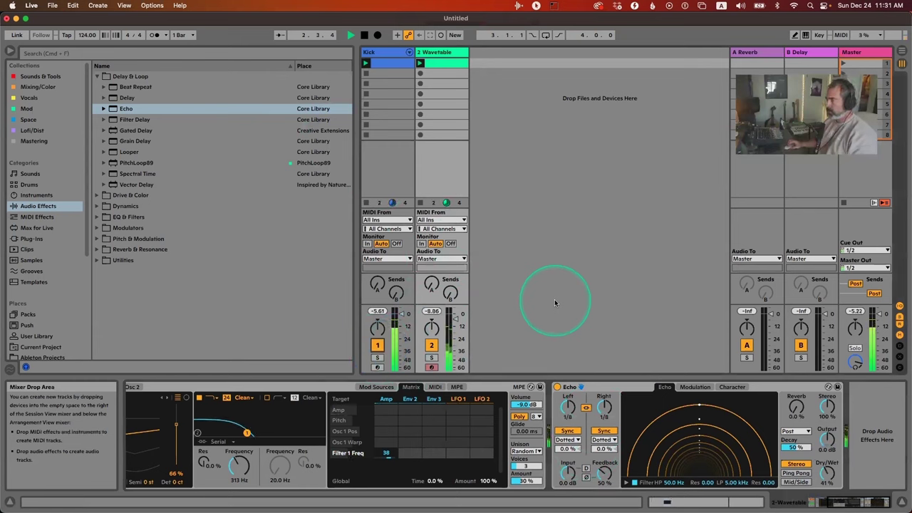
pyautogui.press('space')
# Change Echo's linked delay mode from Dotted to Notes and audition the clips again.
pyautogui.click(605, 440)
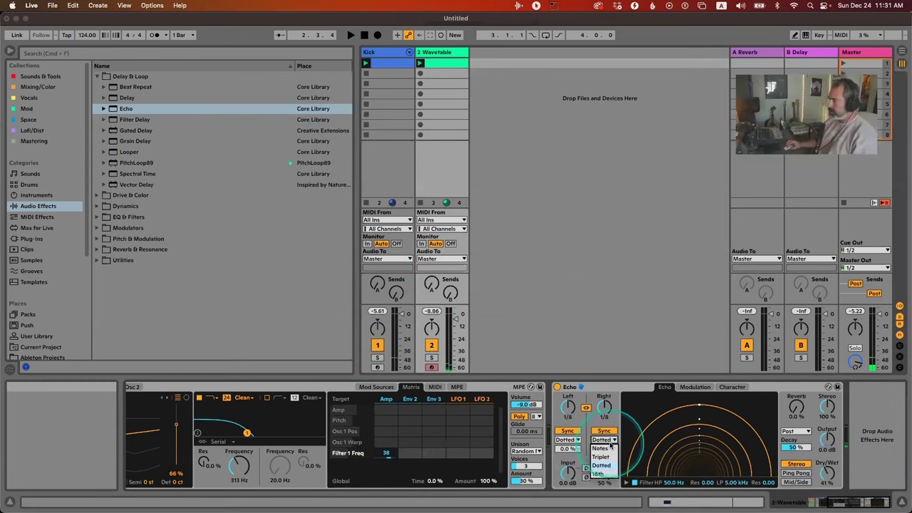
pyautogui.click(607, 449)
pyautogui.press('space')
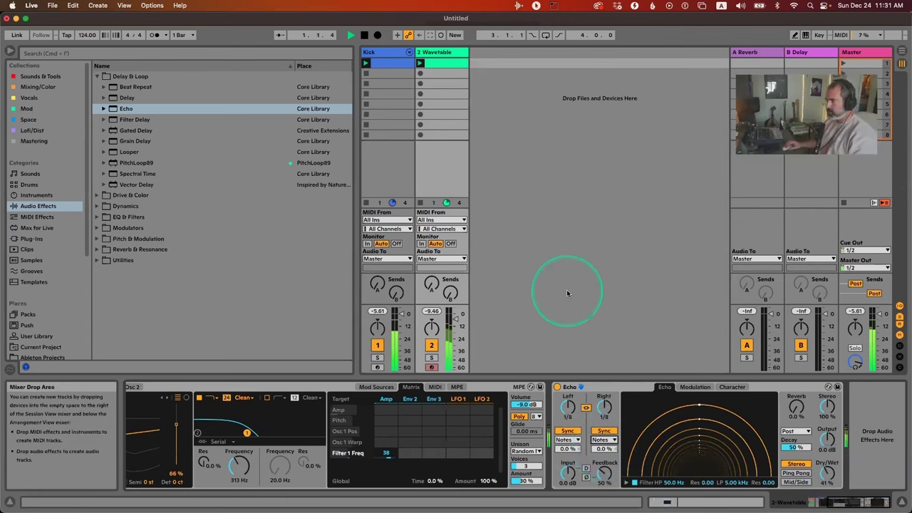
pyautogui.press('space')
# Raise Echo's feedback to 68% and audition the chord with the kick.
pyautogui.moveTo(604, 476); pyautogui.dragTo(604, 467)
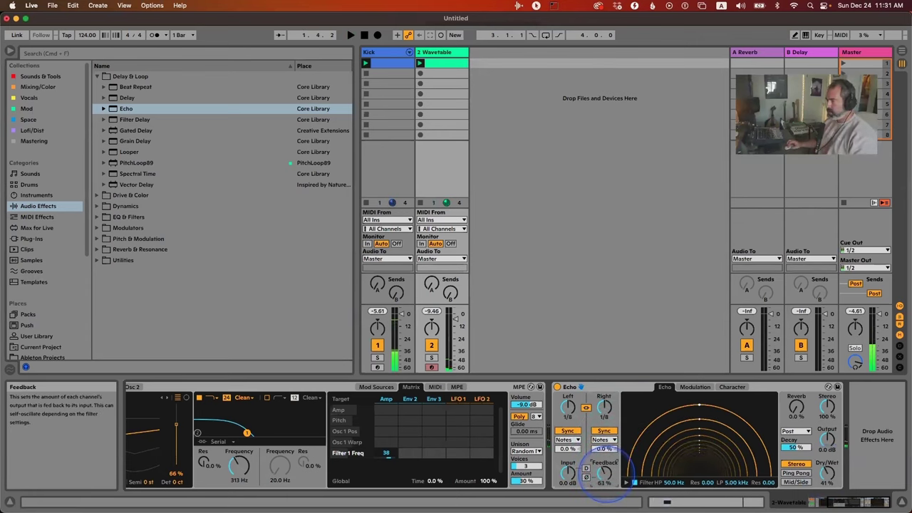
pyautogui.press('space')
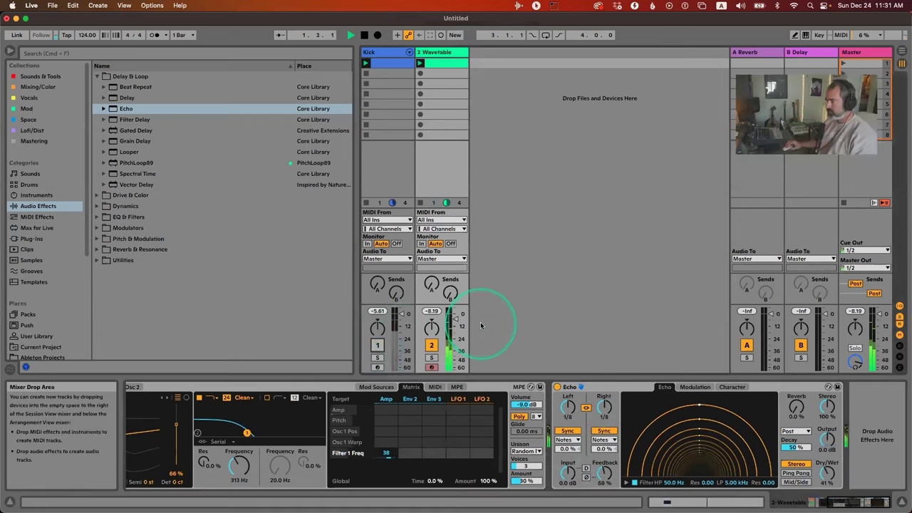
pyautogui.press('space')
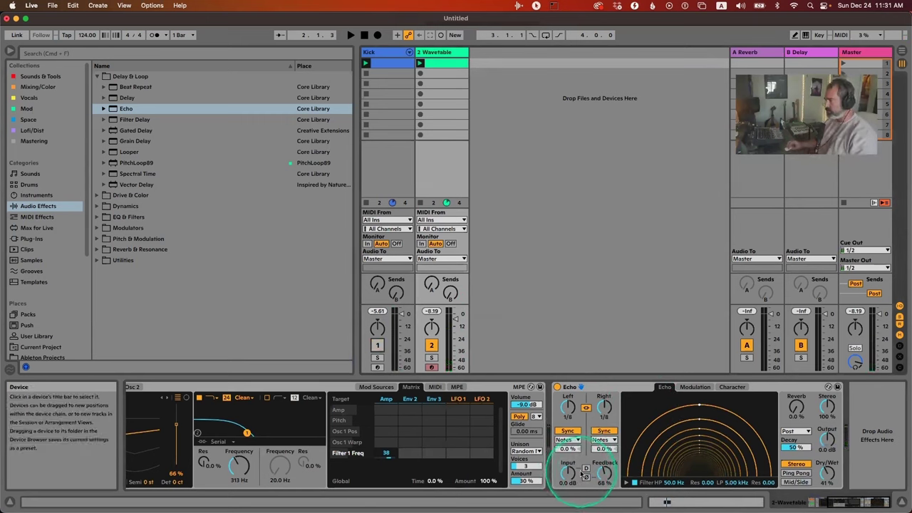
# Reveal Echo's filter curve, narrow it to about 812 Hz high-pass and 4.59 kHz low-pass, and raise the feedback to 83%.
pyautogui.click(626, 482)
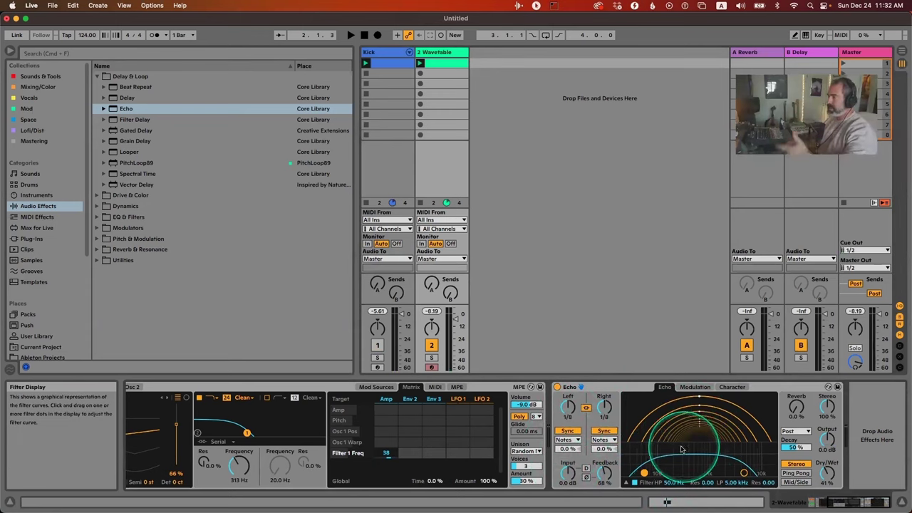
pyautogui.moveTo(644, 473); pyautogui.dragTo(742, 468)
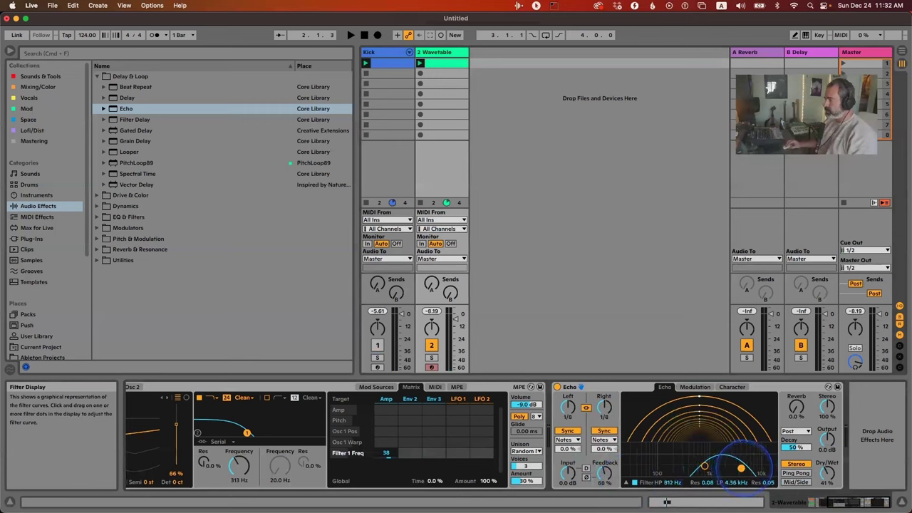
pyautogui.moveTo(603, 479); pyautogui.dragTo(603, 473)
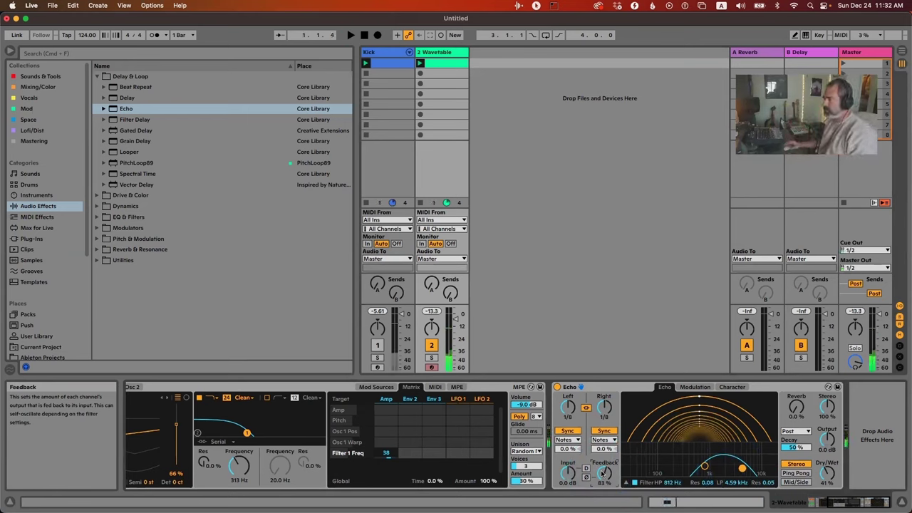
# Sweep Echo's filter cutoffs while auditioning the chord, settling on a 202 Hz high-pass and 5.67 kHz low-pass.
pyautogui.moveTo(704, 466); pyautogui.dragTo(684, 465)
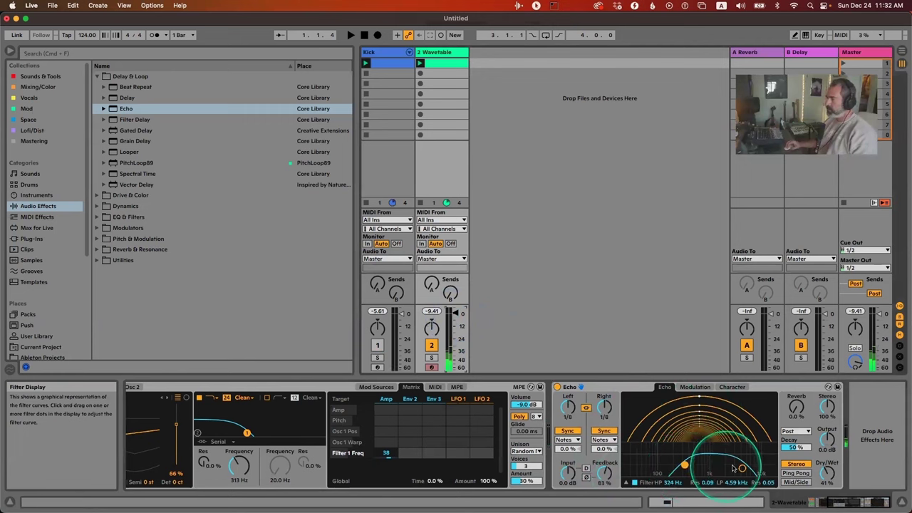
pyautogui.moveTo(743, 468); pyautogui.dragTo(724, 468)
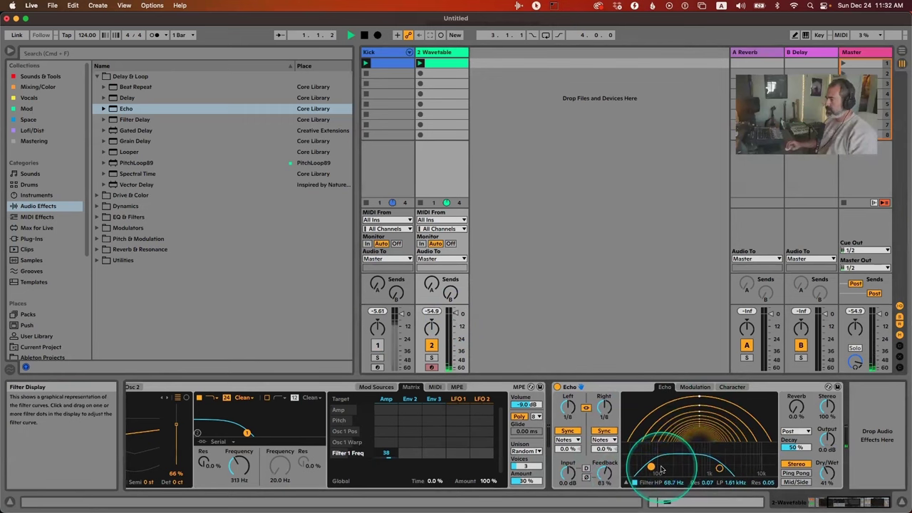
pyautogui.moveTo(650, 466); pyautogui.dragTo(747, 468)
pyautogui.click(718, 468)
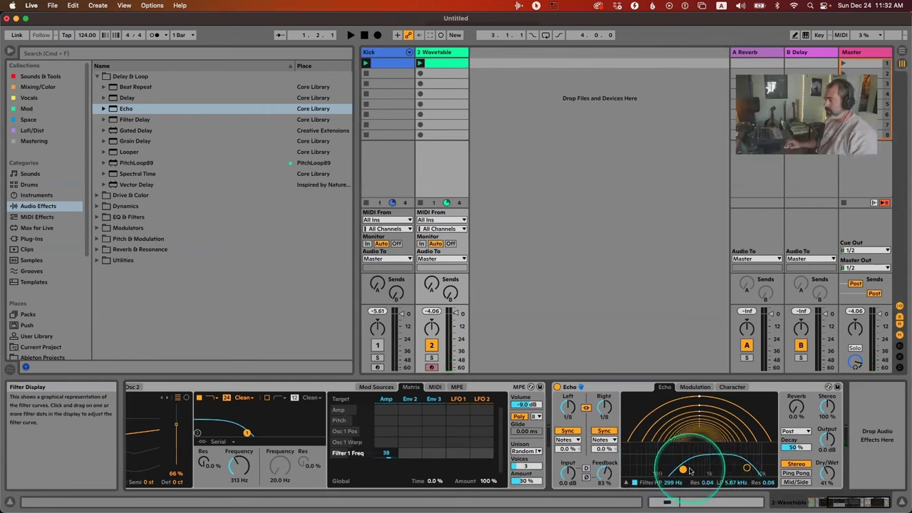
pyautogui.press('space')
pyautogui.moveTo(682, 469)
pyautogui.mouseDown()
pyautogui.moveTo(724, 467)
pyautogui.moveTo(675, 468)
pyautogui.mouseUp()
pyautogui.press('space')
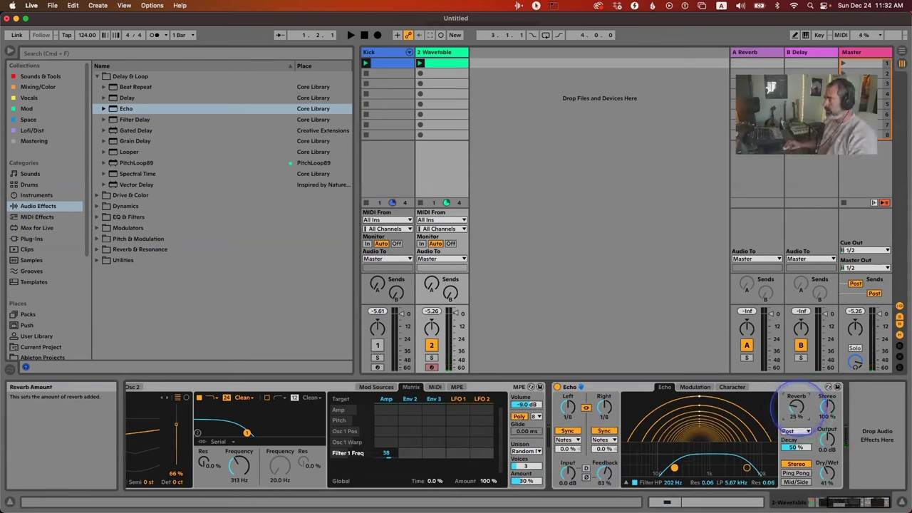
# Set Echo's reverb amount to 37% and audition the chord with and without the kick.
pyautogui.moveTo(797, 408); pyautogui.dragTo(797, 441)
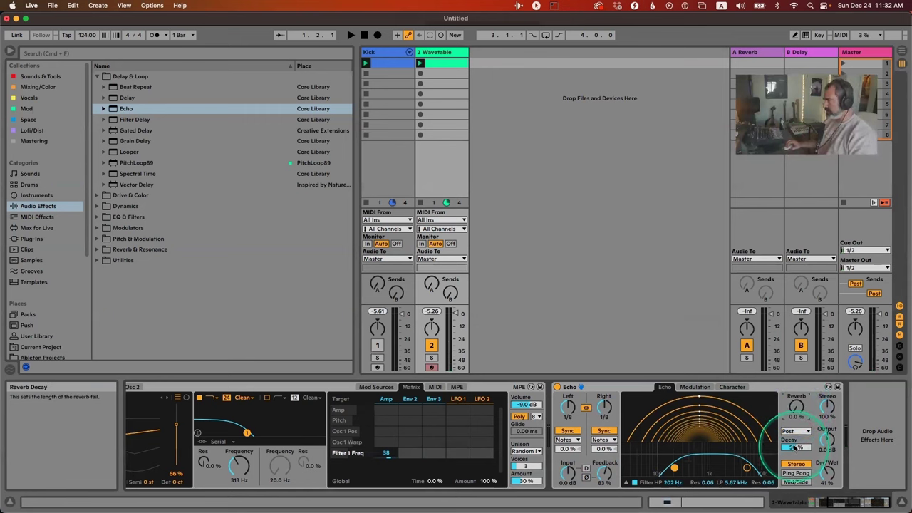
pyautogui.moveTo(795, 411); pyautogui.dragTo(796, 410)
pyautogui.press('space')
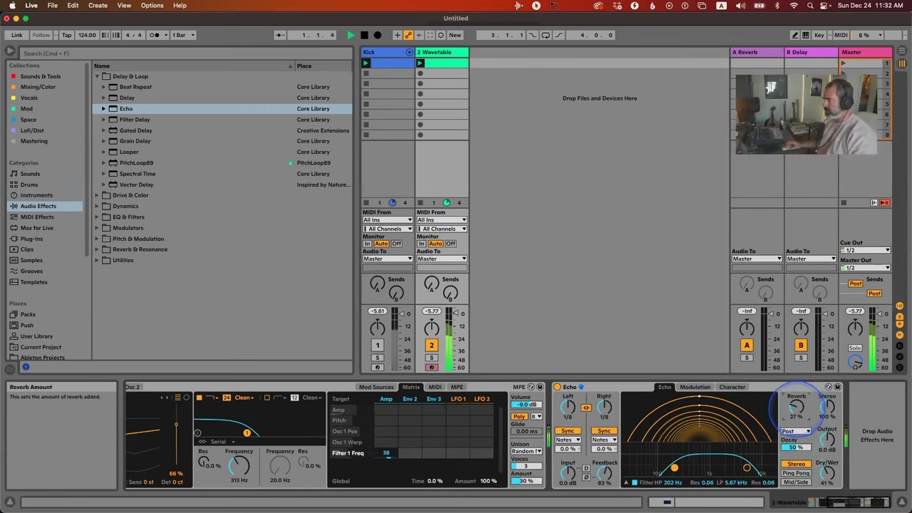
pyautogui.moveTo(797, 409); pyautogui.dragTo(798, 412)
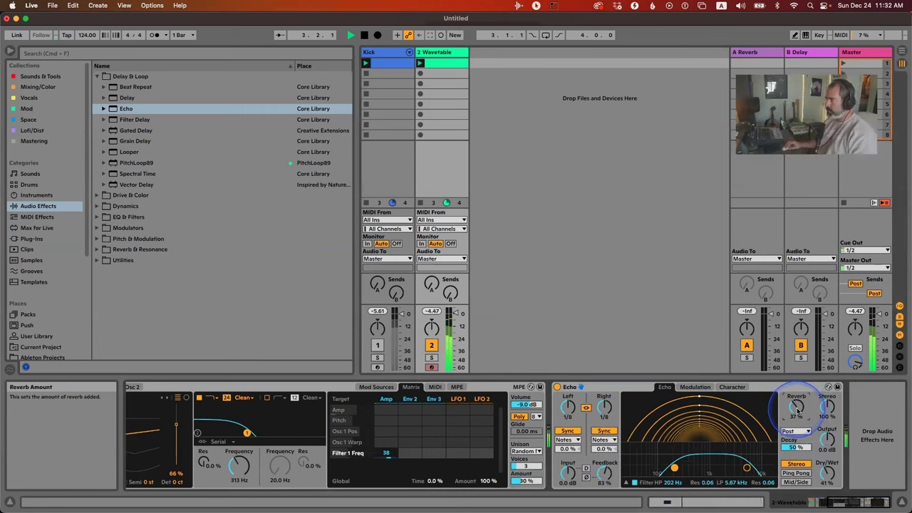
pyautogui.click(380, 347)
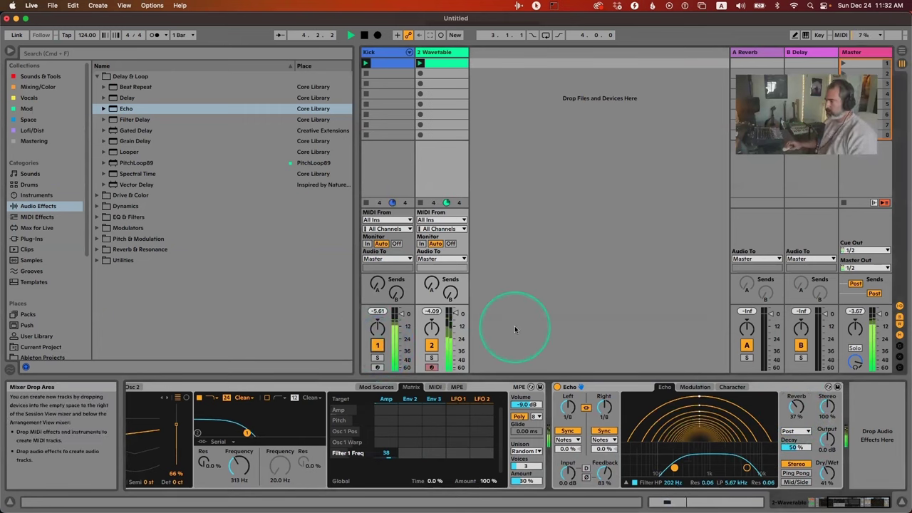
pyautogui.click(378, 345)
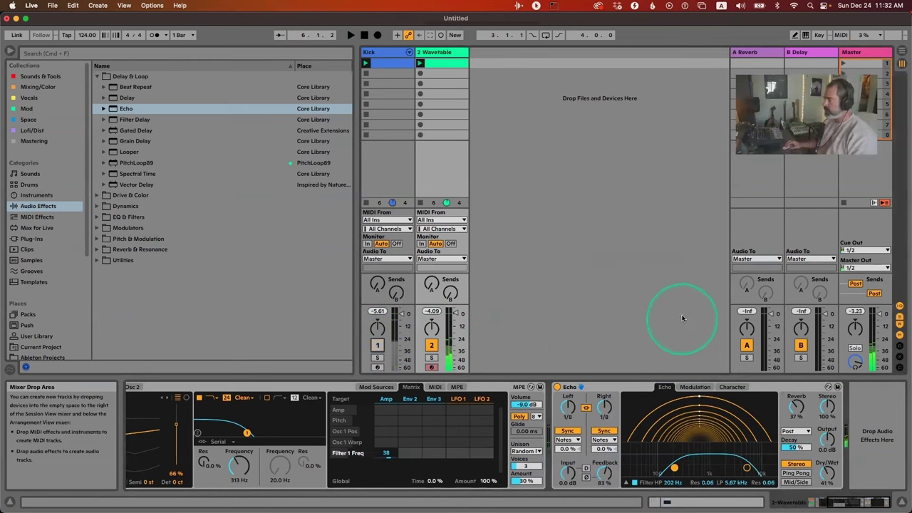
# Try Echo's reverb in the Feedback position, audition the chord, and return the reverb to Post.
pyautogui.click(800, 431)
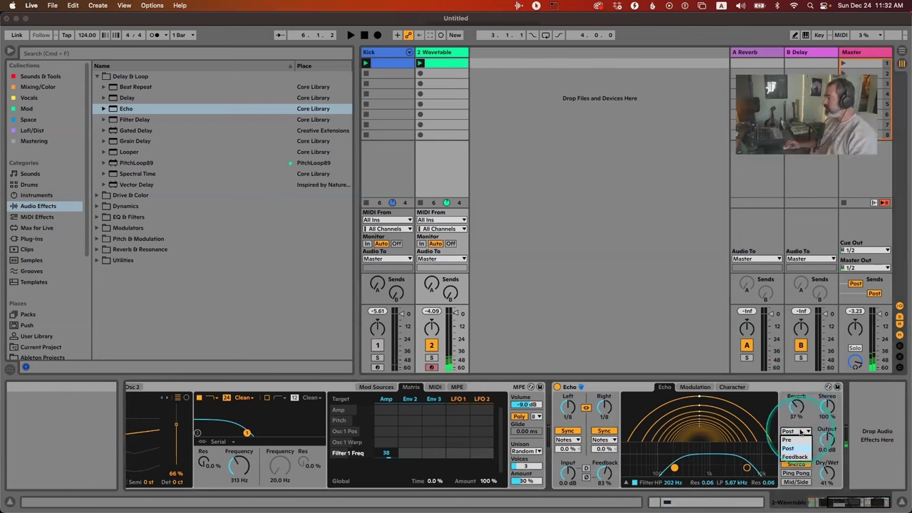
pyautogui.click(801, 457)
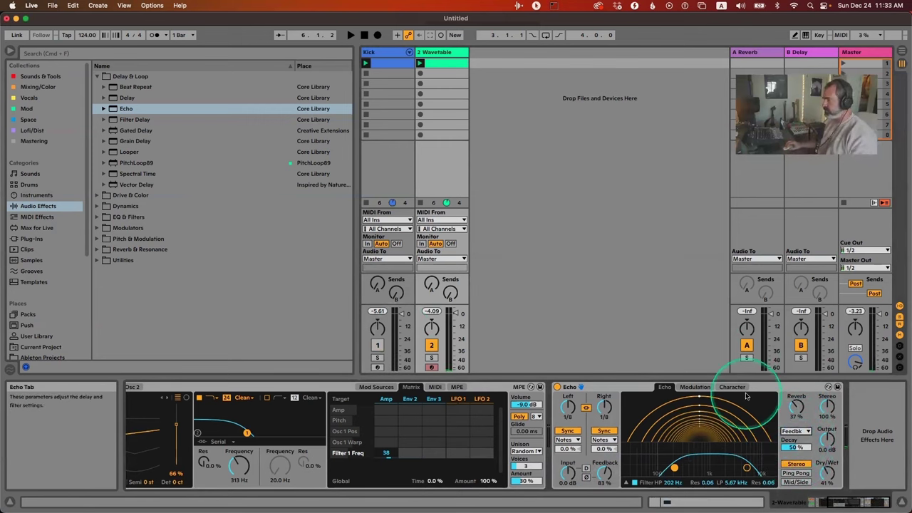
pyautogui.press('space')
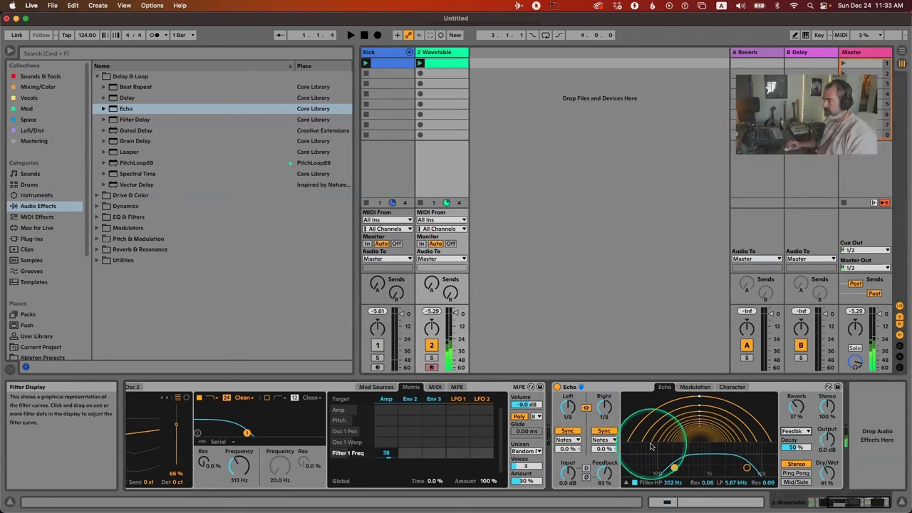
pyautogui.click(796, 431)
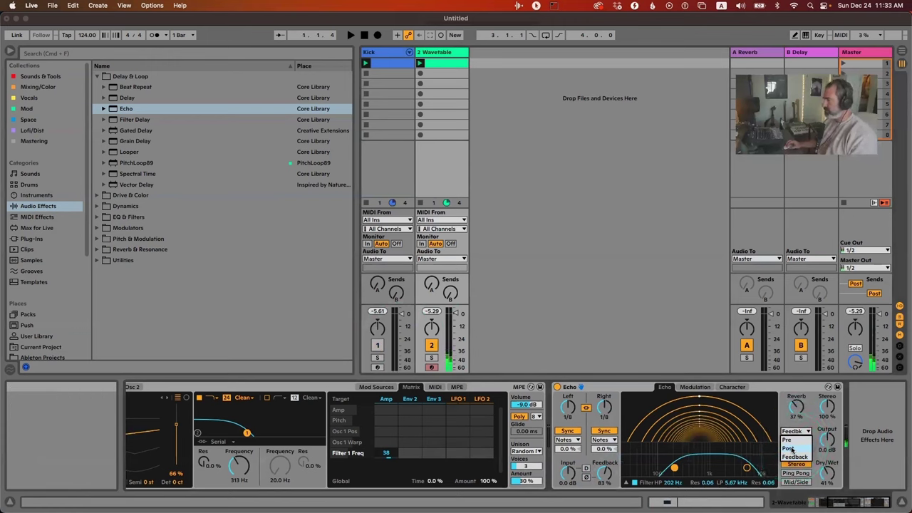
pyautogui.click(791, 449)
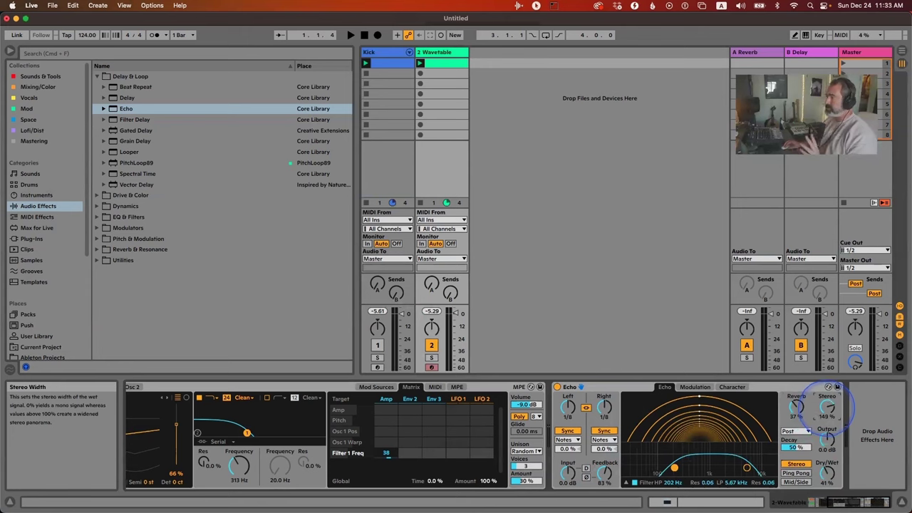
# Try Echo's stereo width at 149% and 94%, and restore it to 100%.
pyautogui.click(827, 410)
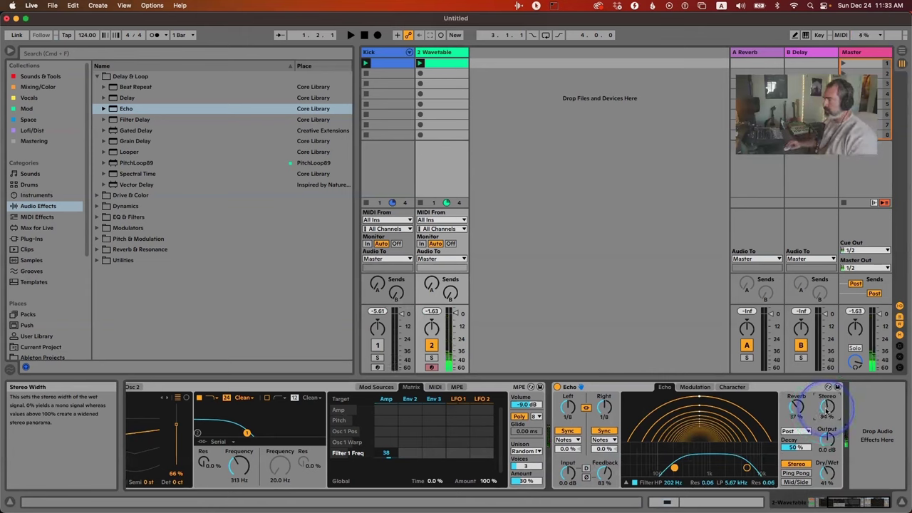
pyautogui.moveTo(826, 410); pyautogui.dragTo(826, 405)
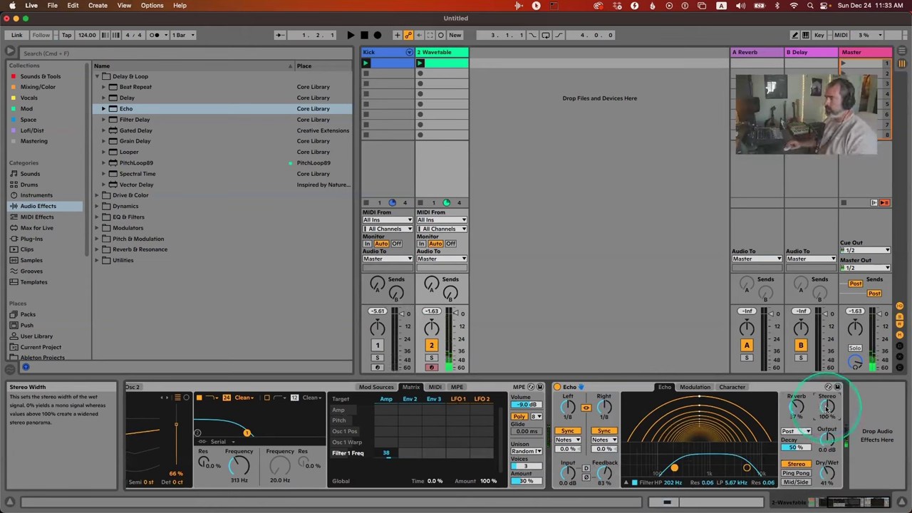
# Enable Clip Dry in Echo, raise the input gain to 12 dB, and lower the output gain to -6.6 dB.
pyautogui.click(586, 470)
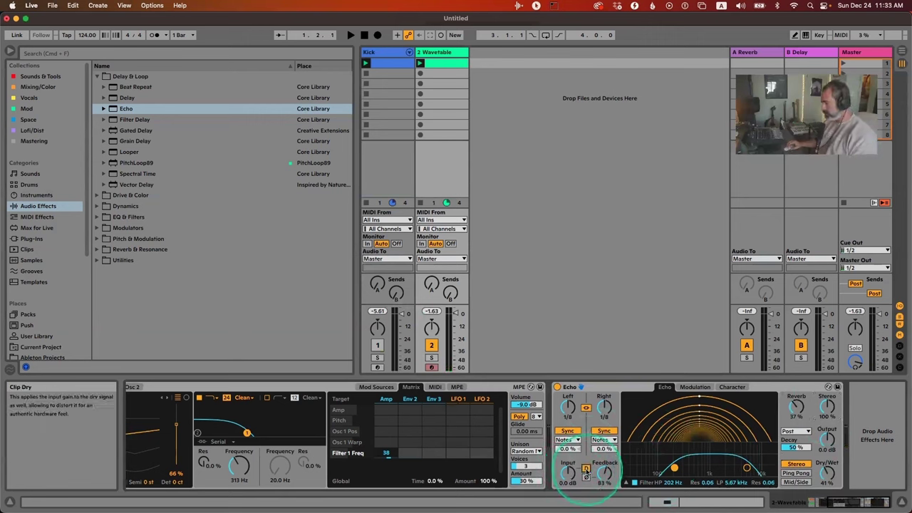
pyautogui.moveTo(568, 473); pyautogui.dragTo(570, 468)
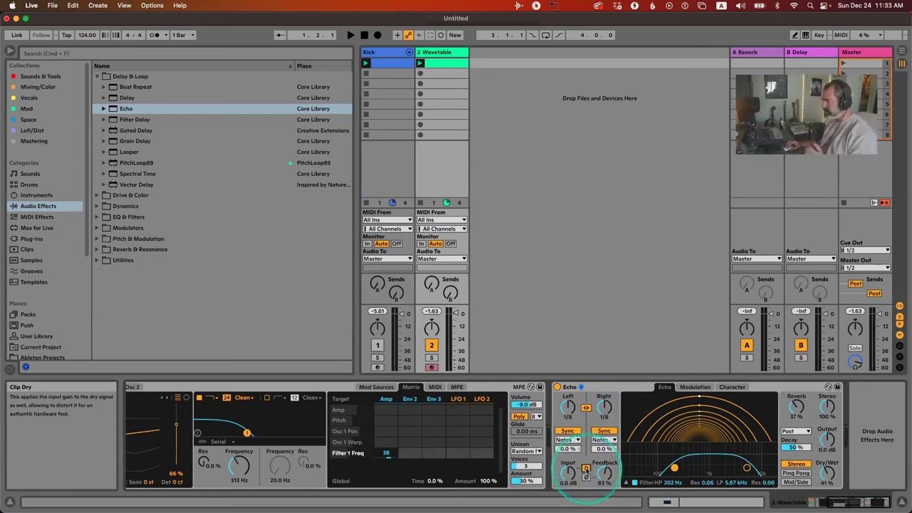
pyautogui.moveTo(568, 474); pyautogui.dragTo(568, 478)
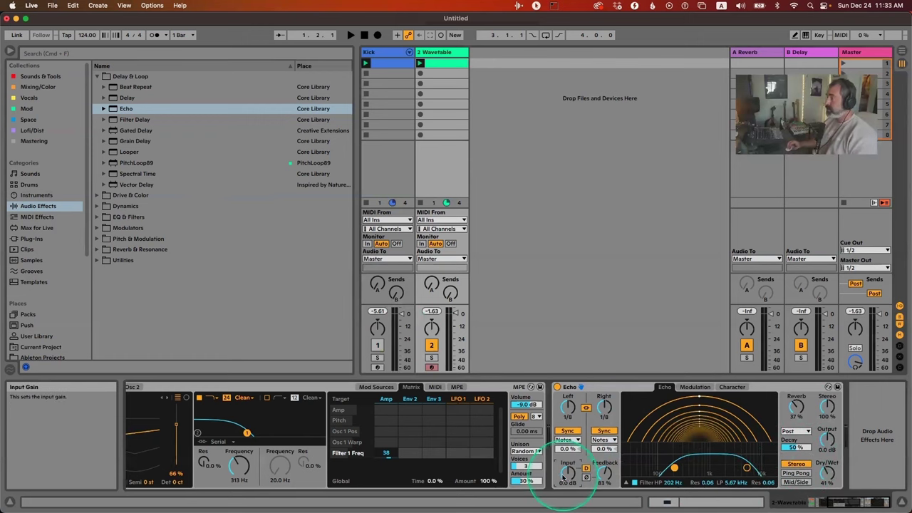
pyautogui.moveTo(566, 477); pyautogui.dragTo(566, 459)
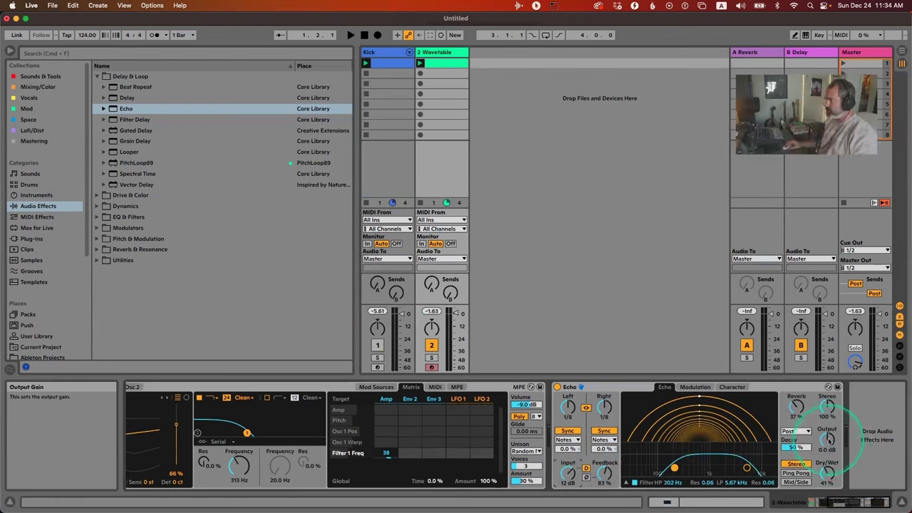
pyautogui.moveTo(828, 439); pyautogui.dragTo(828, 463)
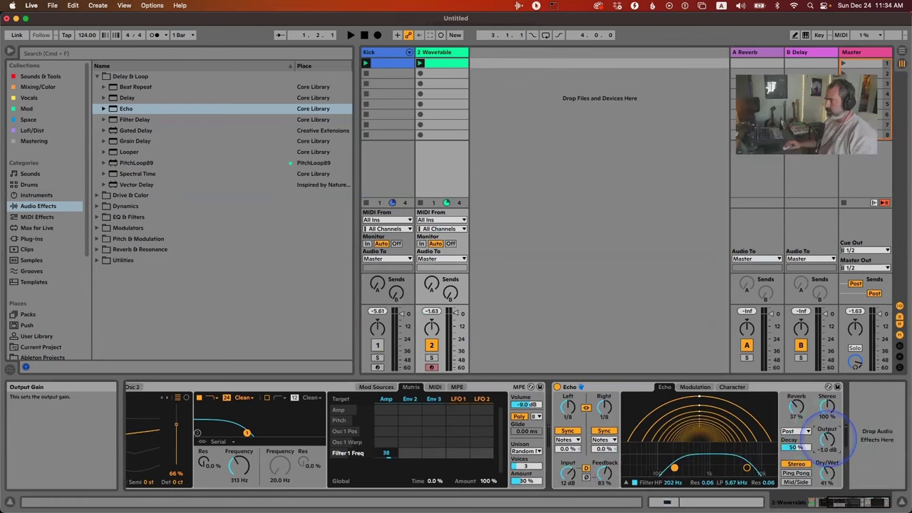
pyautogui.press('space')
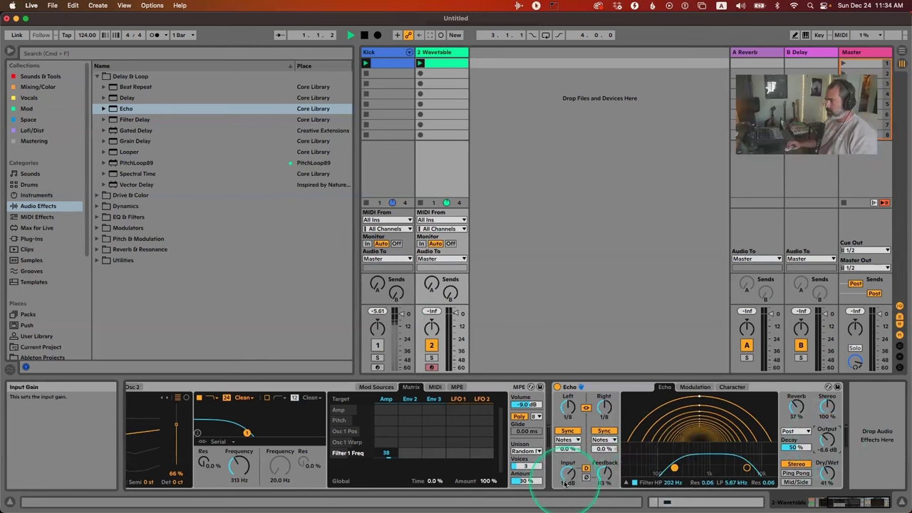
# Push Echo's input gain to 23 dB with the output gain at -13 dB and audition the distorted chord.
pyautogui.moveTo(565, 483); pyautogui.dragTo(567, 453)
pyautogui.press('space')
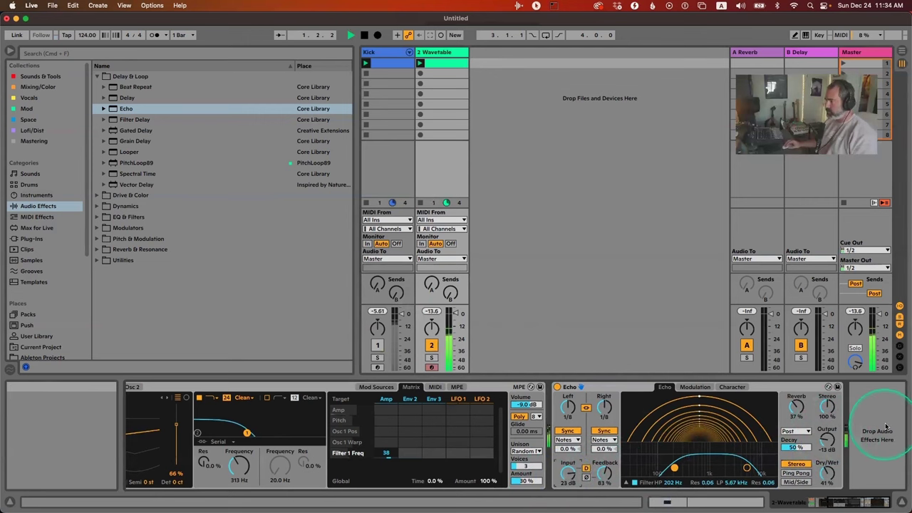
pyautogui.click(565, 473)
pyautogui.press('space')
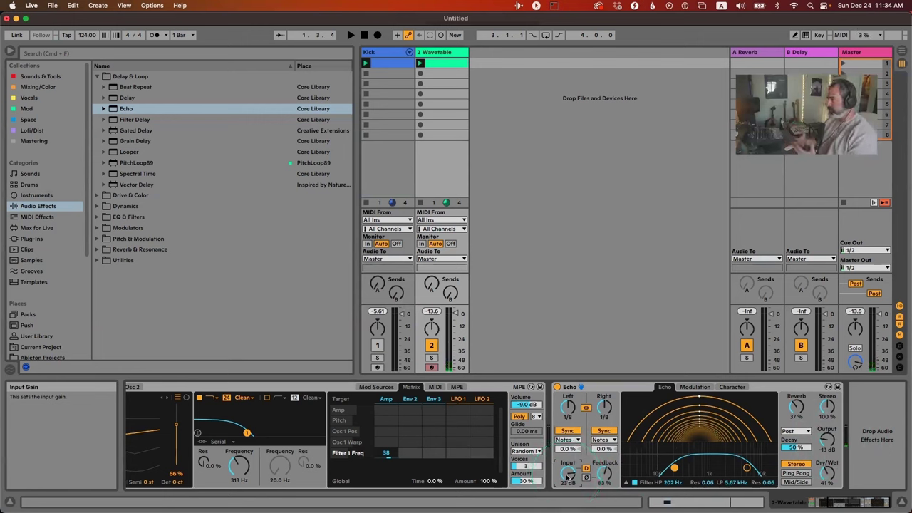
pyautogui.click(568, 476)
pyautogui.click(748, 463)
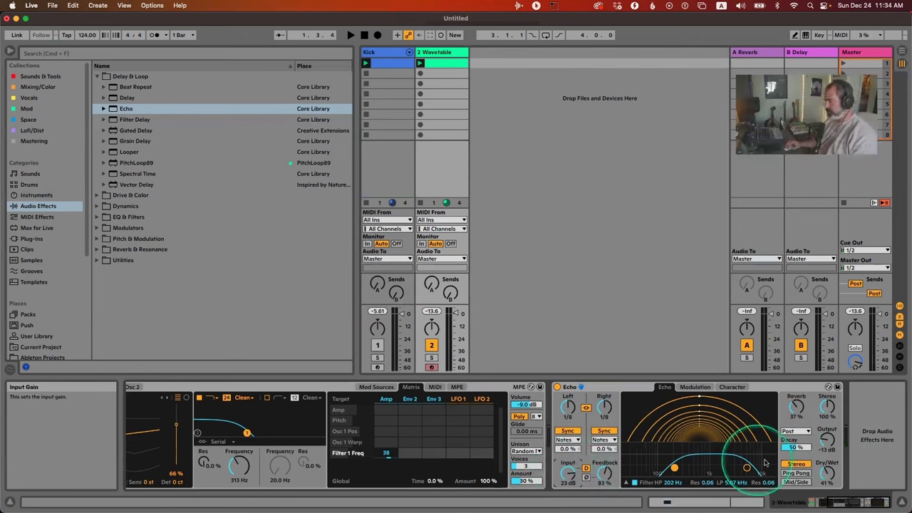
# Rebalance Echo's gain staging to 13 dB input and -7.5 dB output while auditioning the chord.
pyautogui.moveTo(827, 442); pyautogui.dragTo(826, 426)
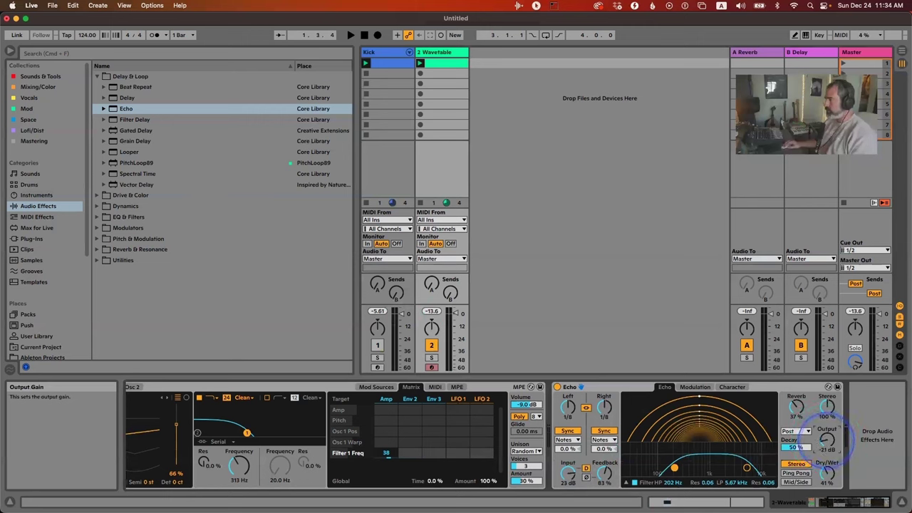
pyautogui.moveTo(826, 442); pyautogui.dragTo(827, 436)
pyautogui.doubleClick(569, 476)
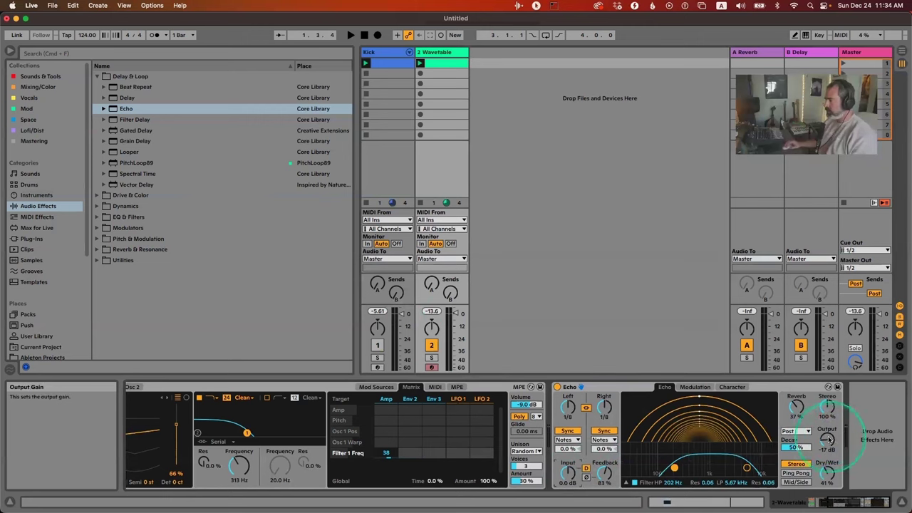
pyautogui.moveTo(827, 440); pyautogui.dragTo(827, 426)
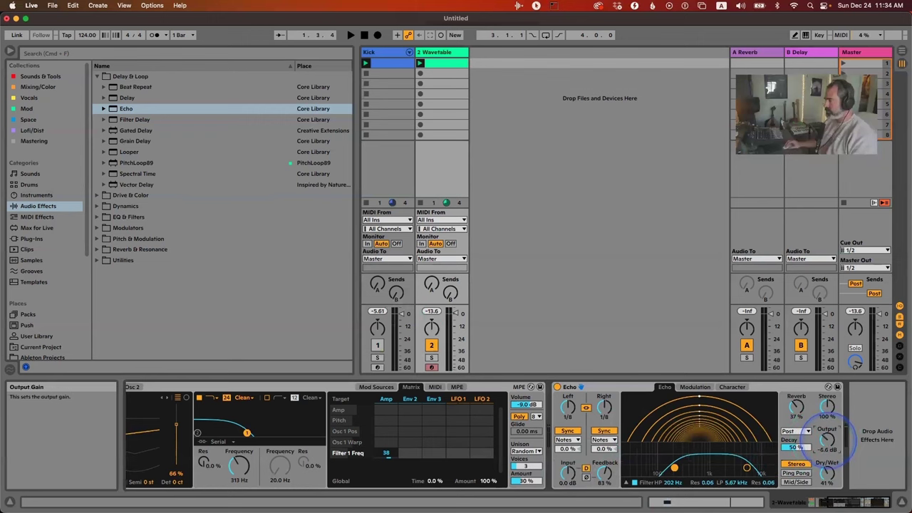
pyautogui.moveTo(574, 476); pyautogui.dragTo(571, 466)
pyautogui.press('space')
pyautogui.moveTo(826, 436); pyautogui.dragTo(826, 442)
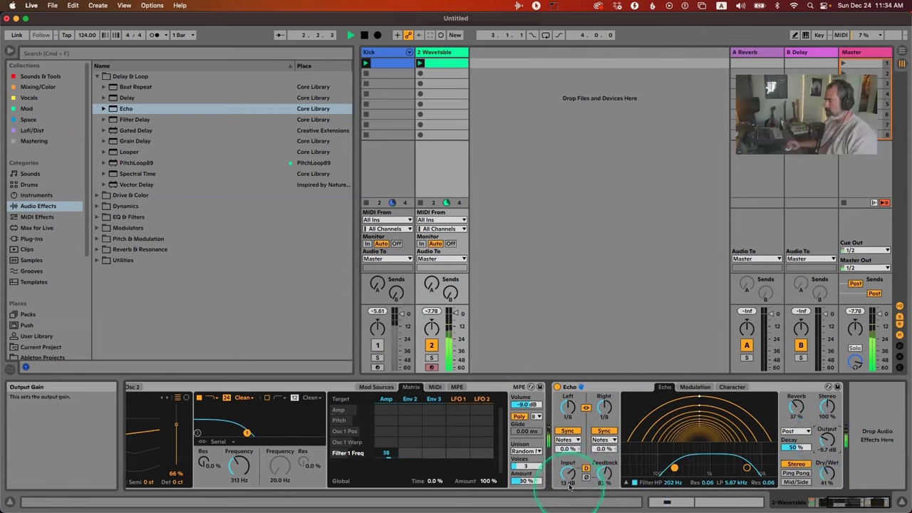
pyautogui.press('space')
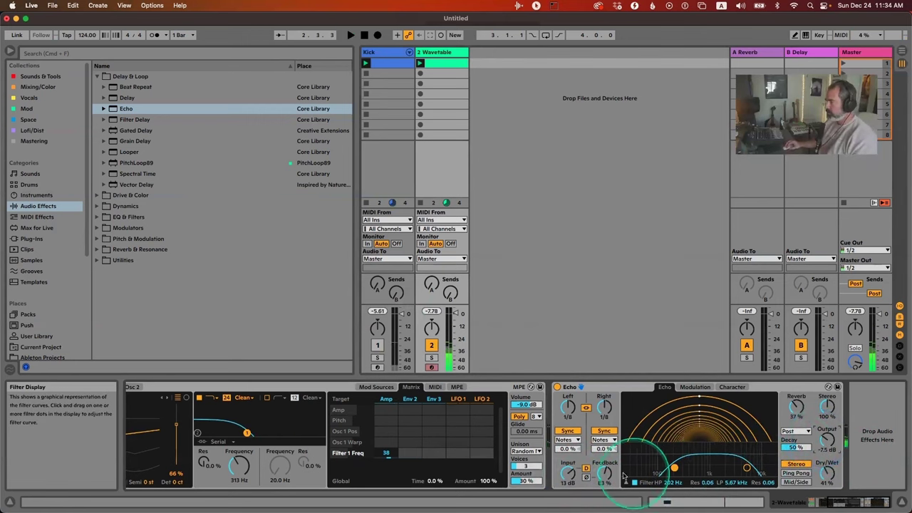
# Narrow Echo's filter to a 379 Hz high-pass and 5.52 kHz low-pass, and select the Echo device.
pyautogui.moveTo(674, 468); pyautogui.dragTo(688, 468)
pyautogui.moveTo(749, 467); pyautogui.dragTo(747, 468)
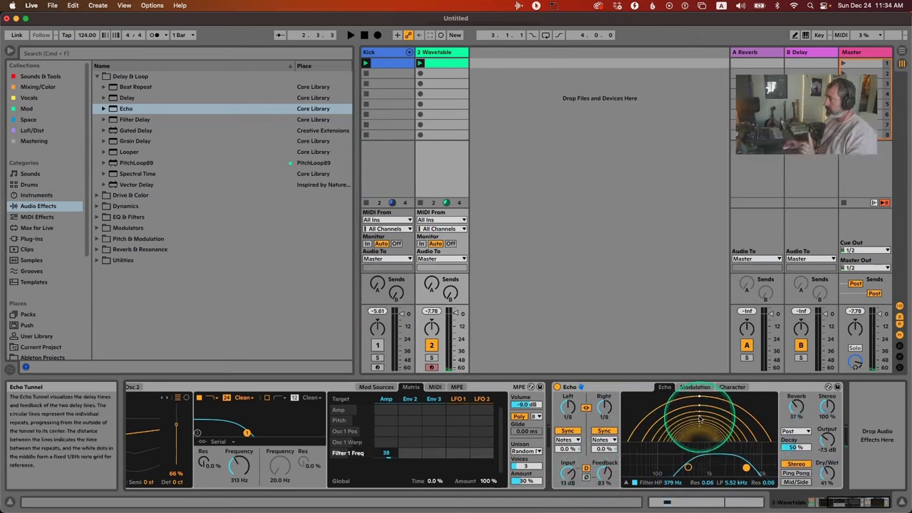
pyautogui.click(607, 386)
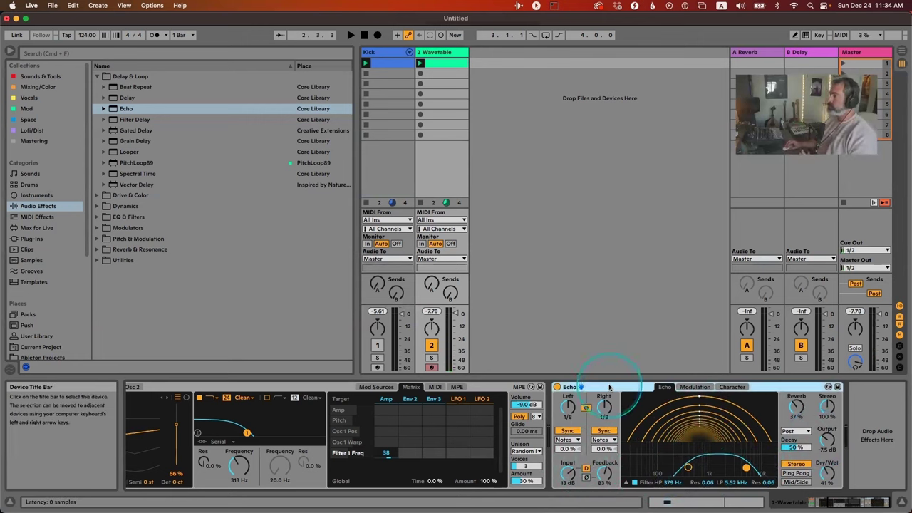
# Reset Echo's input and output gain to 0 dB and audition the chord.
pyautogui.click(623, 385)
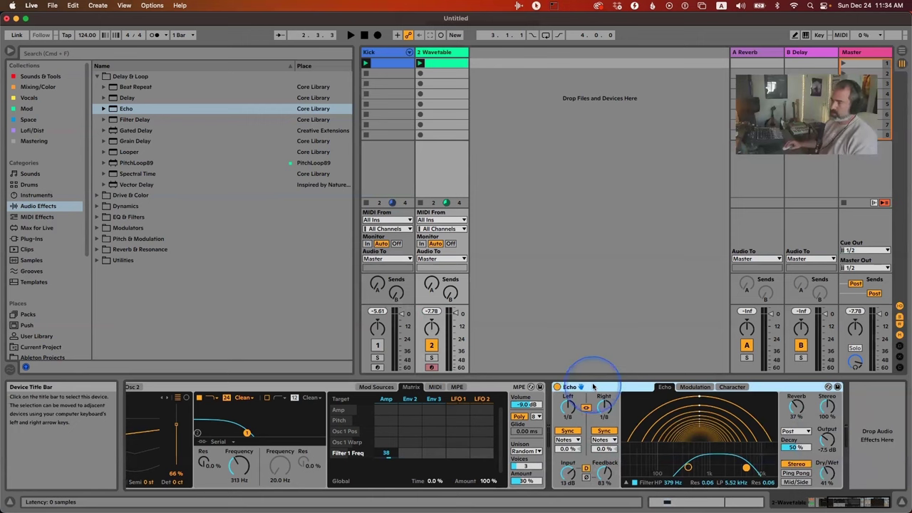
pyautogui.click(598, 389)
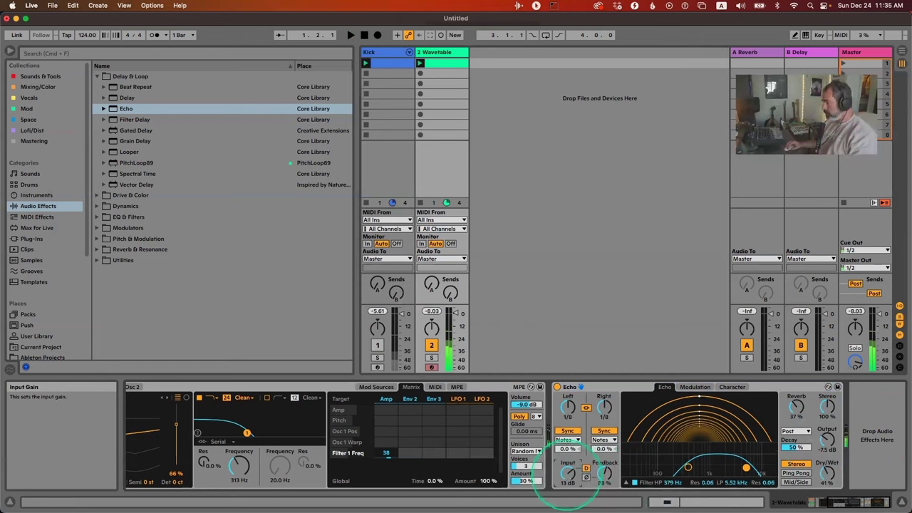
pyautogui.doubleClick(568, 473)
pyautogui.doubleClick(827, 441)
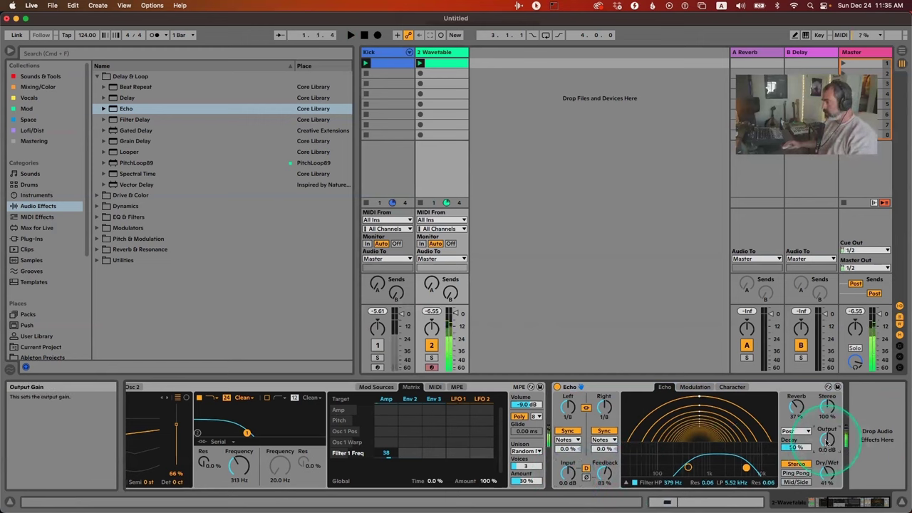
pyautogui.doubleClick(570, 474)
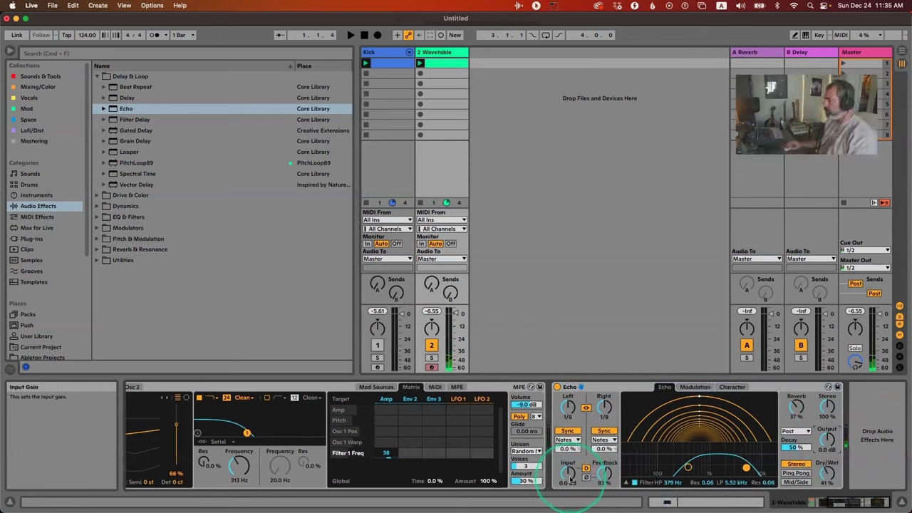
# Raise Echo's input gain to 14 dB and lower its output gain to -11 dB.
pyautogui.moveTo(568, 474); pyautogui.dragTo(567, 470)
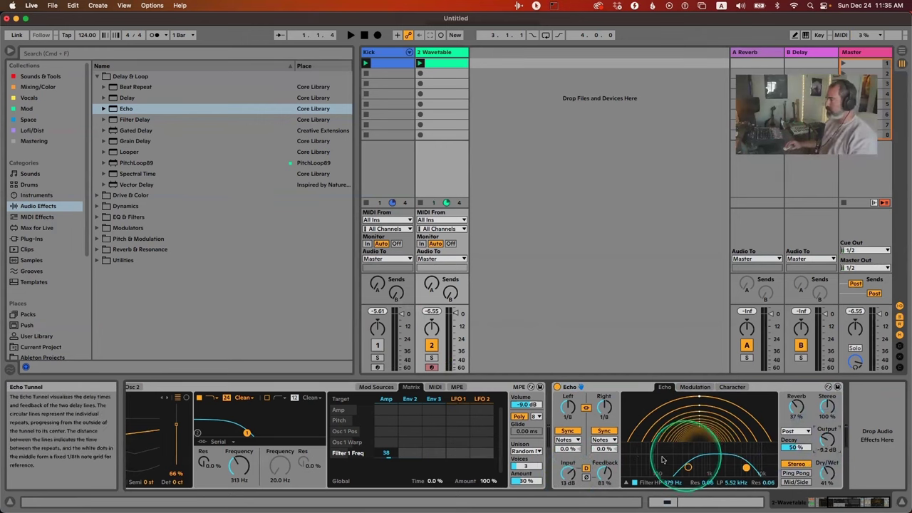
pyautogui.moveTo(568, 476); pyautogui.dragTo(568, 474)
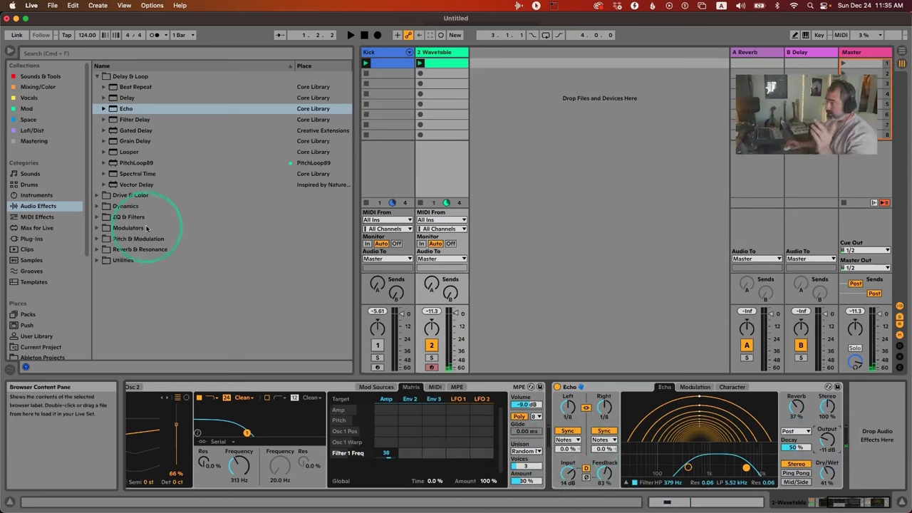
# Try a Saturator from the Drive & Color effects after Echo and delete it from the chain.
pyautogui.click(97, 248)
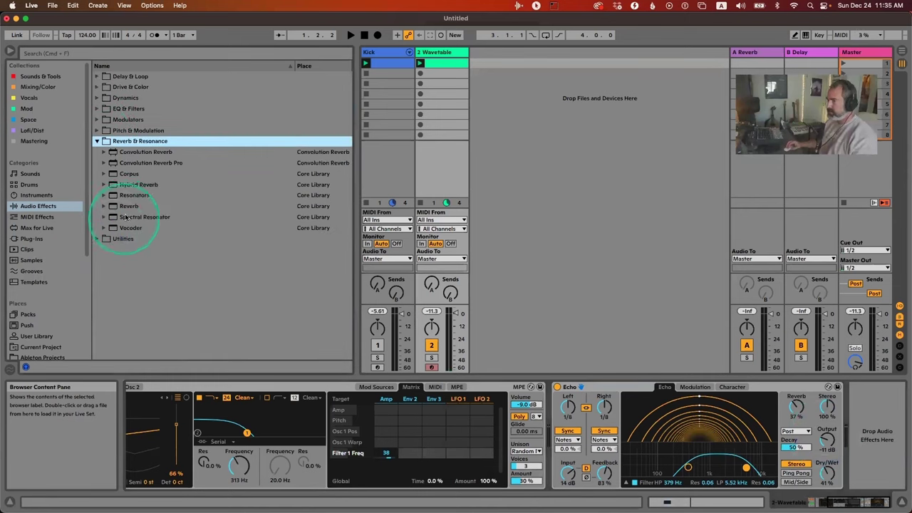
pyautogui.click(97, 87)
pyautogui.doubleClick(164, 186)
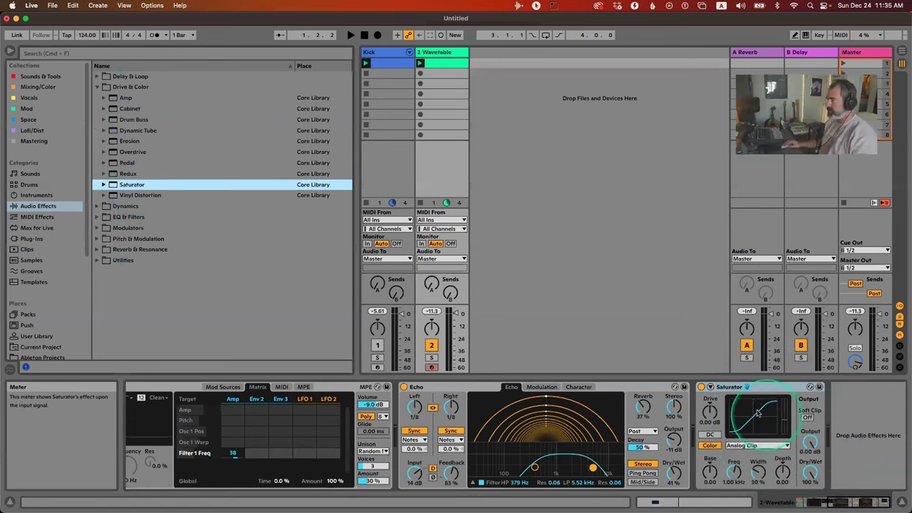
pyautogui.click(721, 389)
pyautogui.press('Delete')
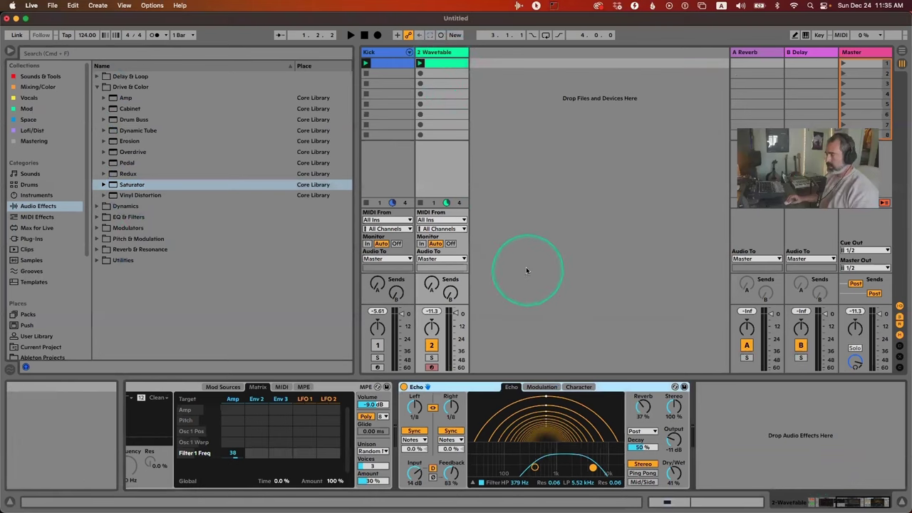
# Add Hybrid Reverb from the Reverb & Resonance effects after Echo on the Wavetable track.
pyautogui.click(442, 65)
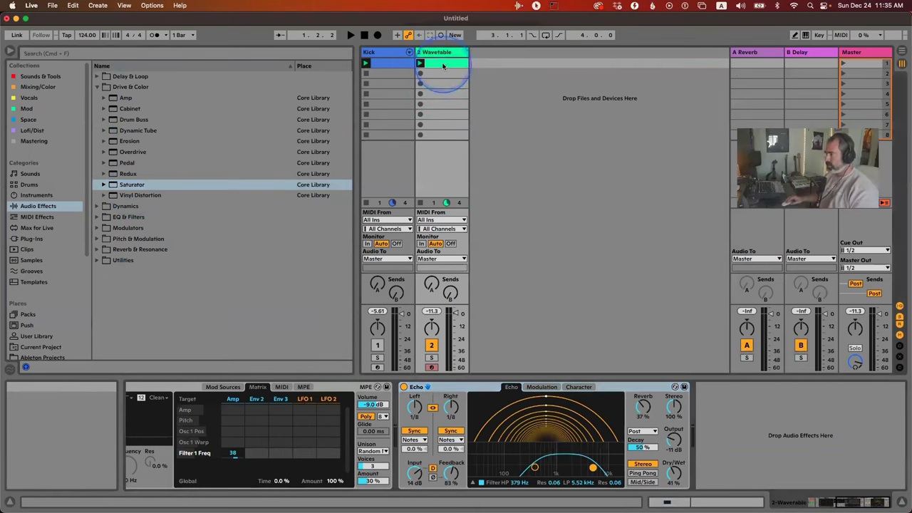
pyautogui.click(416, 387)
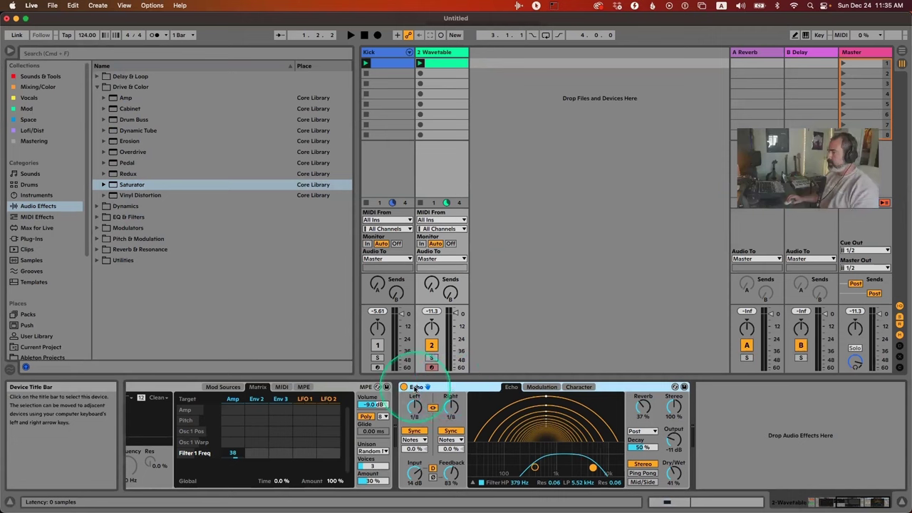
pyautogui.click(107, 184)
pyautogui.click(97, 87)
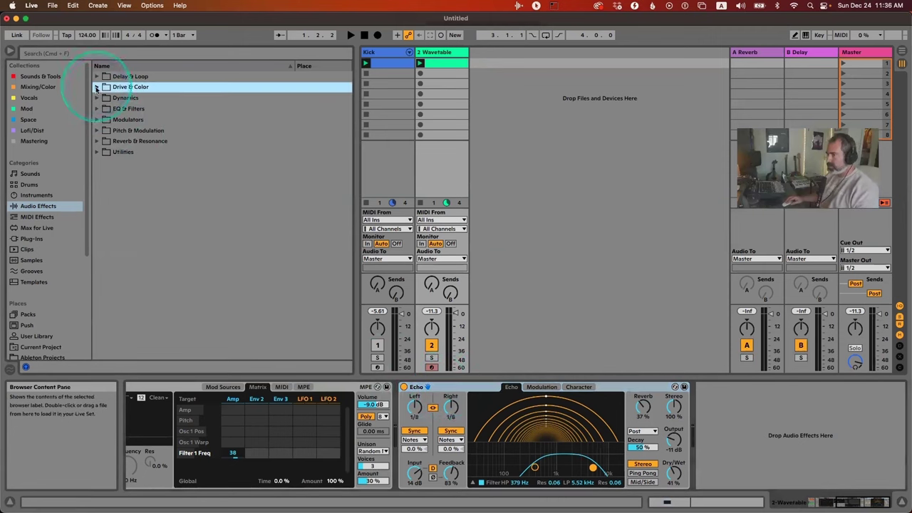
pyautogui.click(101, 131)
pyautogui.click(97, 130)
pyautogui.click(96, 141)
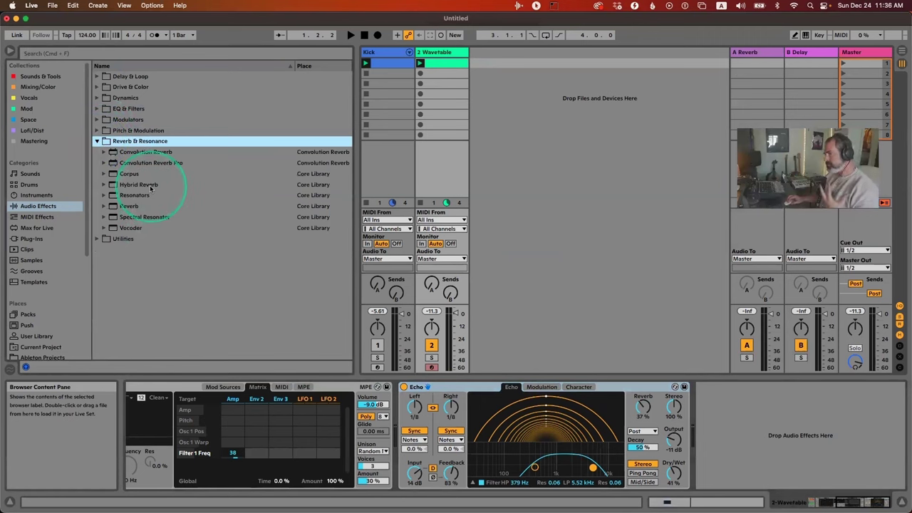
pyautogui.doubleClick(150, 187)
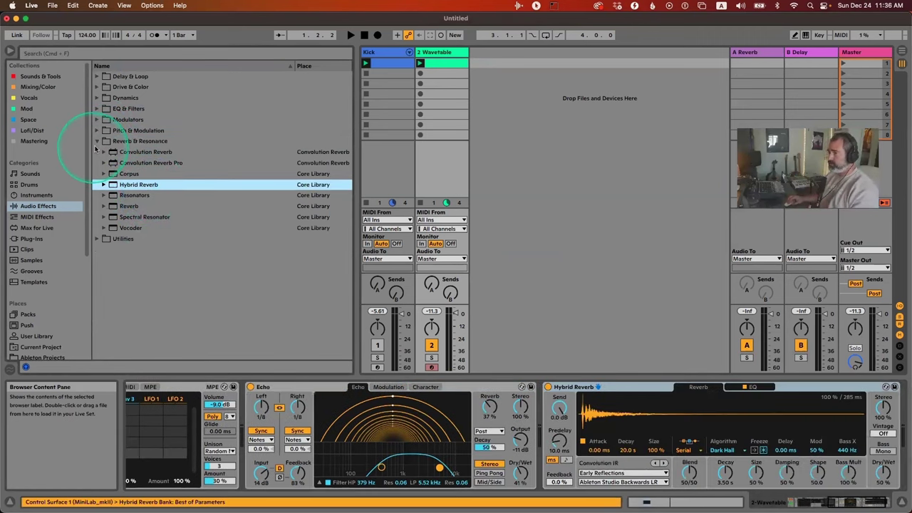
pyautogui.click(96, 146)
pyautogui.click(580, 415)
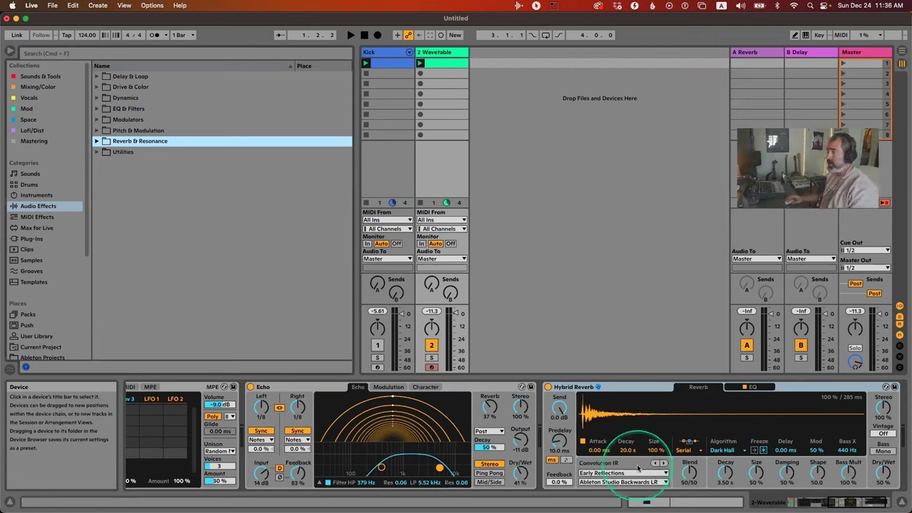
# Set Hybrid Reverb's convolution IR category to Springs and its routing to Convolution only.
pyautogui.click(614, 473)
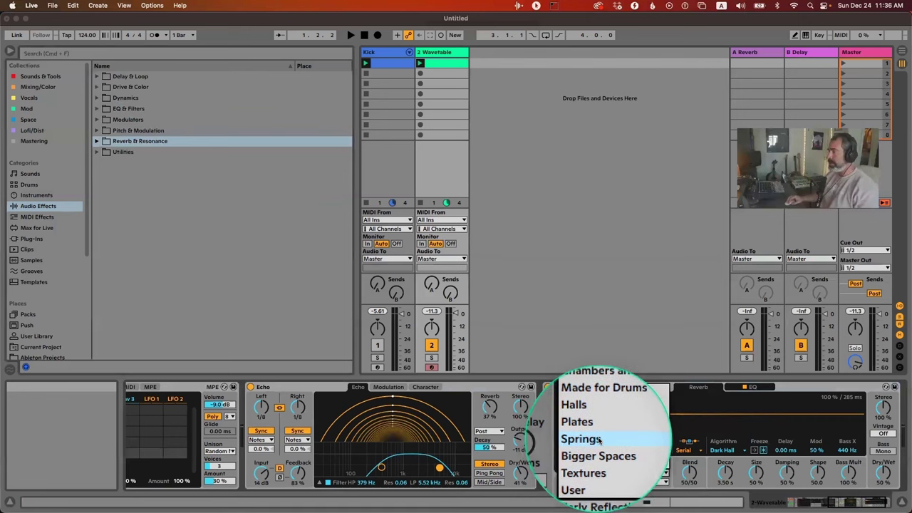
pyautogui.click(599, 440)
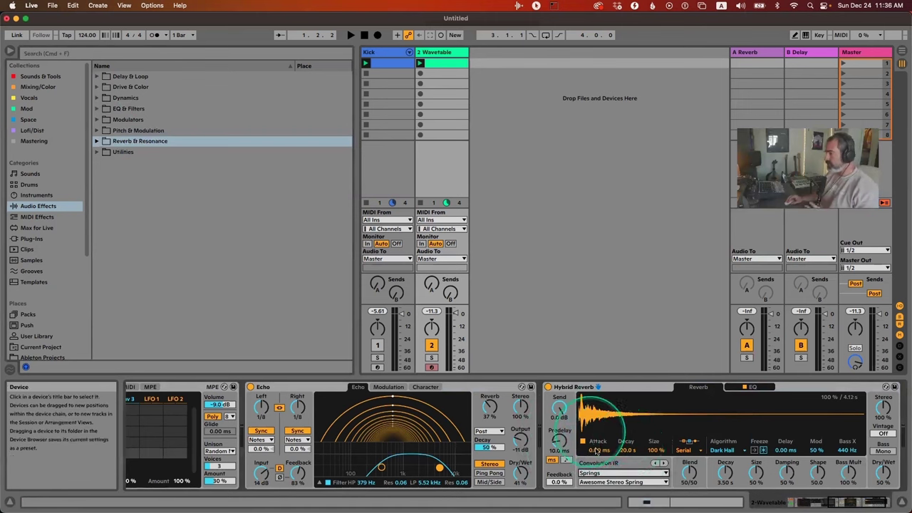
pyautogui.hscroll(2, 609, 424)
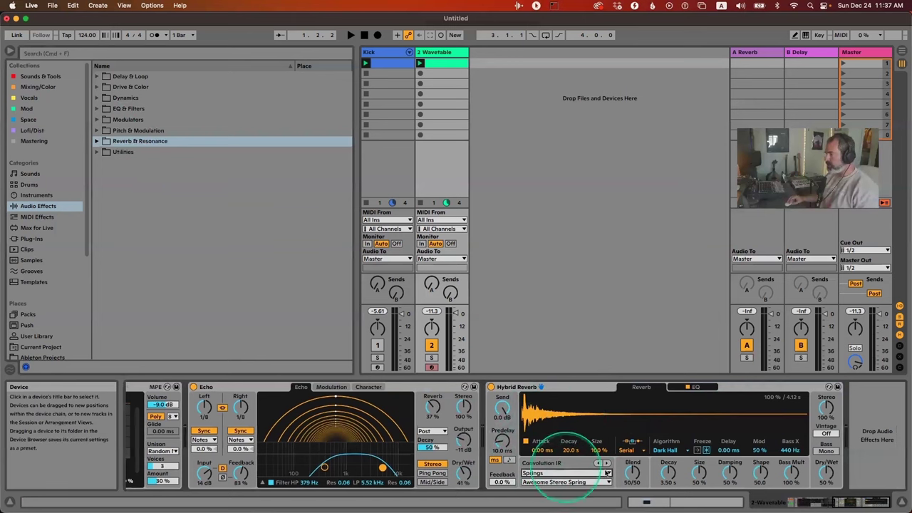
pyautogui.click(664, 450)
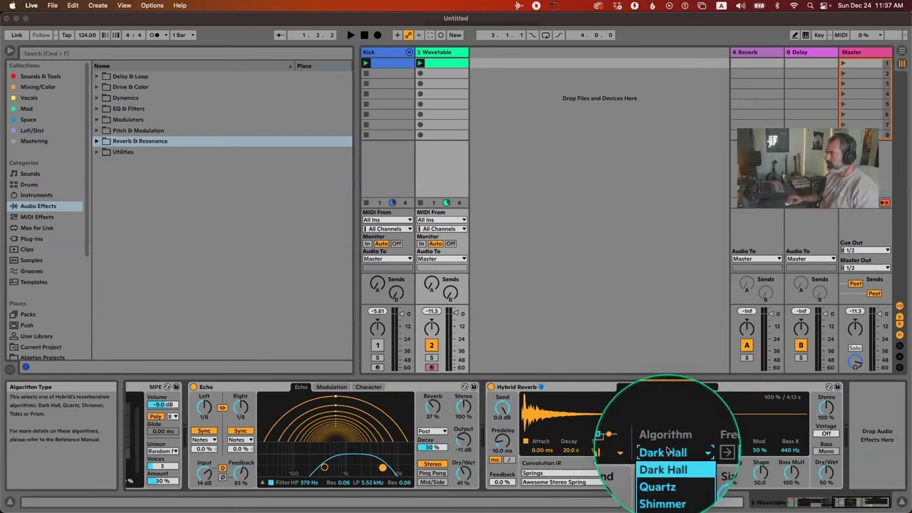
pyautogui.click(667, 449)
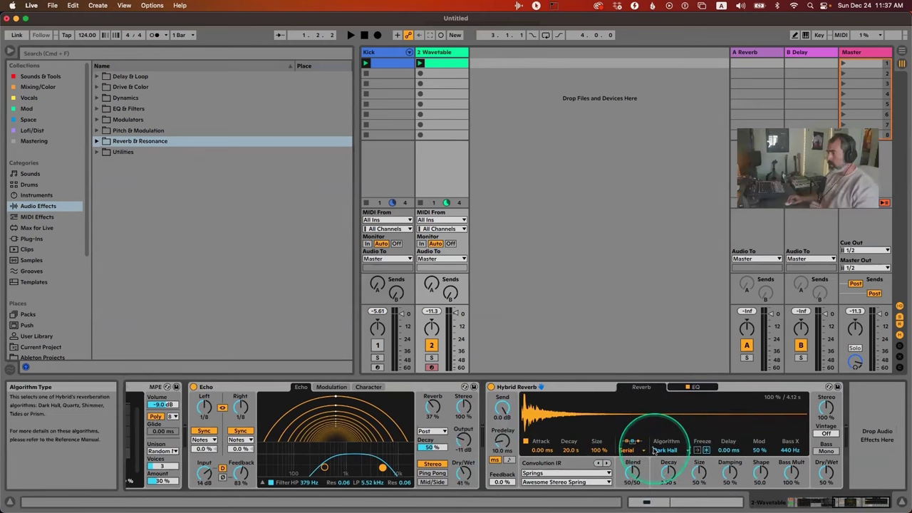
pyautogui.click(639, 451)
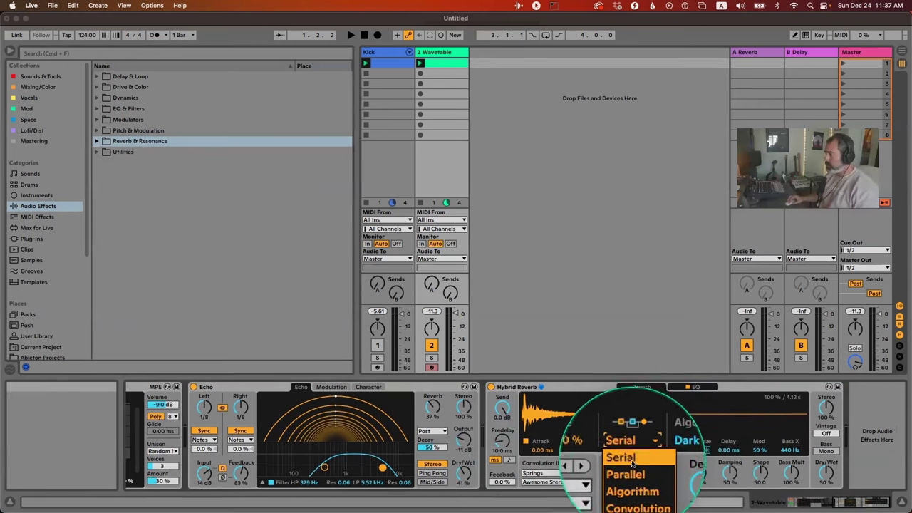
pyautogui.click(630, 483)
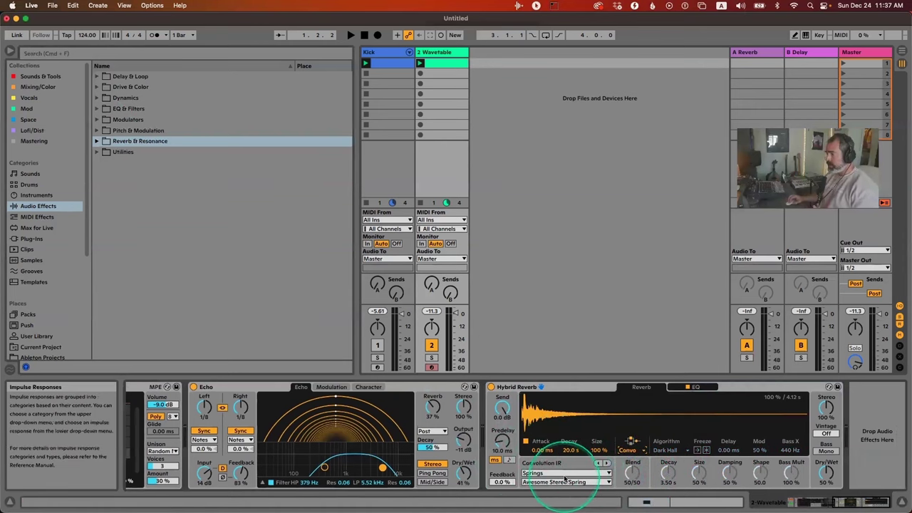
# Deactivate Echo to hear the reverb alone, and select the Hybrid Reverb device.
pyautogui.hscroll(-3, 499, 456)
pyautogui.click(315, 387)
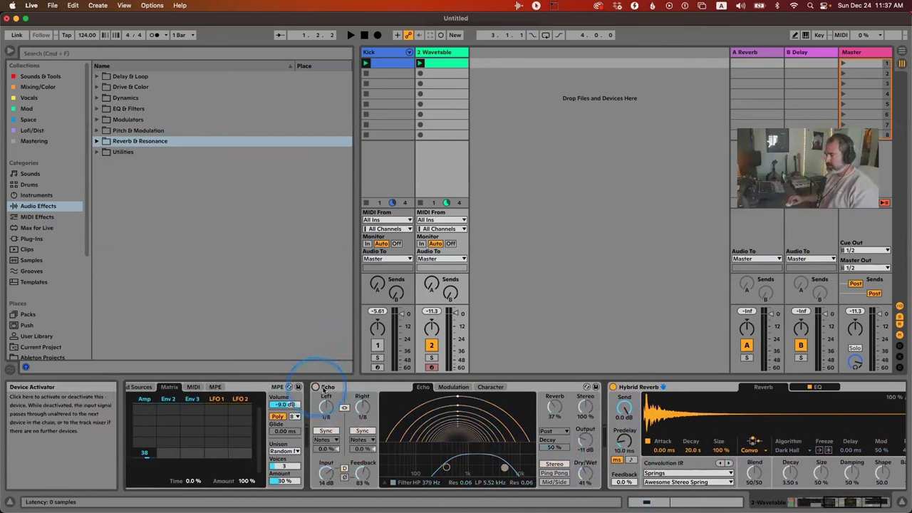
pyautogui.hscroll(3, 696, 425)
pyautogui.click(588, 387)
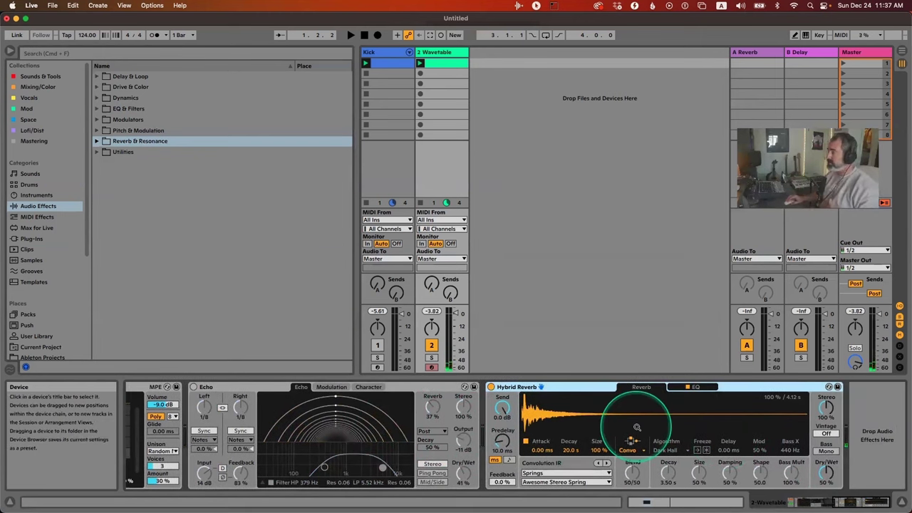
# Audition the Long Stereo Spring, Oldschool Spring, Short Spring and Awesome Stereo Spring impulse responses in Hybrid Reverb.
pyautogui.click(564, 482)
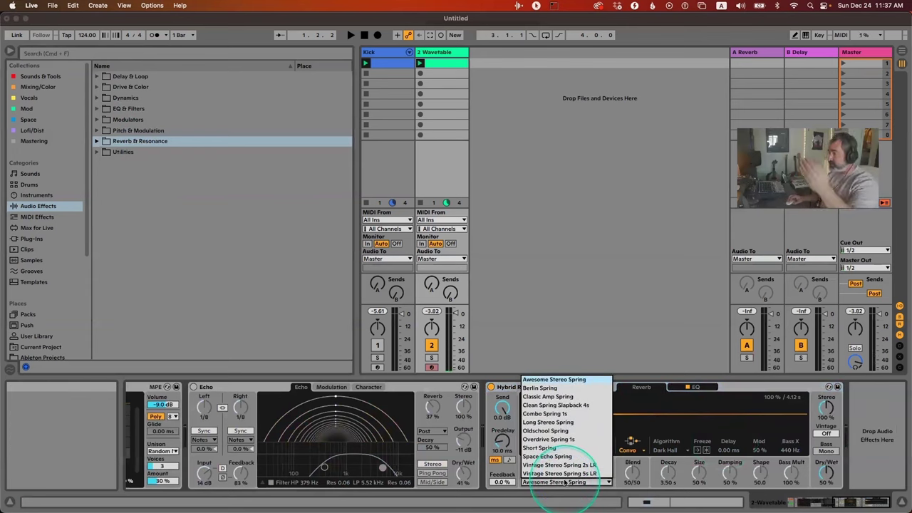
pyautogui.click(569, 423)
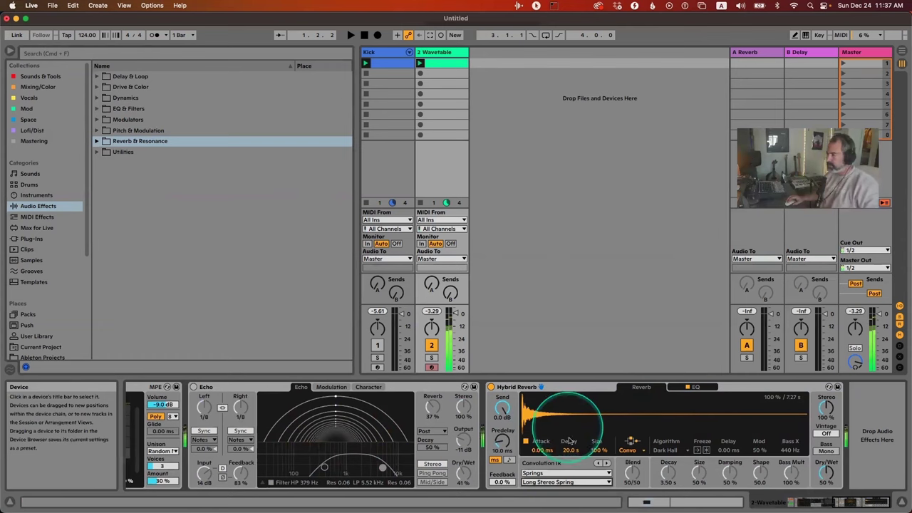
pyautogui.click(567, 483)
pyautogui.click(563, 446)
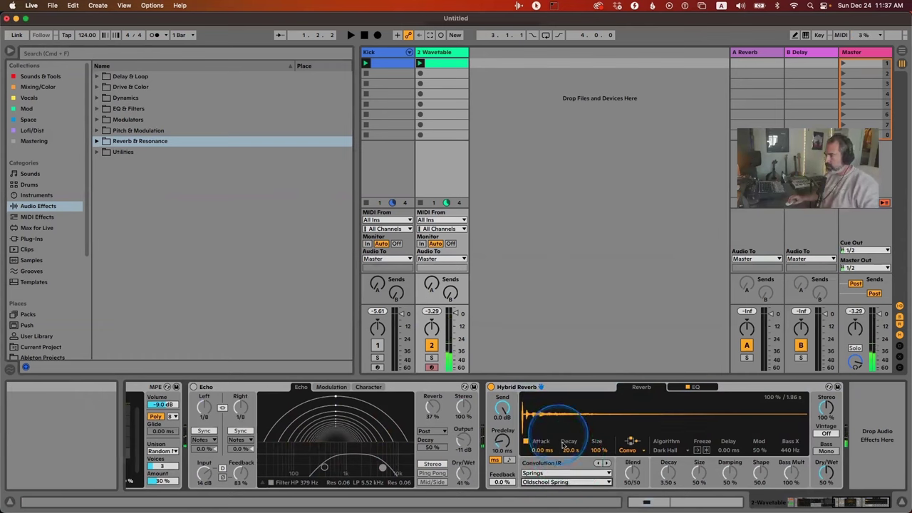
pyautogui.click(564, 482)
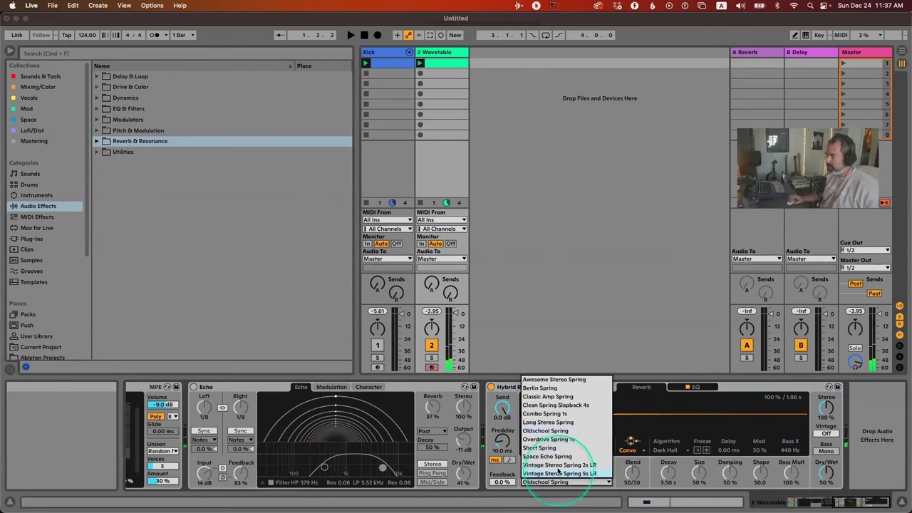
pyautogui.click(558, 445)
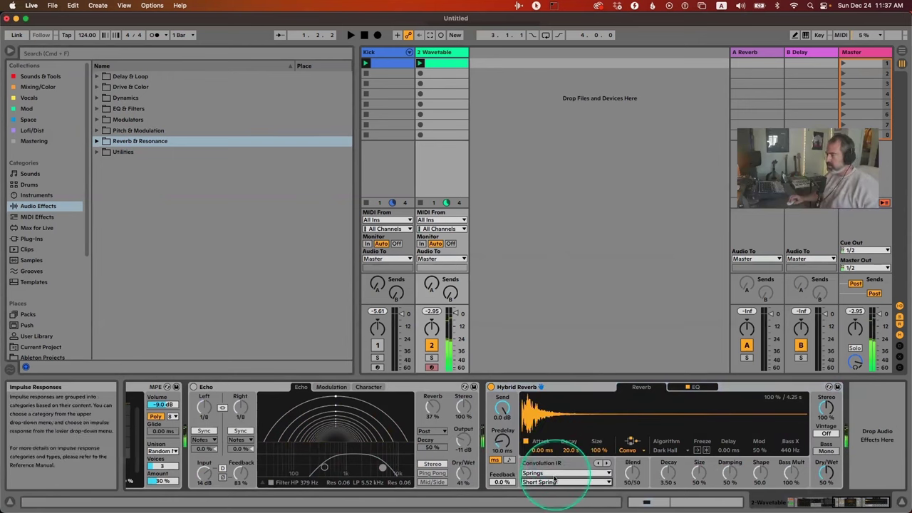
pyautogui.click(563, 482)
pyautogui.click(552, 432)
pyautogui.click(566, 483)
pyautogui.click(548, 381)
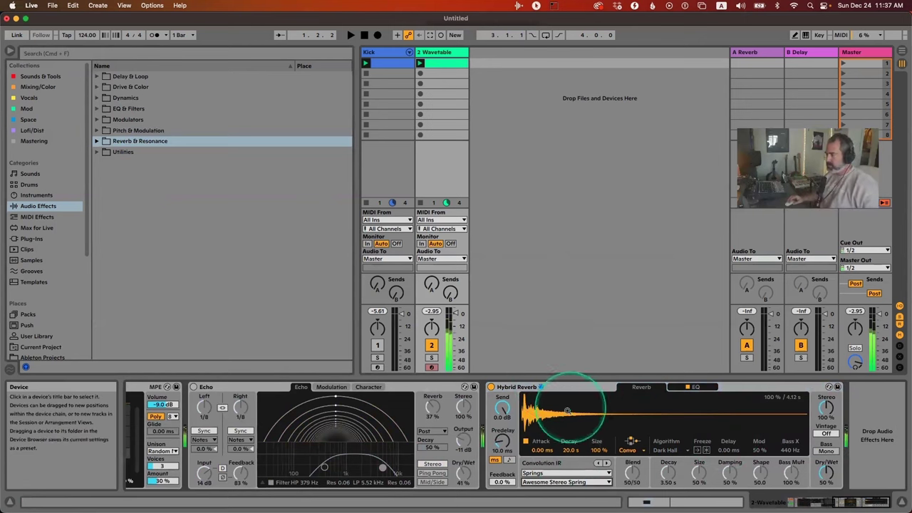
# Compare Short Spring and Space Echo Spring, and choose Vintage Stereo Spring 2s LR as Hybrid Reverb's impulse response.
pyautogui.click(577, 482)
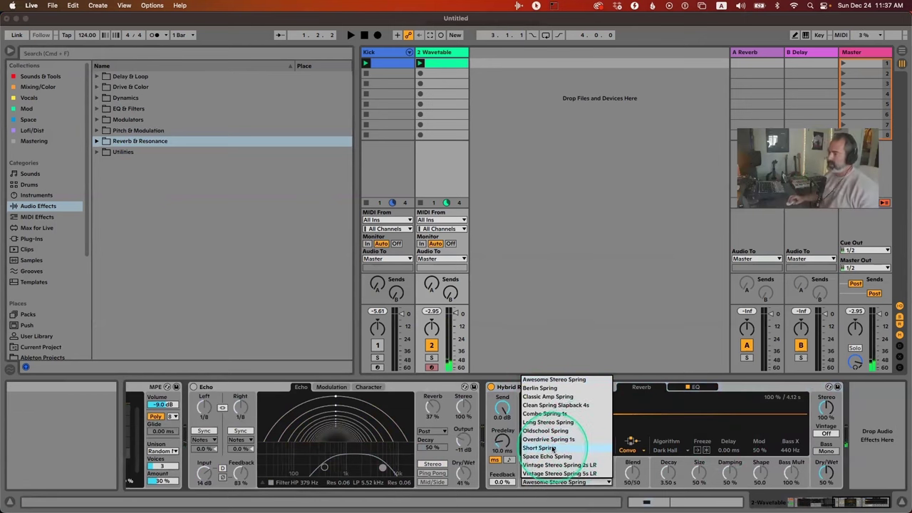
pyautogui.click(548, 447)
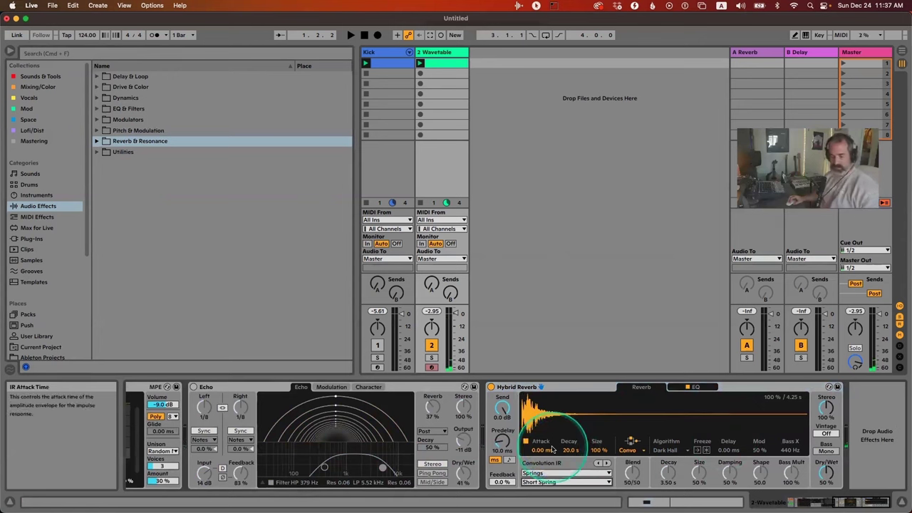
pyautogui.click(559, 481)
pyautogui.click(547, 457)
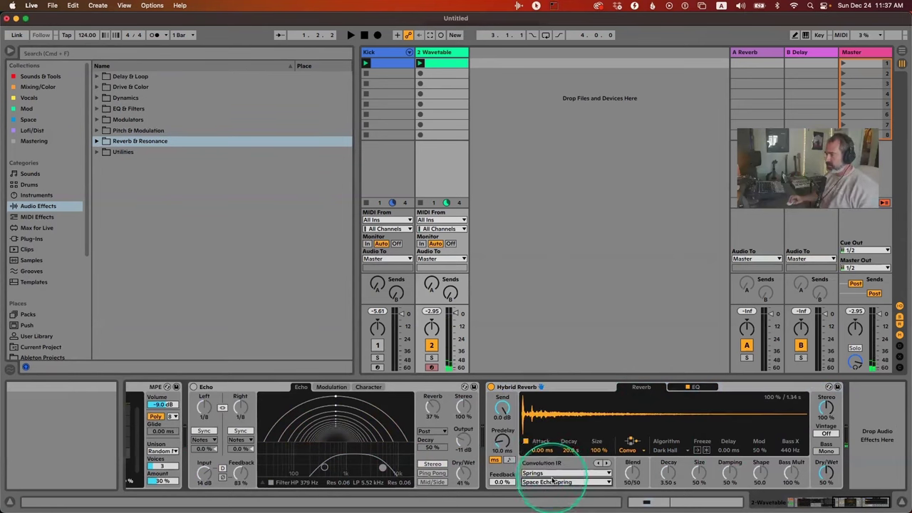
pyautogui.click(552, 481)
pyautogui.click(554, 465)
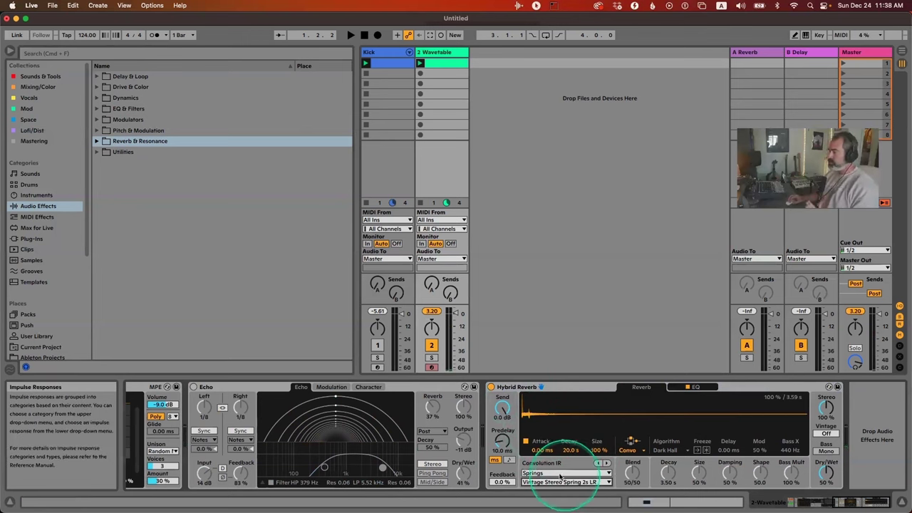
# Switch Hybrid Reverb's routing to Algorithm only and choose Quartz as the reverb algorithm.
pyautogui.click(633, 452)
pyautogui.click(664, 451)
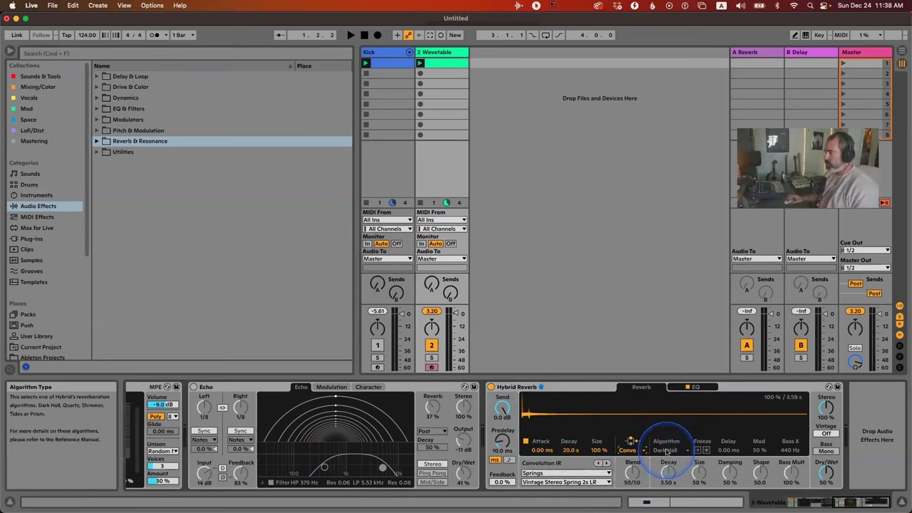
pyautogui.click(636, 450)
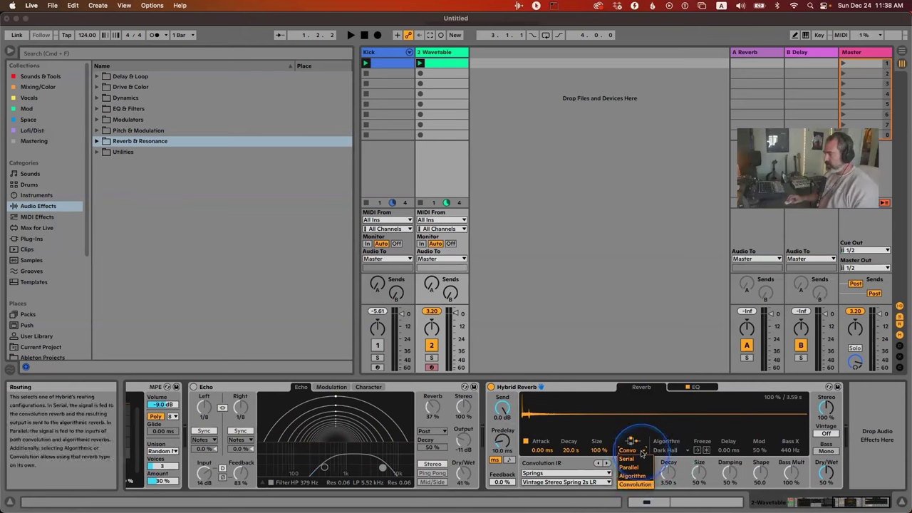
pyautogui.click(632, 475)
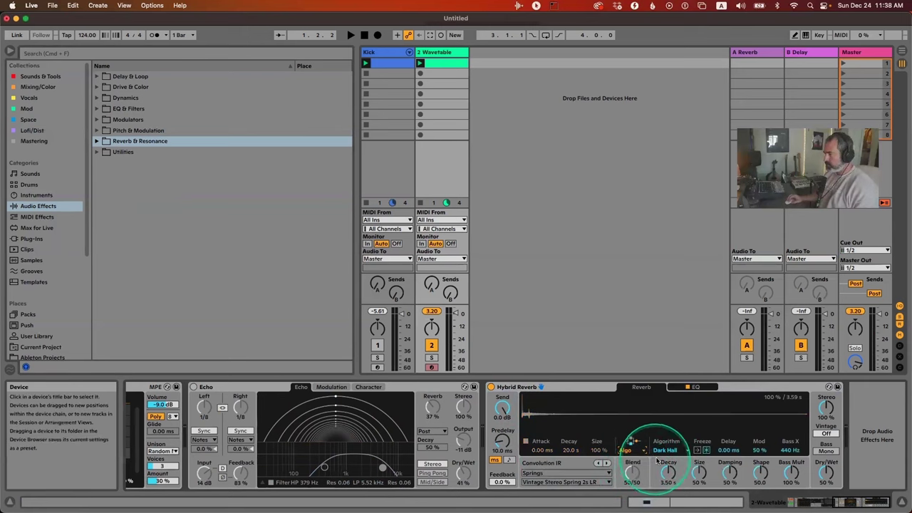
pyautogui.click(664, 452)
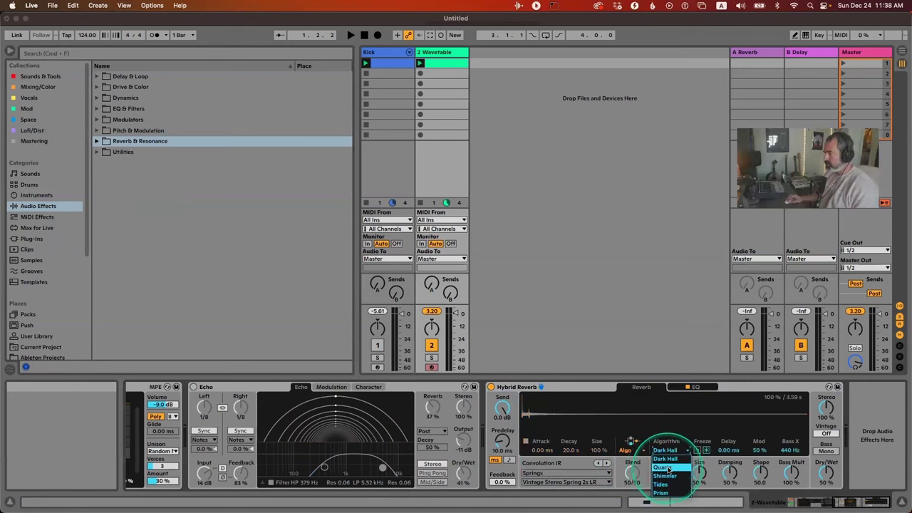
pyautogui.click(666, 468)
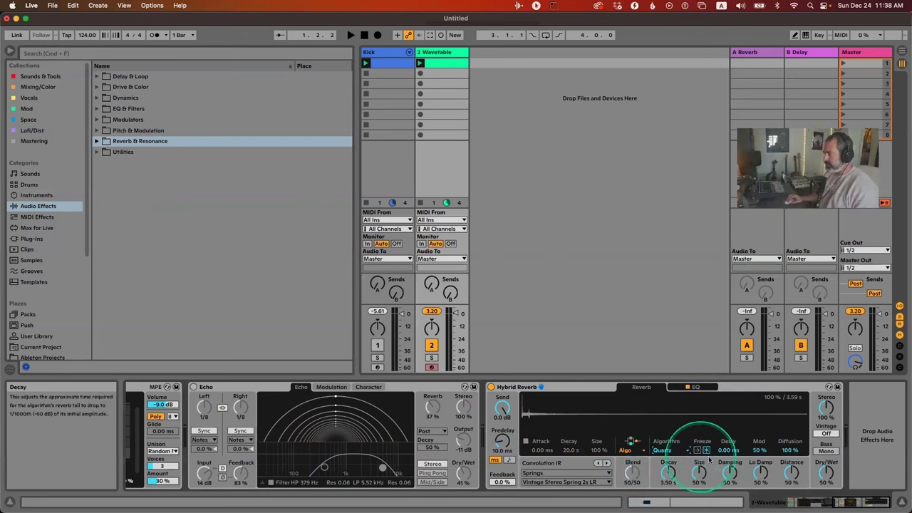
# Shape the Quartz reverb with Decay 920 ms, Size 80%, Distance 79%, Mod 0% and Diffusion 88%.
pyautogui.moveTo(785, 450); pyautogui.dragTo(756, 467)
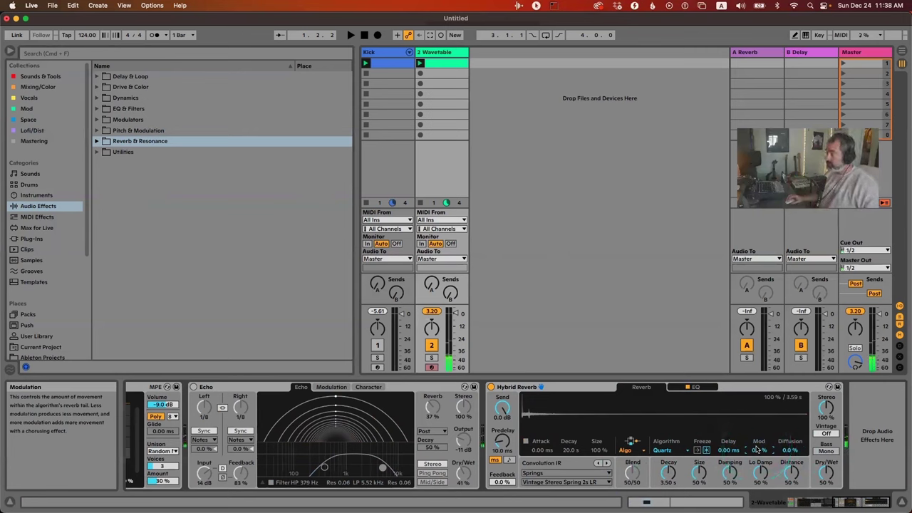
pyautogui.moveTo(792, 471); pyautogui.dragTo(791, 460)
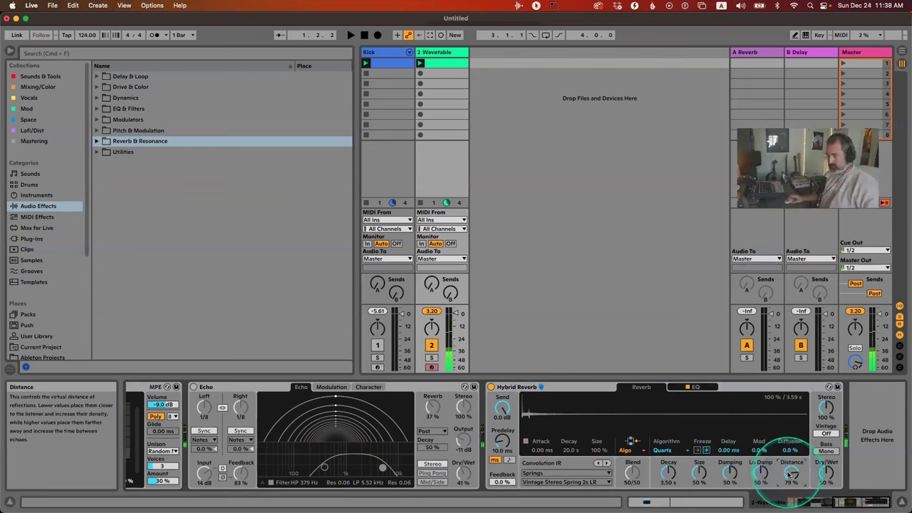
pyautogui.moveTo(700, 474); pyautogui.dragTo(668, 475)
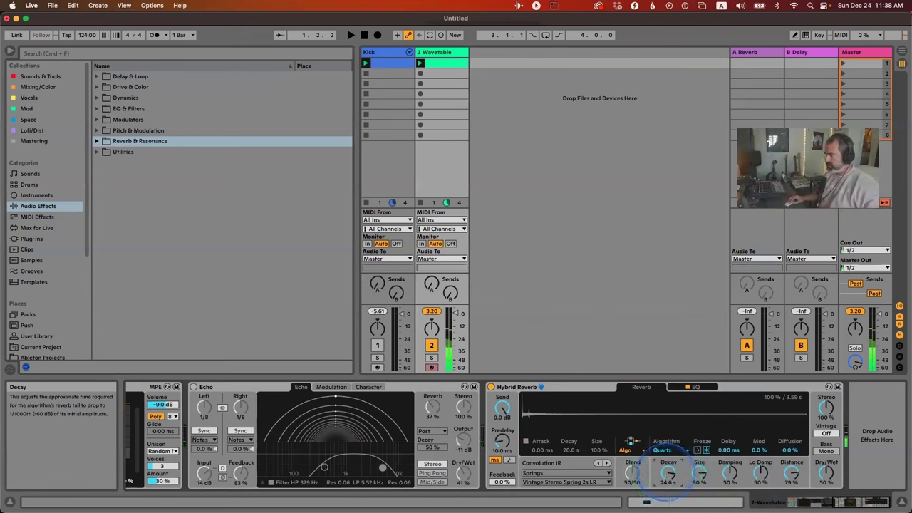
pyautogui.moveTo(667, 472); pyautogui.dragTo(667, 475)
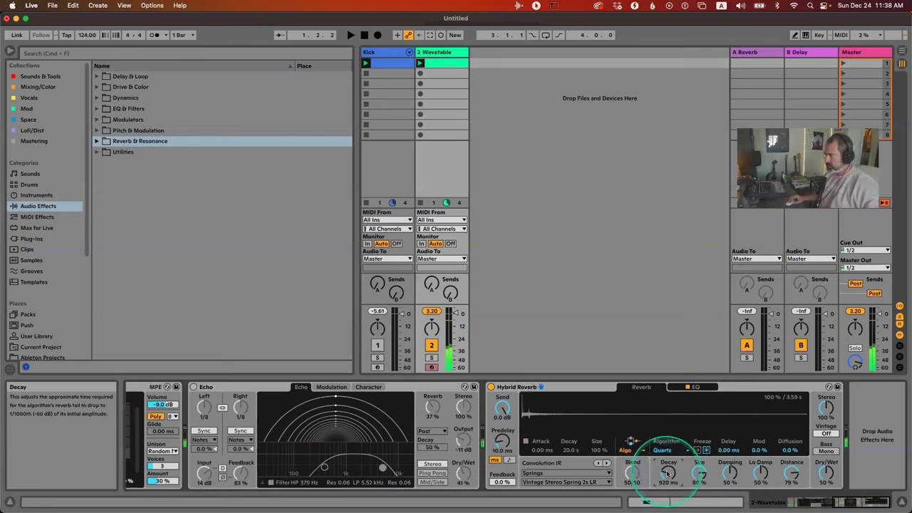
pyautogui.moveTo(783, 449); pyautogui.dragTo(787, 452)
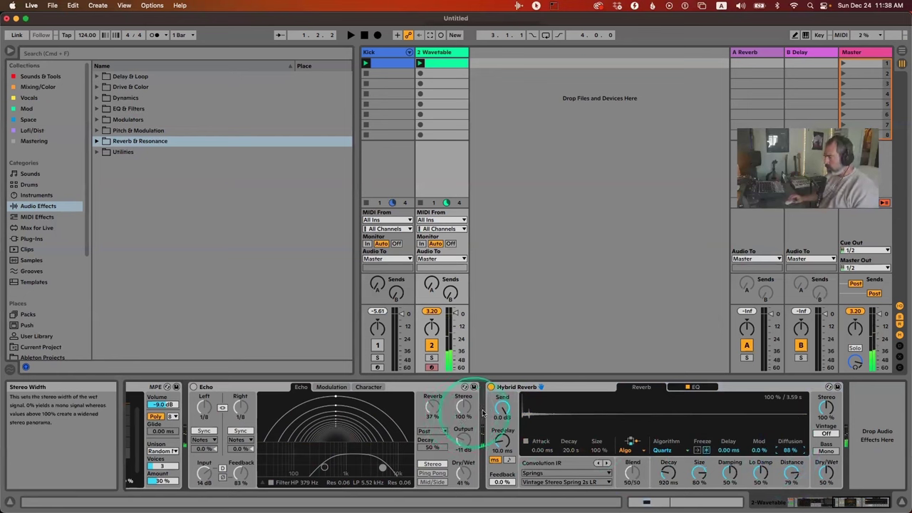
# Set Hybrid Reverb's routing to Serial, feeding the spring convolution into the Quartz algorithm.
pyautogui.click(662, 450)
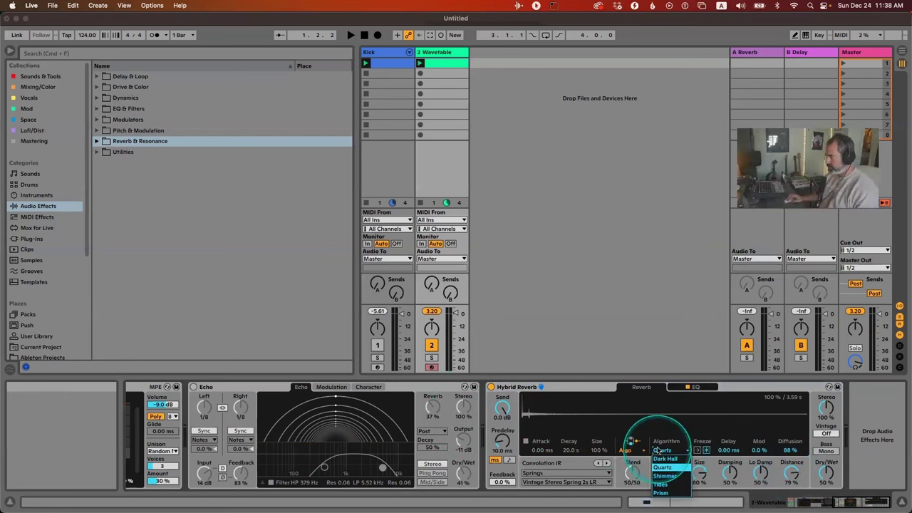
pyautogui.click(662, 450)
pyautogui.click(633, 450)
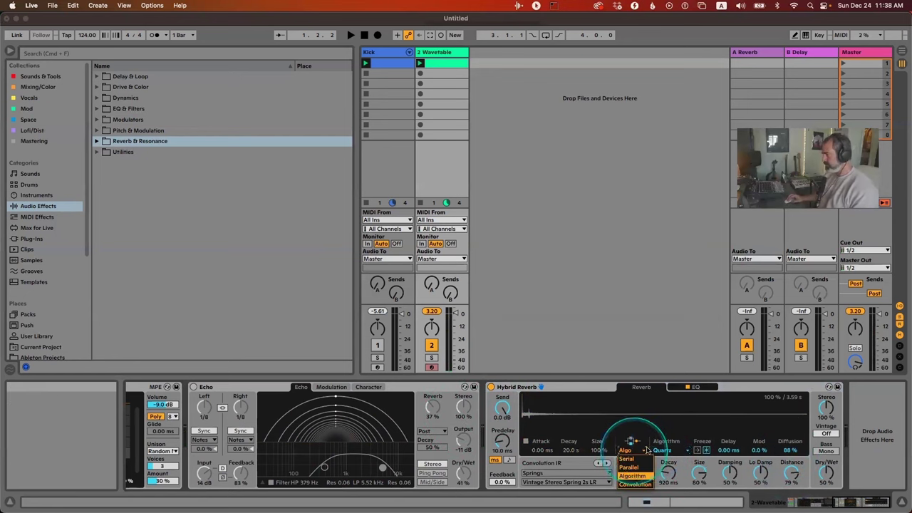
pyautogui.click(634, 484)
pyautogui.click(630, 452)
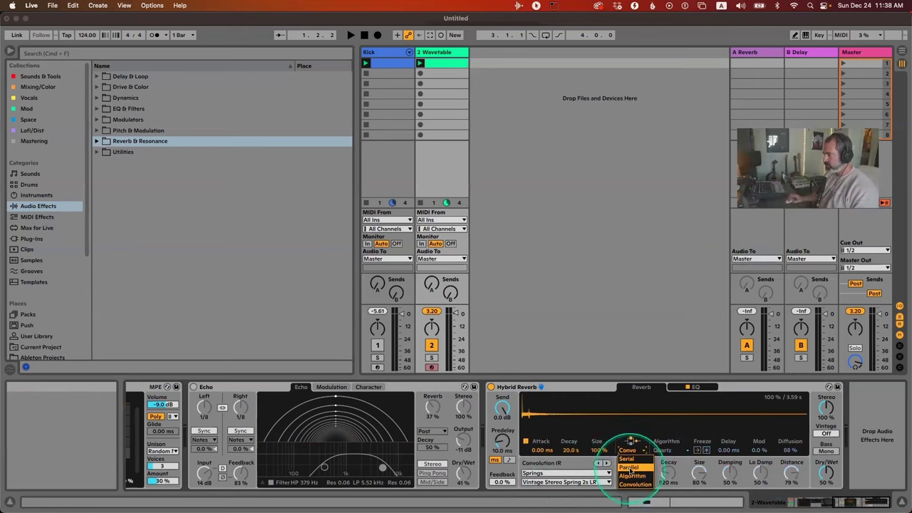
pyautogui.click(627, 459)
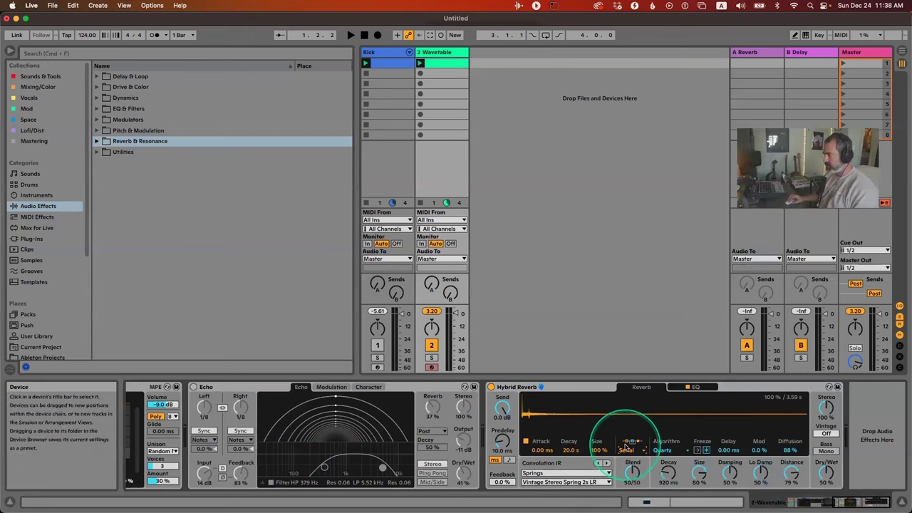
# Set Hybrid Reverb's Dry/Wet to 32%, reactivate Echo and audition the stab with the kick.
pyautogui.press('space')
pyautogui.press('space')
pyautogui.moveTo(826, 473); pyautogui.dragTo(826, 495)
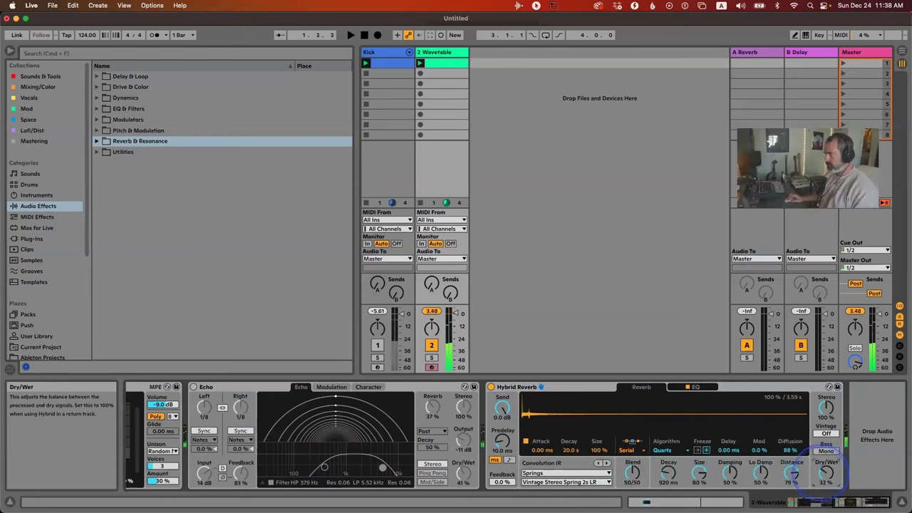
pyautogui.click(193, 387)
pyautogui.press('space')
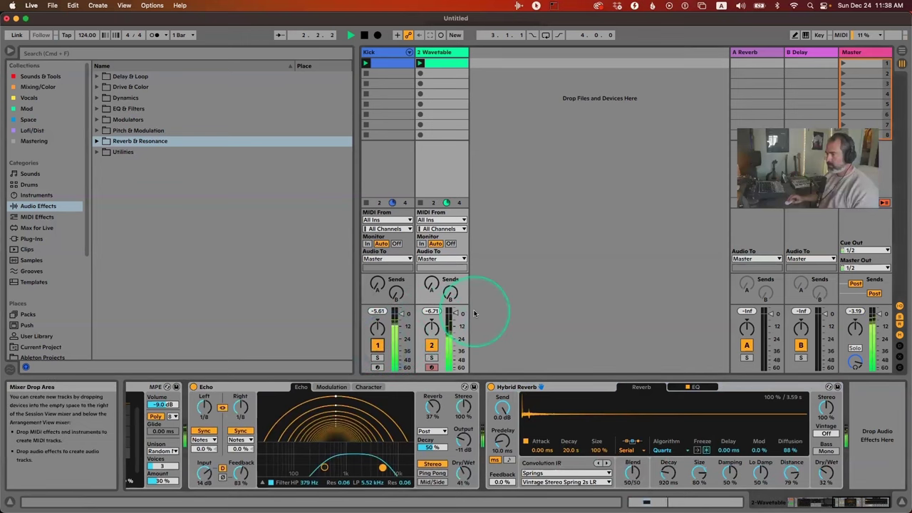
pyautogui.press('space')
# Extend the Wavetable clip to four bars by duplicating its loop, and delete the D3 notes in bars 2 and 4.
pyautogui.doubleClick(445, 63)
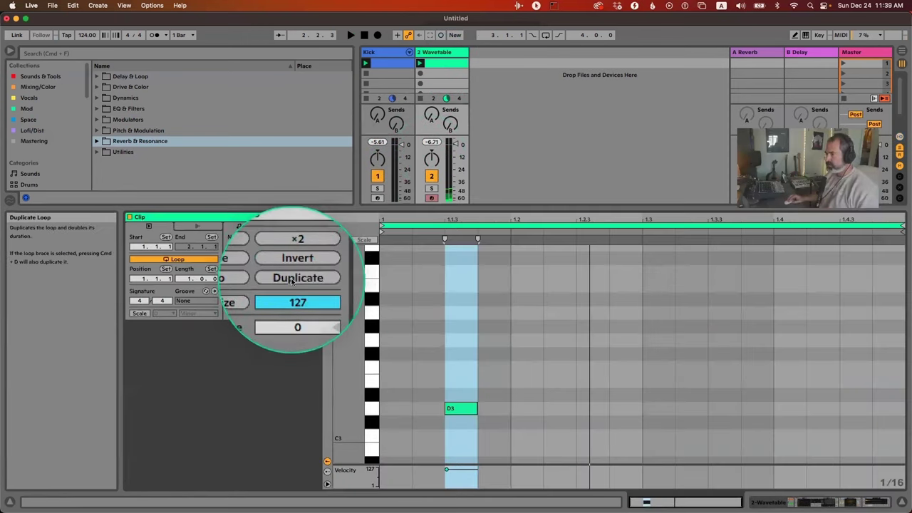
pyautogui.click(289, 279)
pyautogui.click(500, 372)
pyautogui.moveTo(518, 378); pyautogui.dragTo(848, 433)
pyautogui.moveTo(610, 378); pyautogui.dragTo(498, 417)
pyautogui.press('Delete')
pyautogui.moveTo(766, 350); pyautogui.dragTo(824, 468)
pyautogui.press('Delete')
# Play the longer loop and narrow Echo's filter to a high-pass of 369 Hz and a low-pass of 2.86 kHz.
pyautogui.press('space')
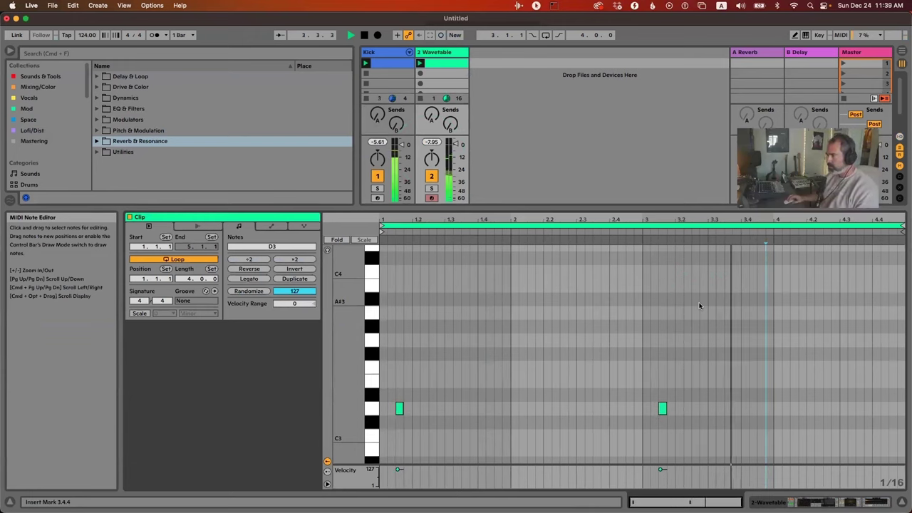
pyautogui.hotkey('shift', 'Tab')
pyautogui.hscroll(-2, 559, 408)
pyautogui.hscroll(-2, 559, 407)
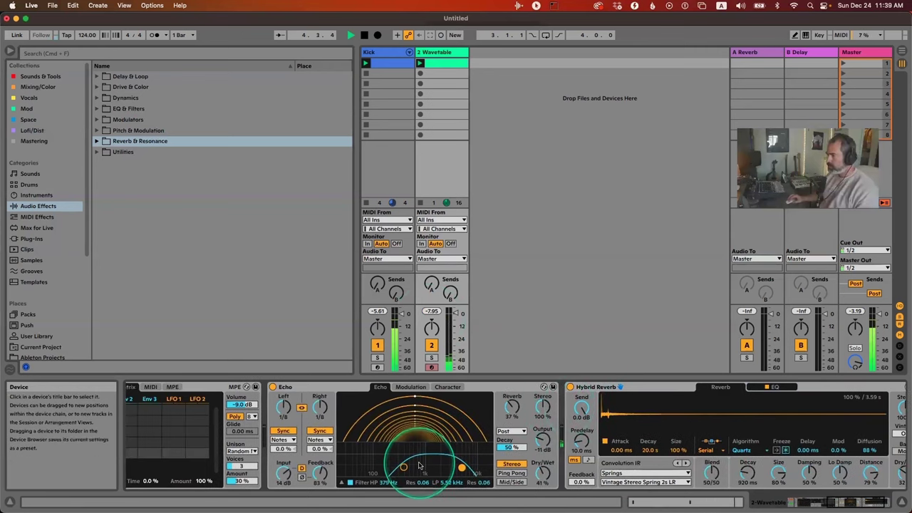
pyautogui.moveTo(405, 467)
pyautogui.mouseDown()
pyautogui.moveTo(456, 470)
pyautogui.moveTo(408, 472)
pyautogui.mouseUp()
pyautogui.press('space')
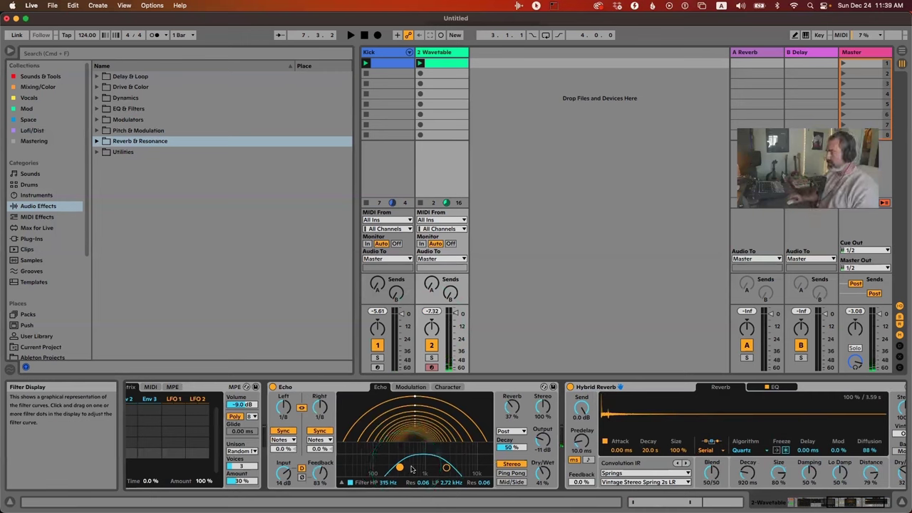
pyautogui.moveTo(400, 468); pyautogui.dragTo(400, 467)
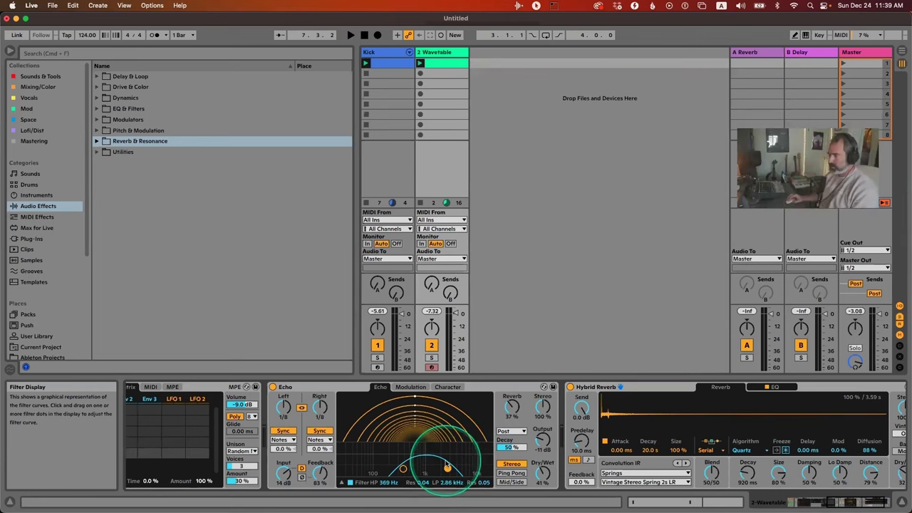
# Insert an Auto Filter from the EQ & Filters effects between Wavetable and Echo.
pyautogui.hscroll(-5, 428, 439)
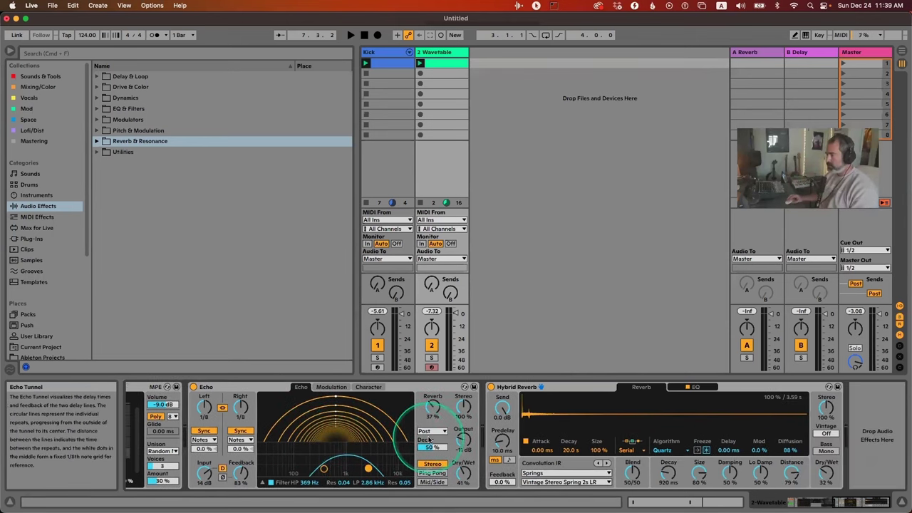
pyautogui.hscroll(-8, 429, 439)
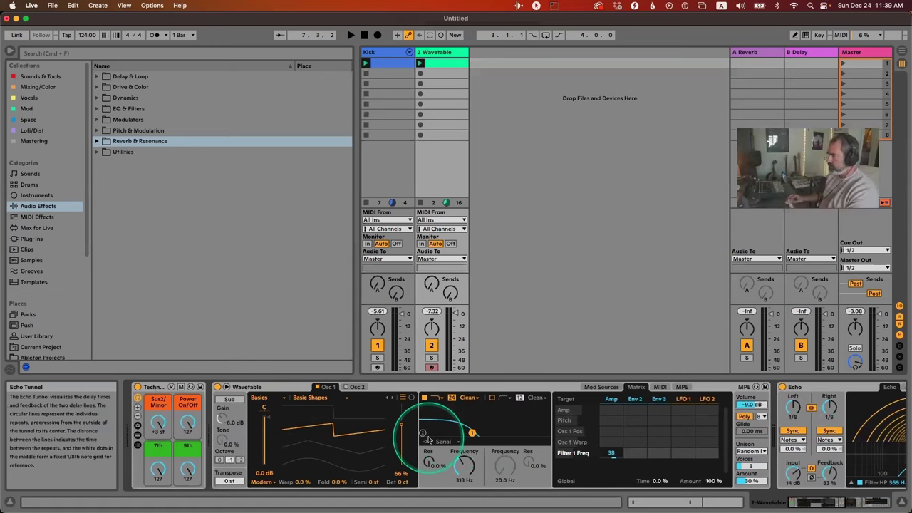
pyautogui.hscroll(6, 428, 439)
pyautogui.hscroll(8, 428, 439)
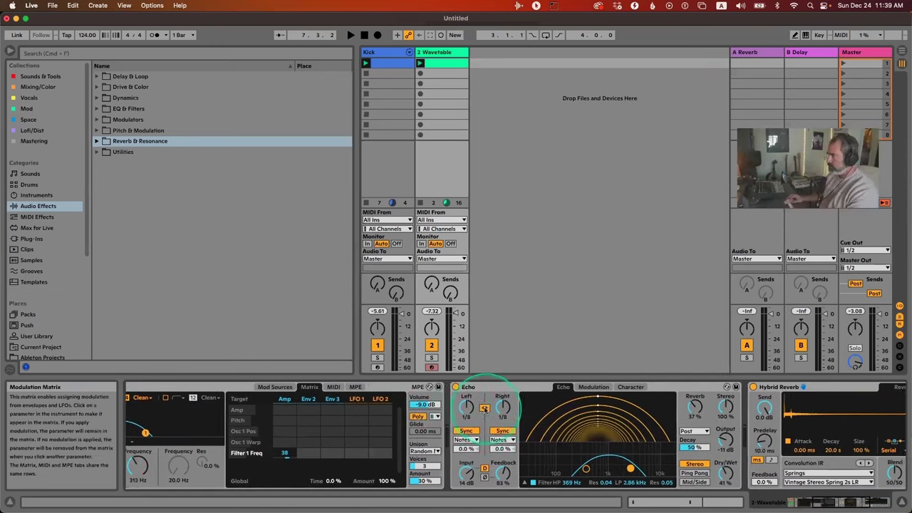
pyautogui.hscroll(-2, 448, 389)
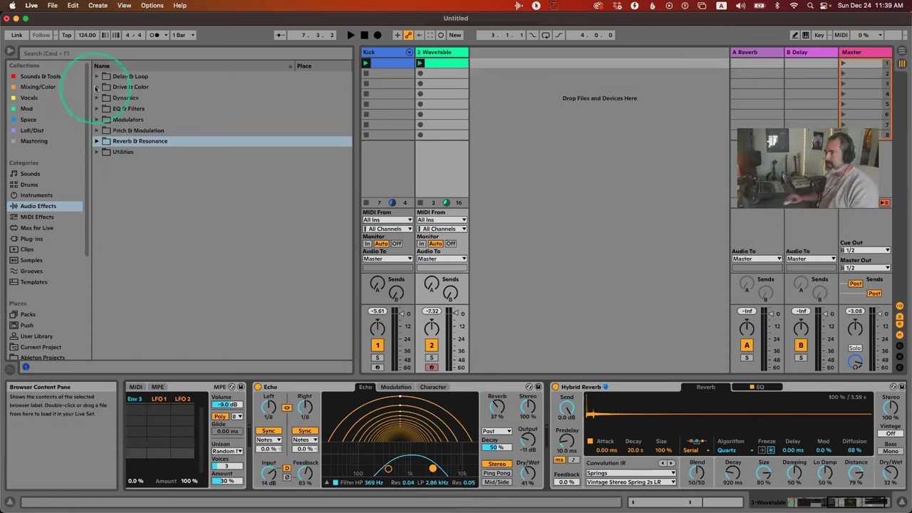
pyautogui.click(97, 87)
pyautogui.click(97, 87)
pyautogui.click(97, 97)
pyautogui.click(97, 97)
pyautogui.click(97, 109)
pyautogui.moveTo(134, 119); pyautogui.dragTo(280, 419)
# Set Auto Filter to band-pass with a frequency of 1.20 kHz and a resonance of 35%.
pyautogui.click(368, 426)
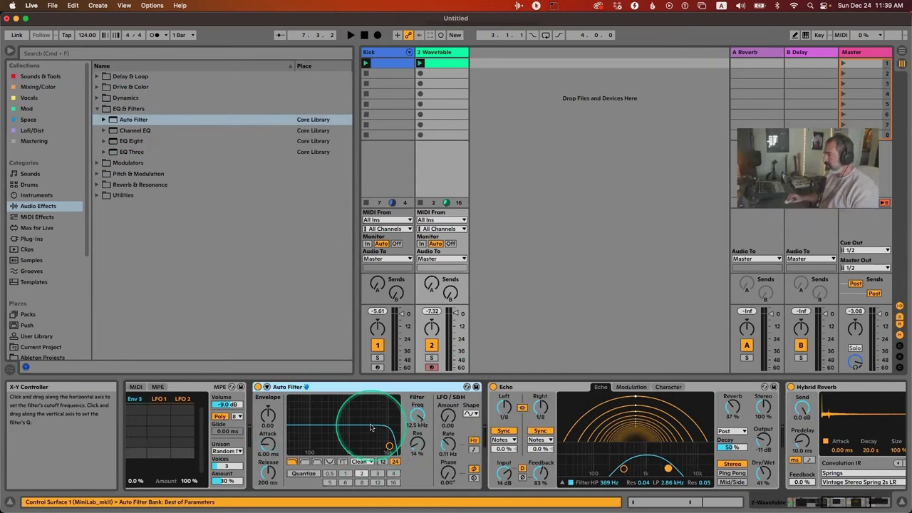
pyautogui.click(370, 437)
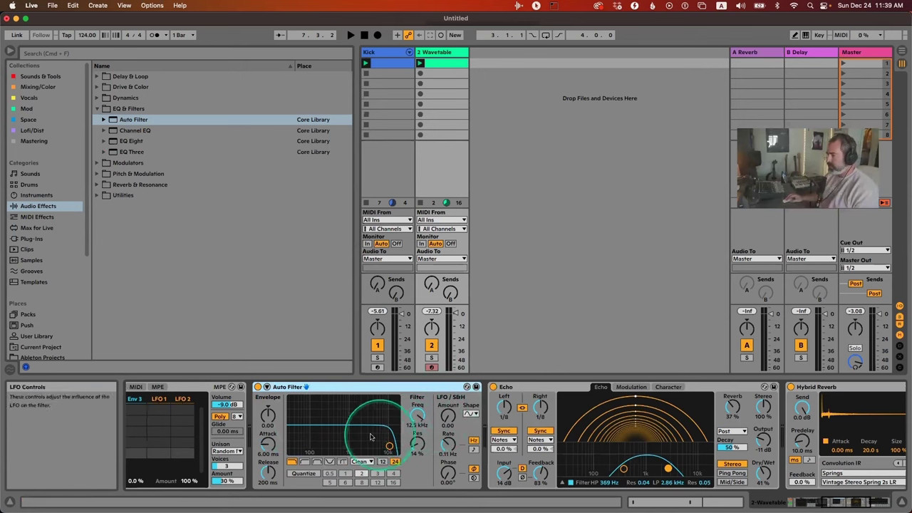
pyautogui.moveTo(371, 437); pyautogui.dragTo(352, 437)
pyautogui.click(317, 462)
# Audition the stab with the kick, comparing Auto Filter on and bypassed, and leave it active.
pyautogui.press('space')
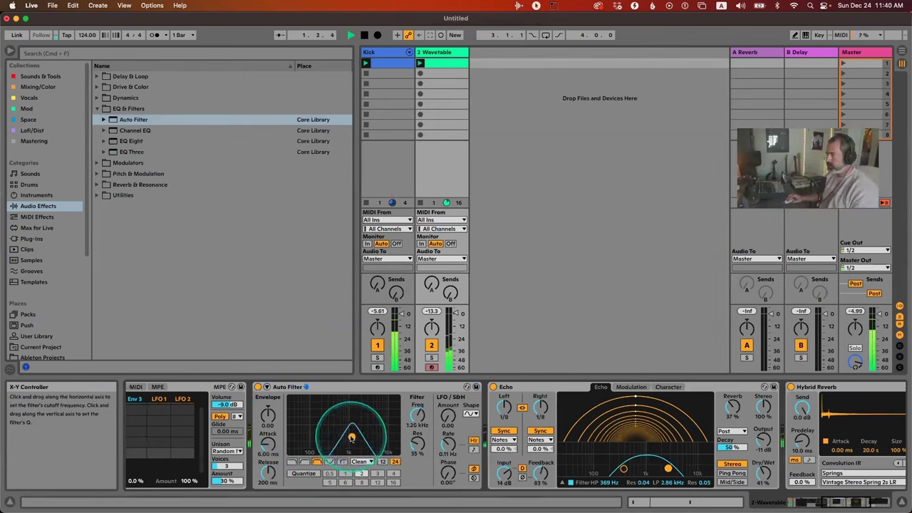
pyautogui.press('space')
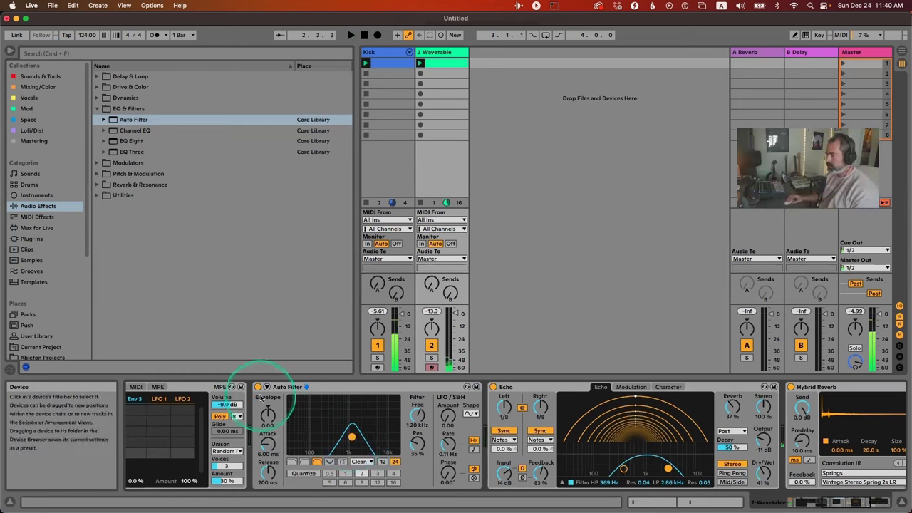
pyautogui.click(258, 387)
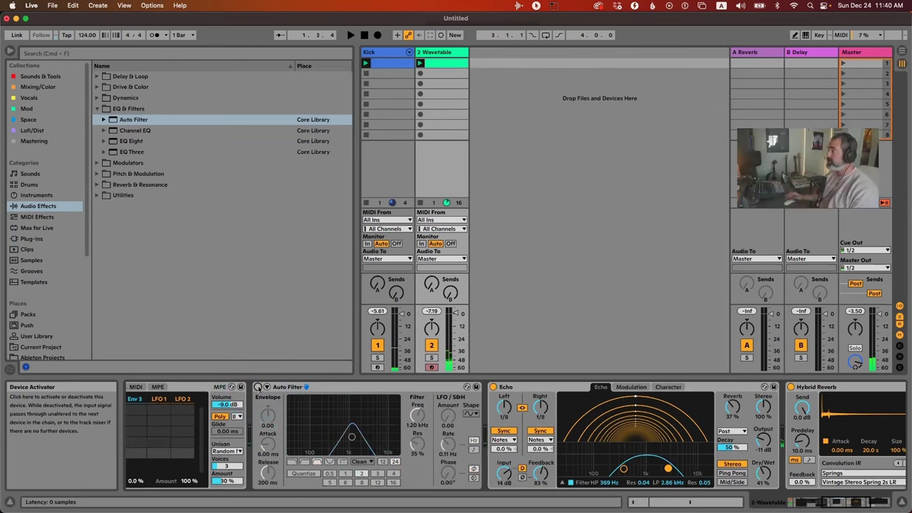
pyautogui.click(259, 387)
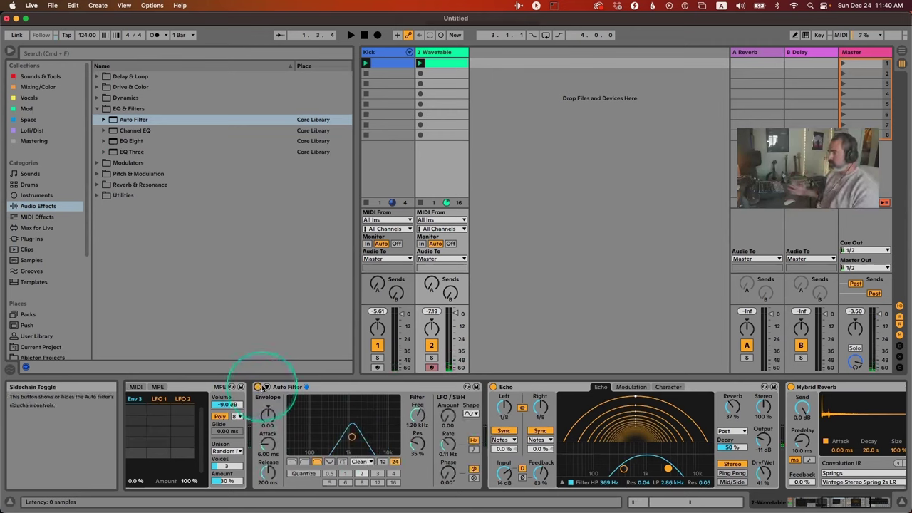